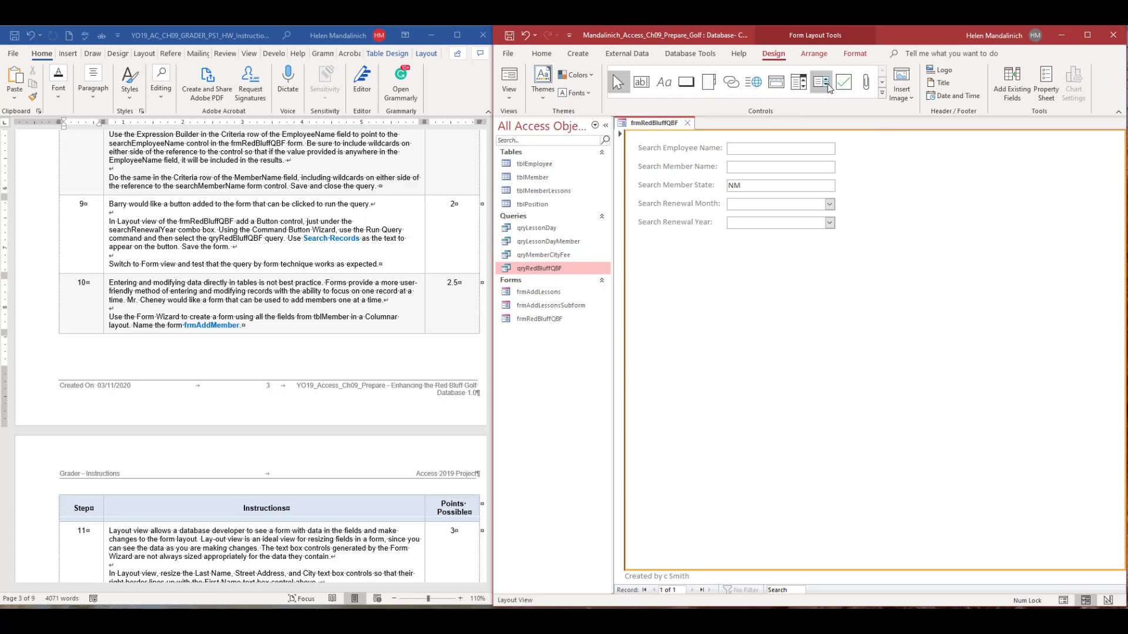
Add a button directly below the Search Renewal Year combo box, using the Run Query action in Miscellaneous with qryRedBluffQBF.
left_click(687, 83)
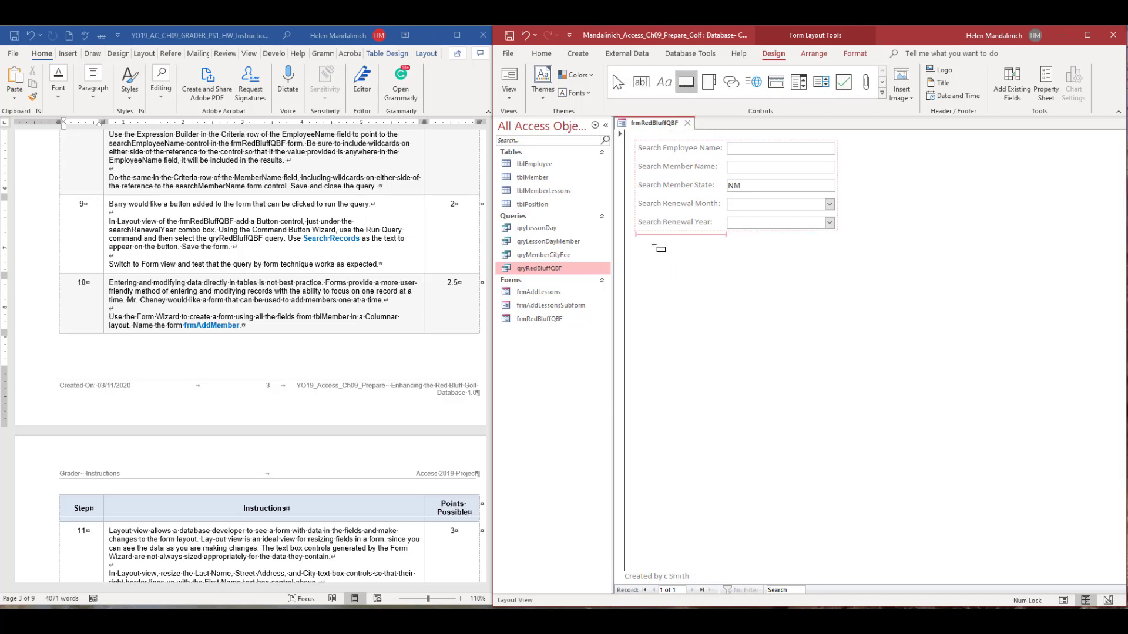
left_click(846, 283)
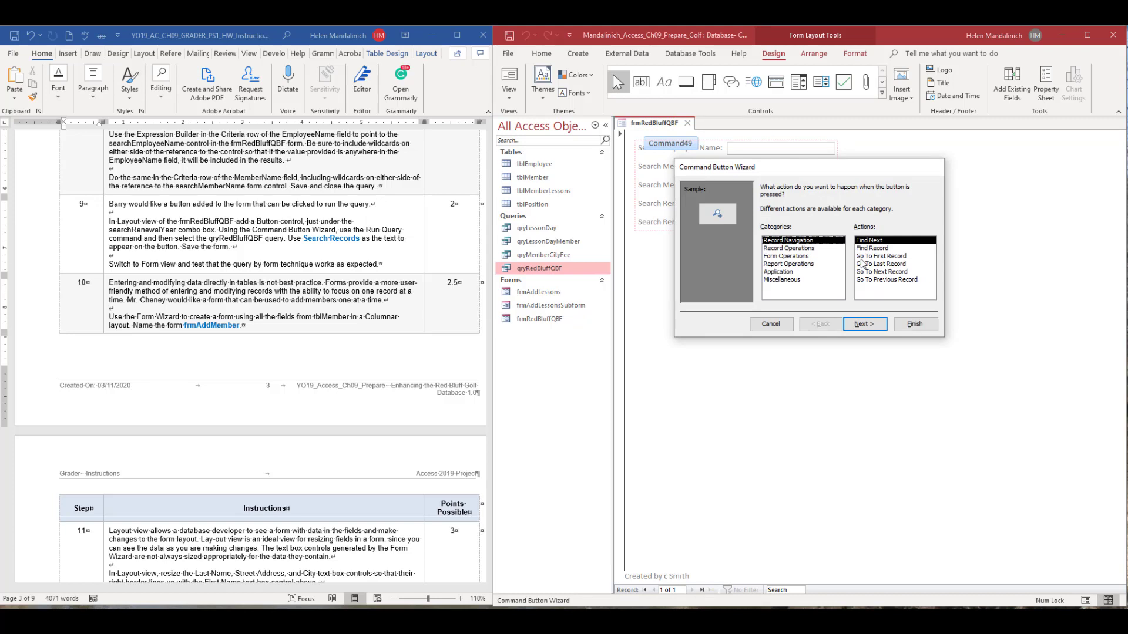
left_click(793, 281)
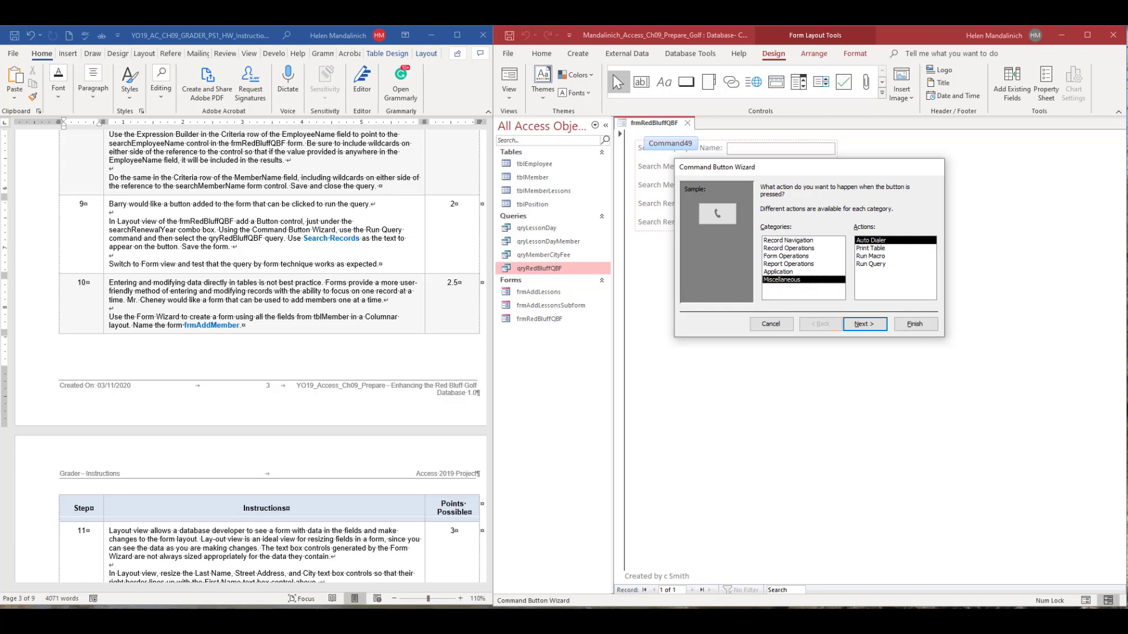
left_click(872, 265)
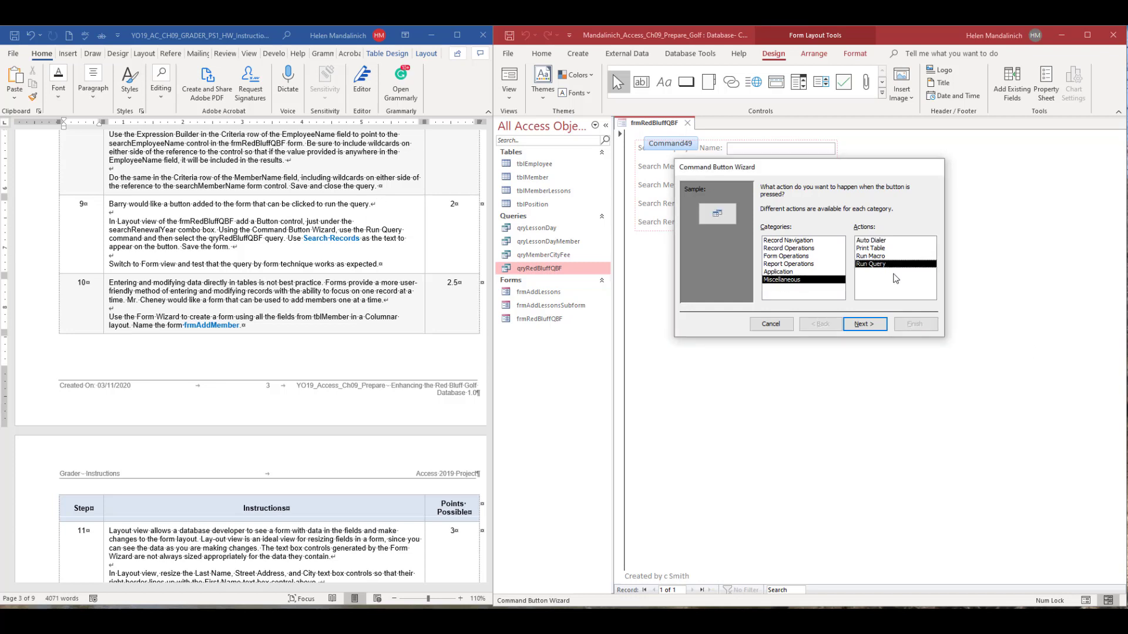
left_click(874, 329)
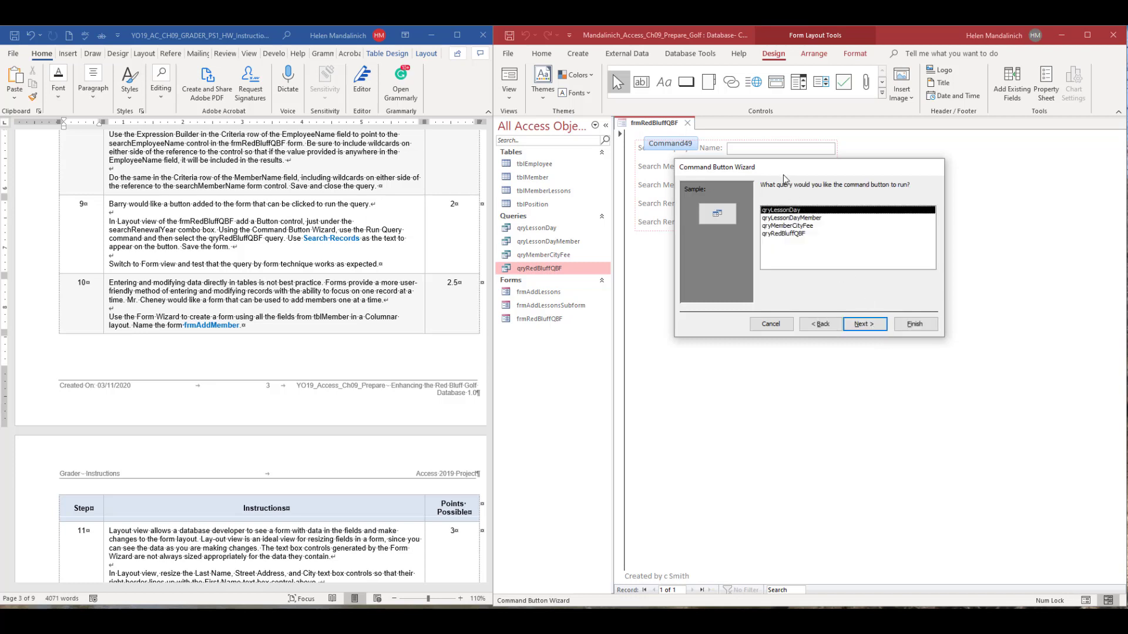
left_click_drag(783, 174, 795, 319)
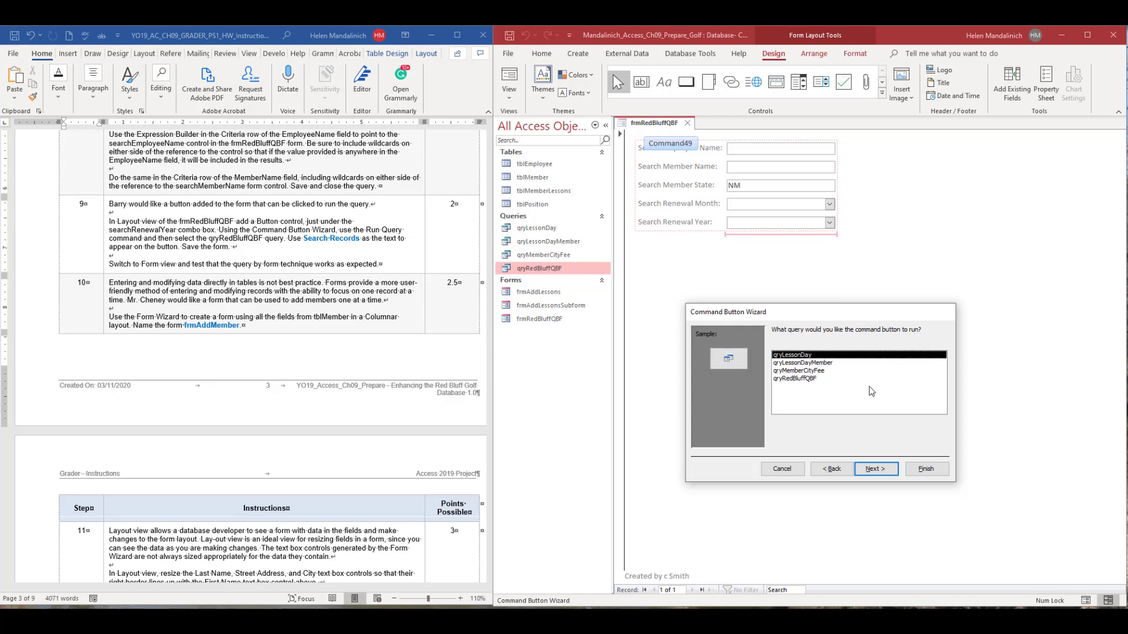
left_click(802, 379)
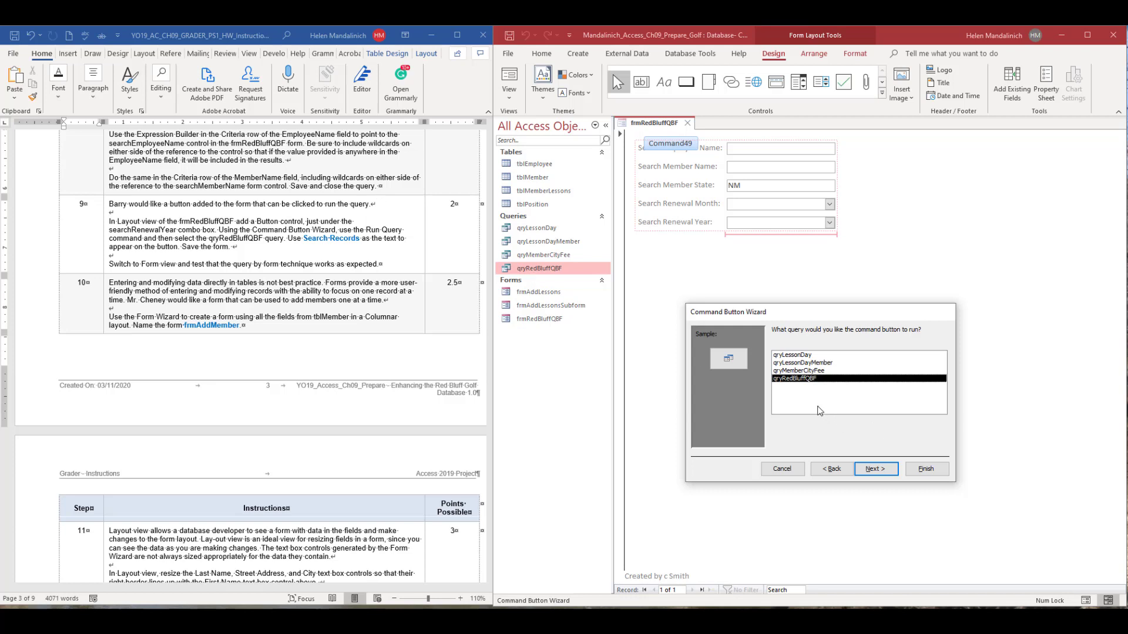
left_click(884, 468)
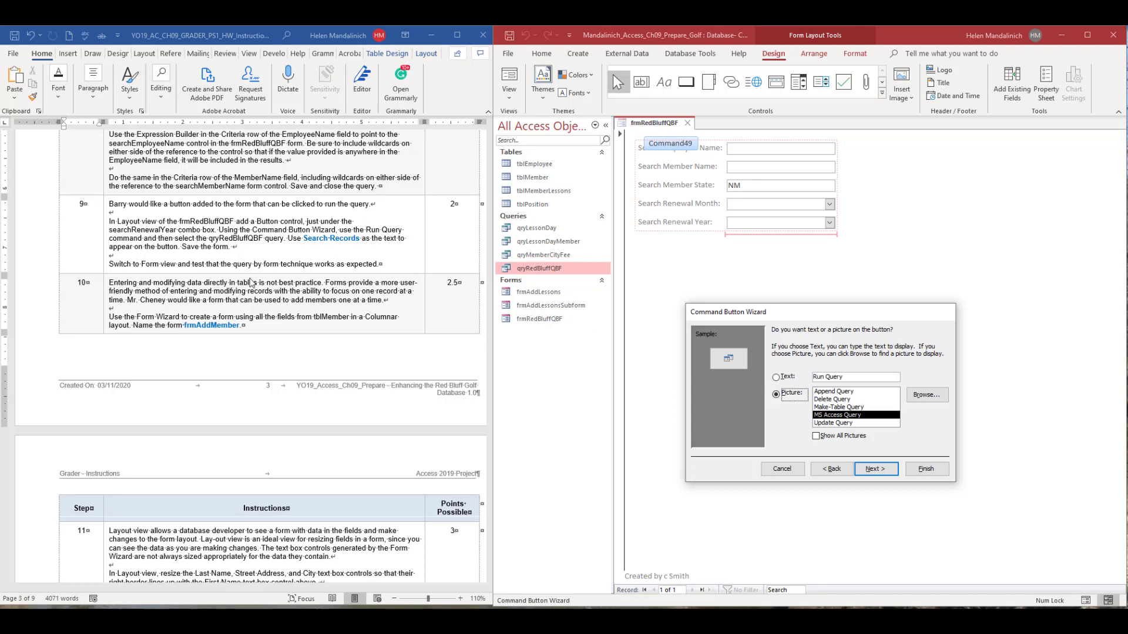
Give the button the text Search Records instead of a picture and finish the wizard with the default button name.
left_click(776, 377)
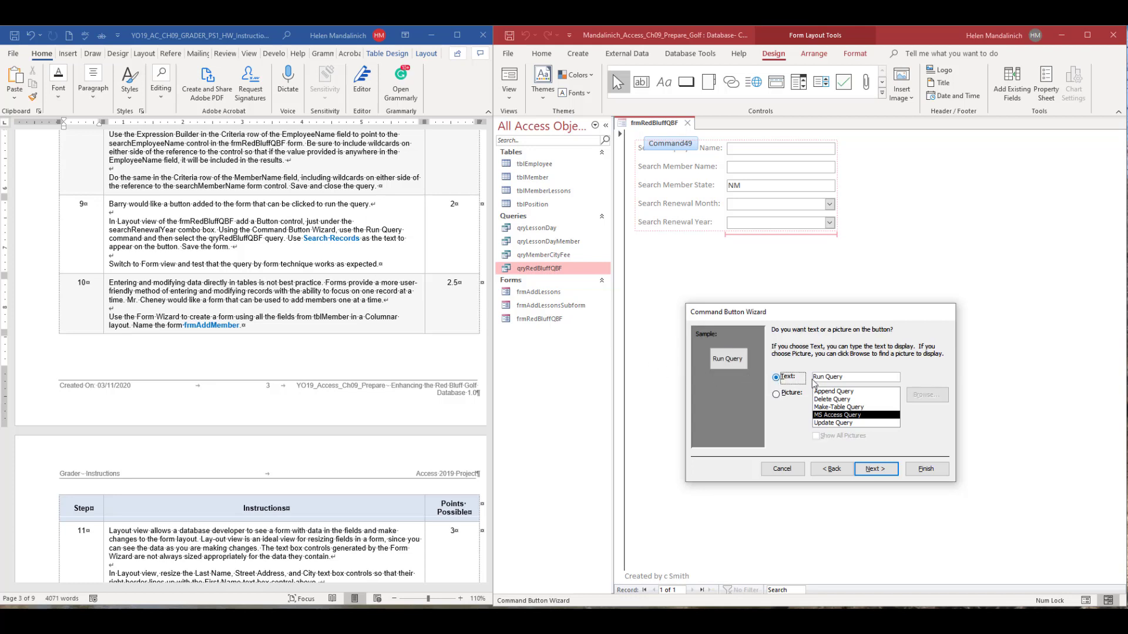
key("Tab")
type("Search Records")
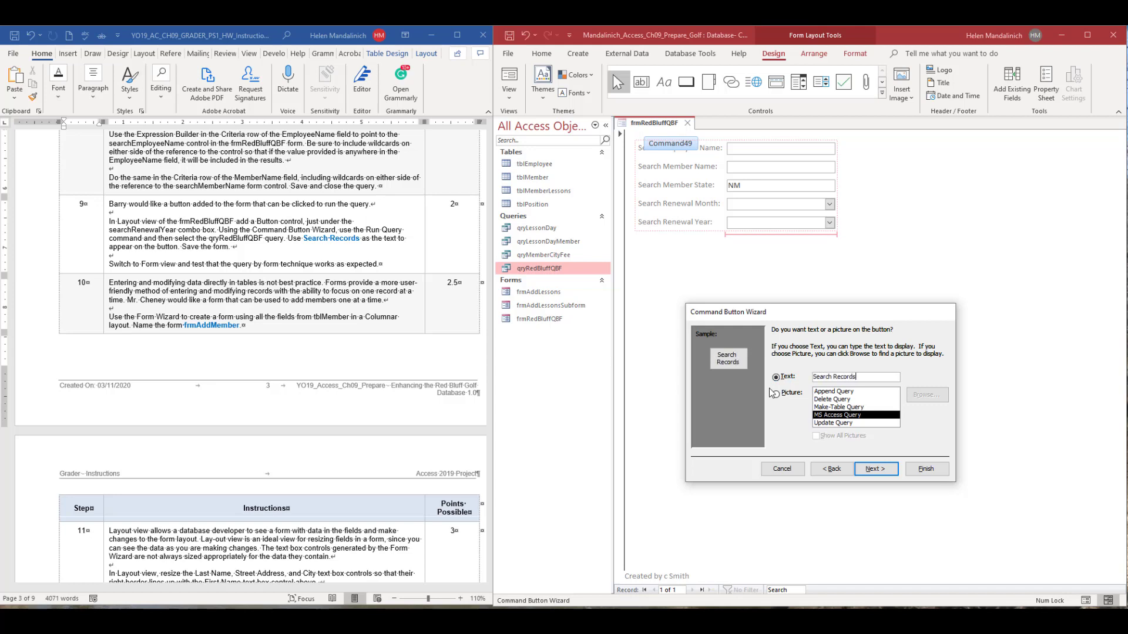
left_click(868, 468)
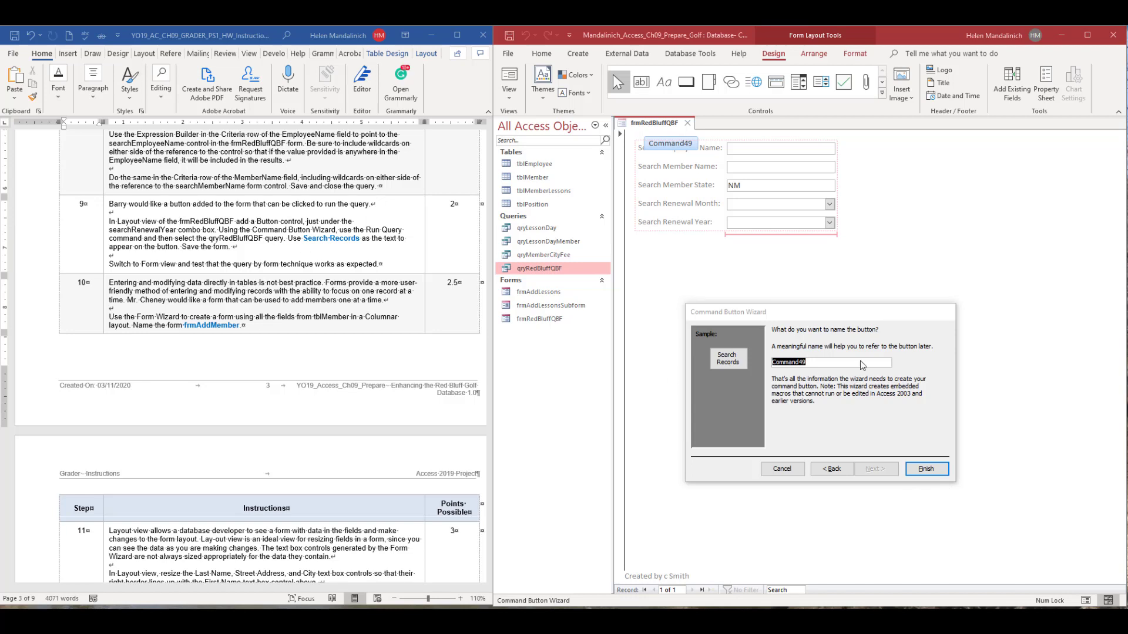
left_click(823, 362)
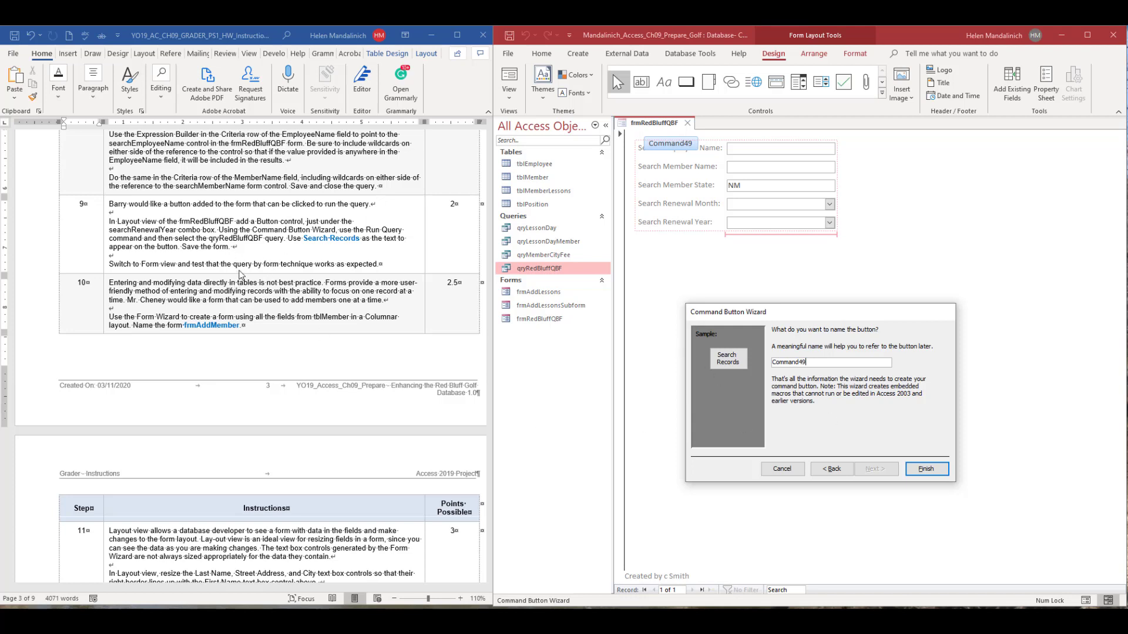
left_click(923, 470)
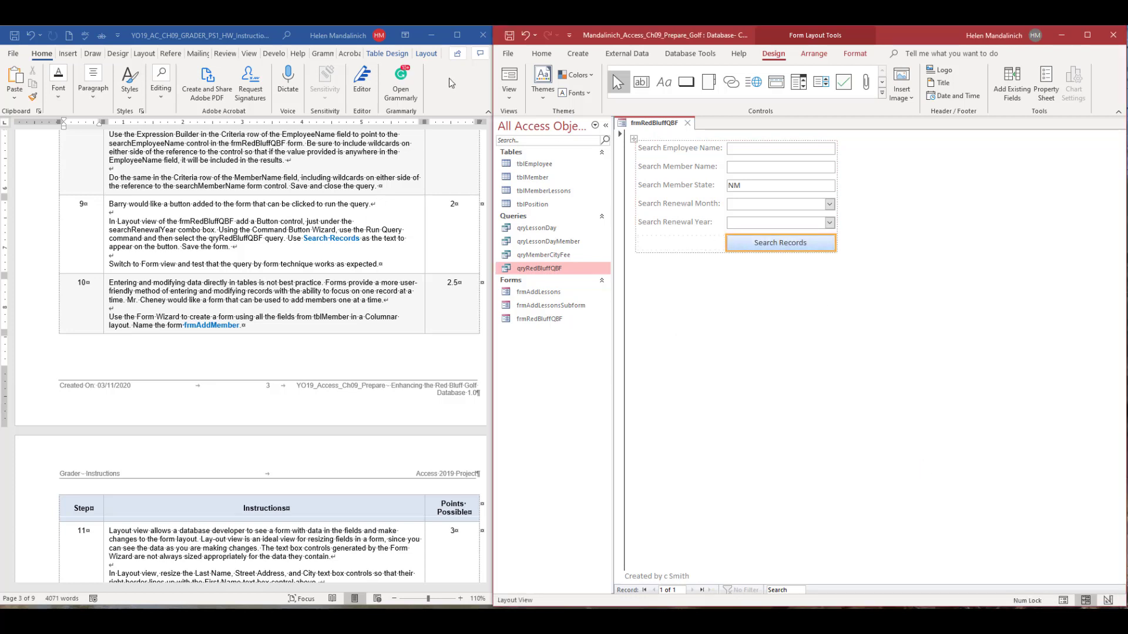
Save the frmRedBluffQBF form and switch it to Form view.
left_click(508, 35)
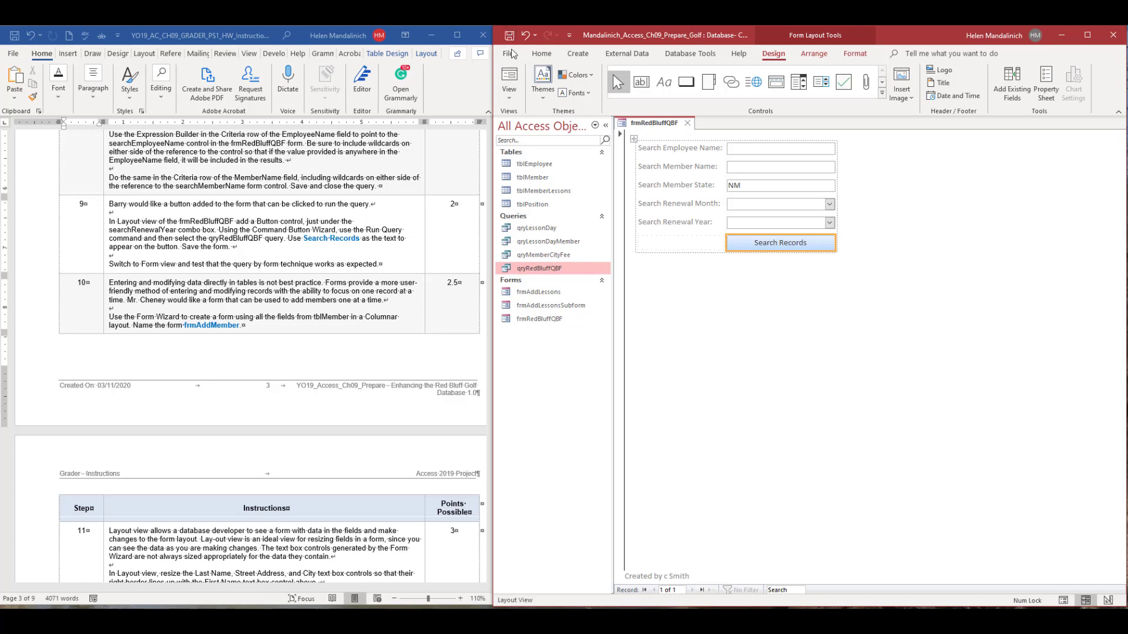
left_click(509, 91)
left_click(532, 120)
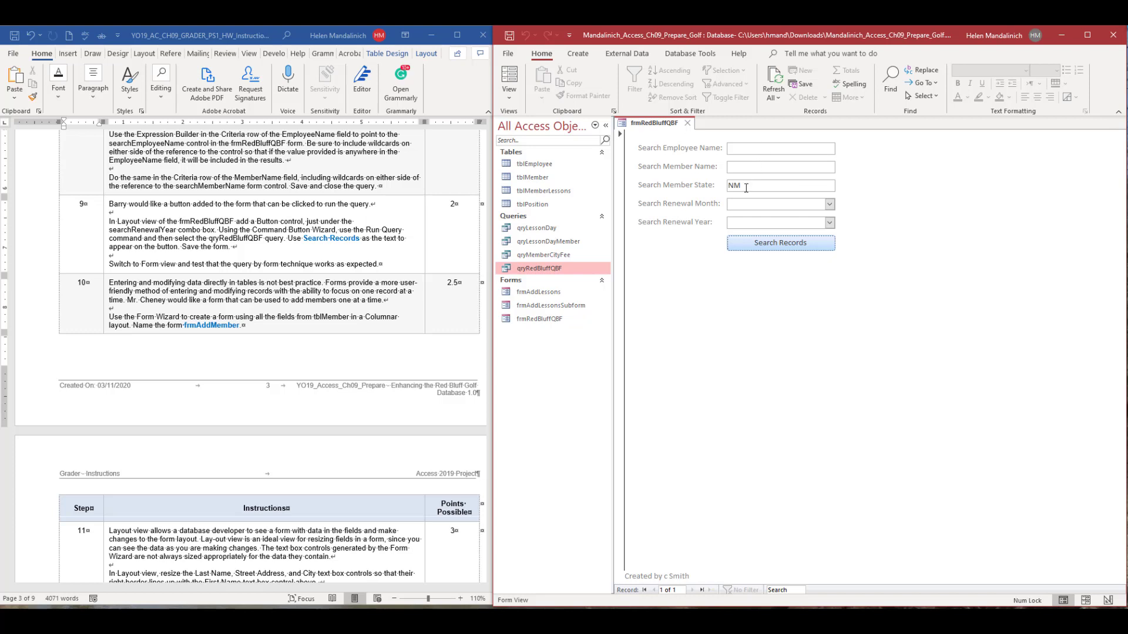
Test the record search with renewal month Apr, then close the query results and clear the month.
left_click(829, 204)
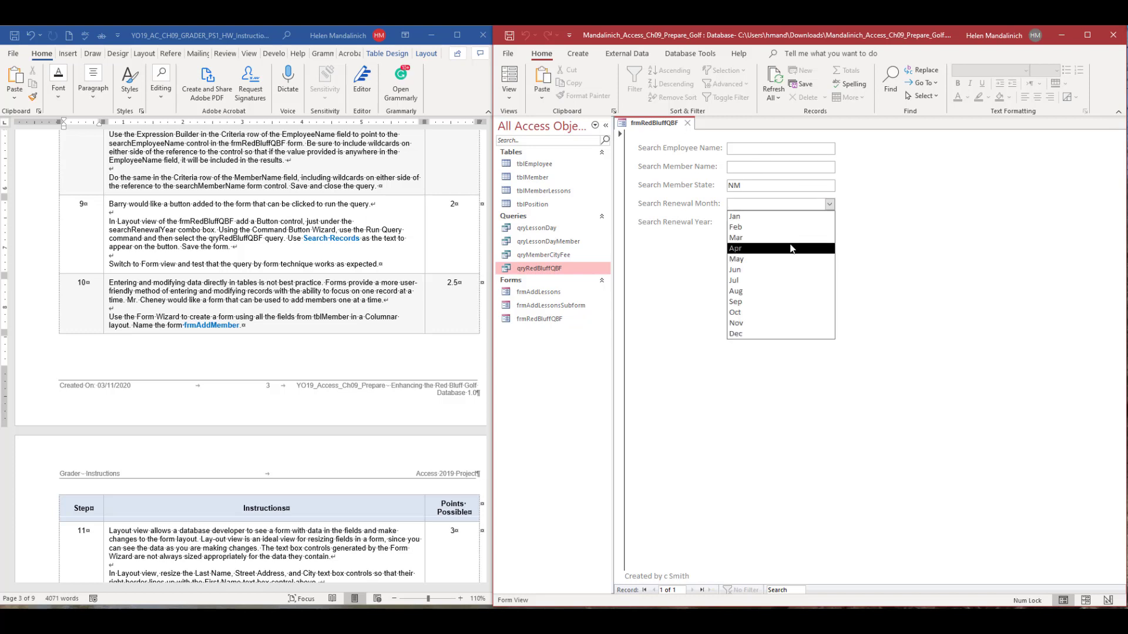
left_click(798, 248)
left_click(791, 245)
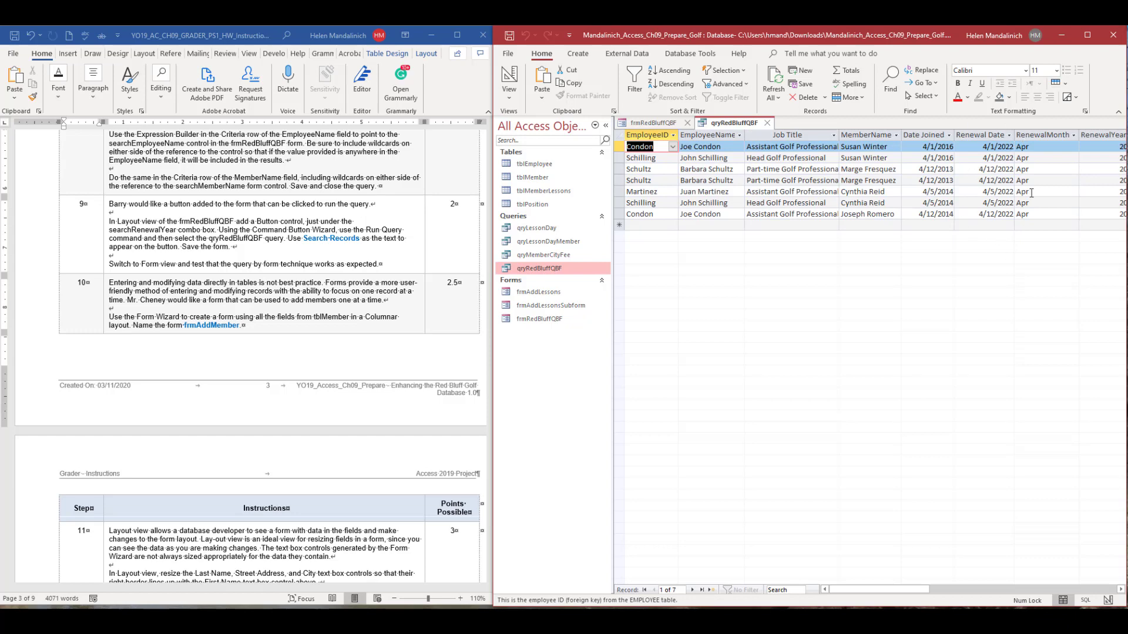
left_click(766, 122)
double_click(765, 204)
key("BackSpace")
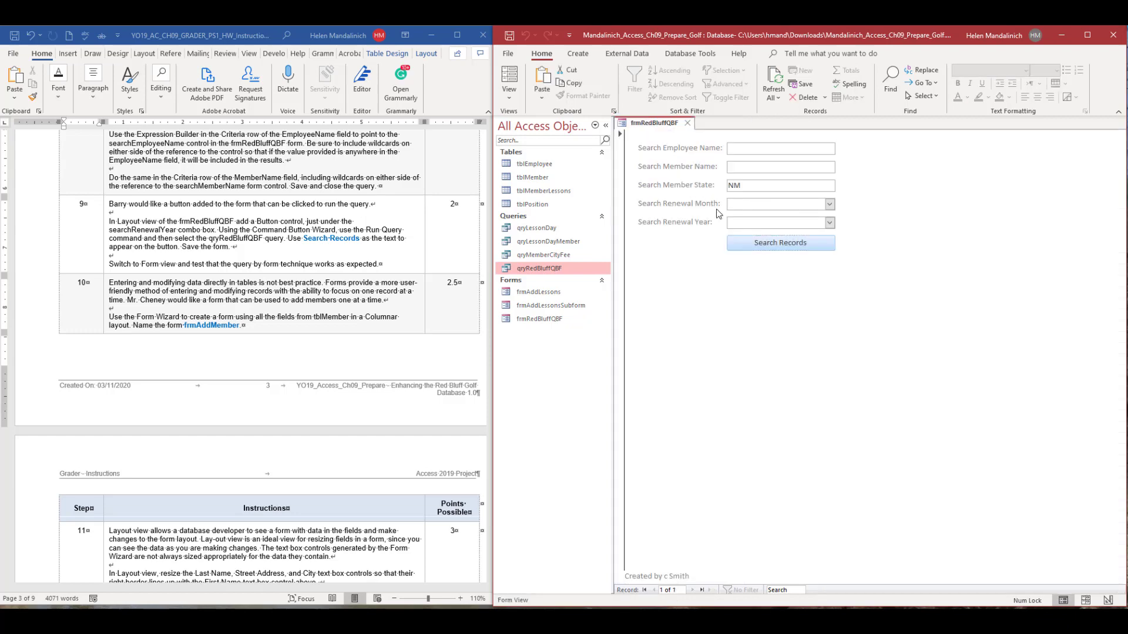
Search the records by a member's last name, check the remaining result columns, then close the results and clear the member name.
left_click(769, 150)
type("winter")
left_click(757, 246)
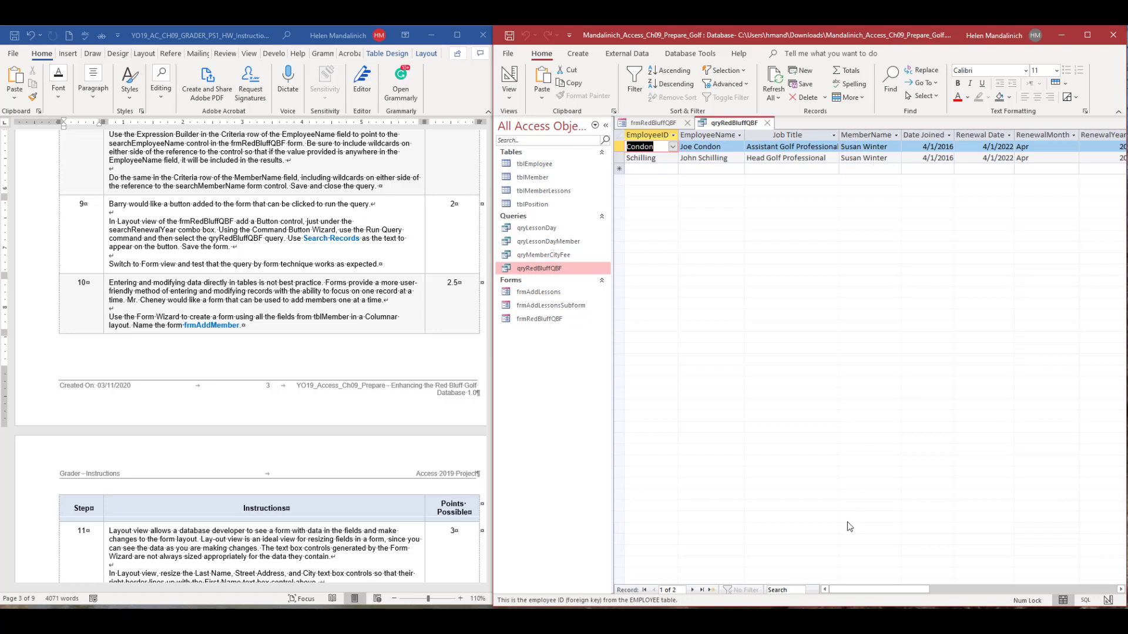
left_click_drag(887, 588, 959, 588)
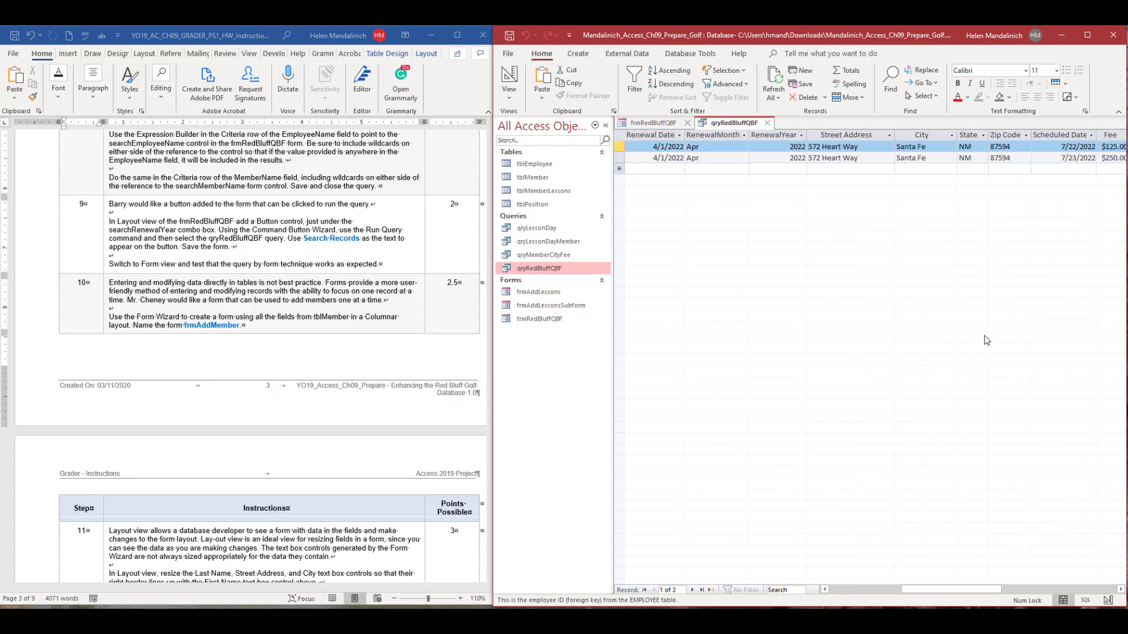
left_click(766, 123)
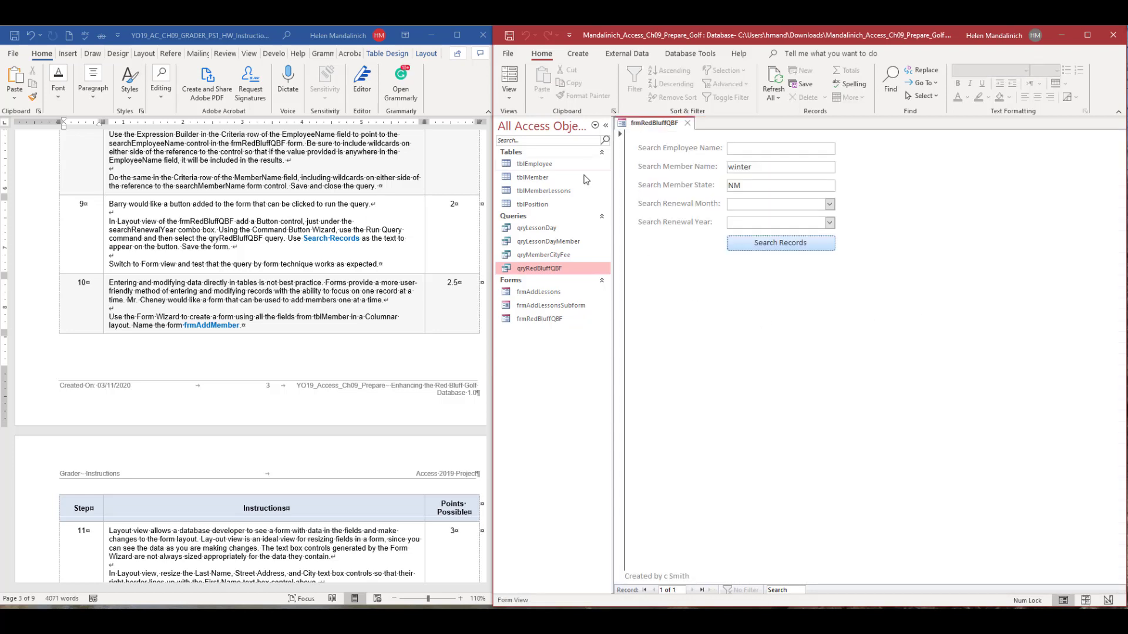
left_click_drag(775, 169, 726, 168)
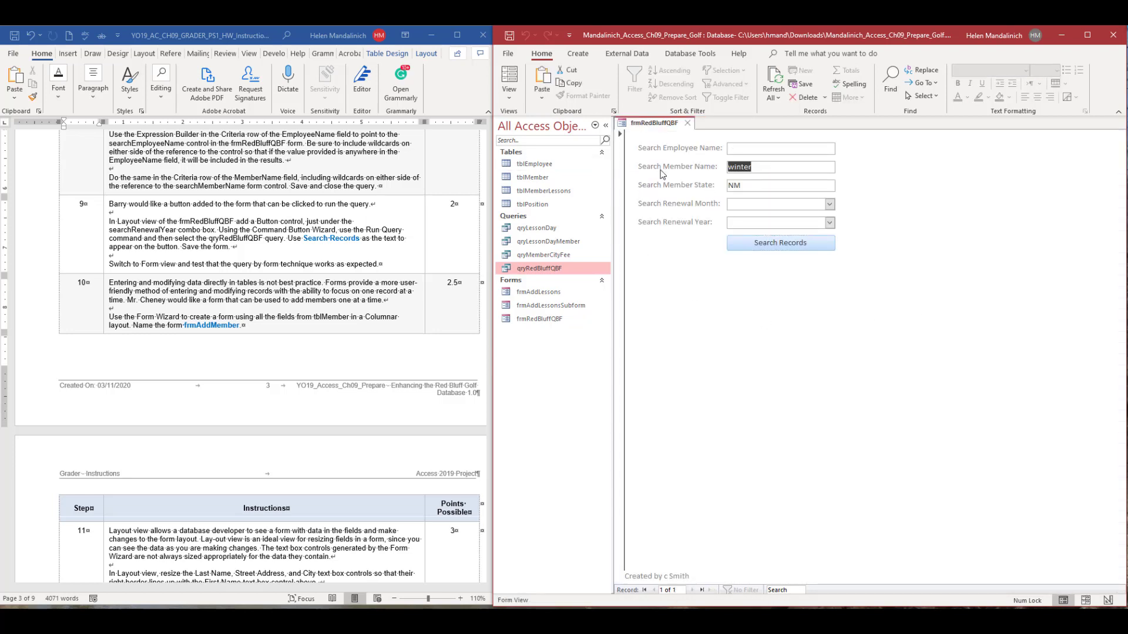
key("Delete")
Search the records by the partial employee name "st", then repeat the search with "s".
left_click(768, 243)
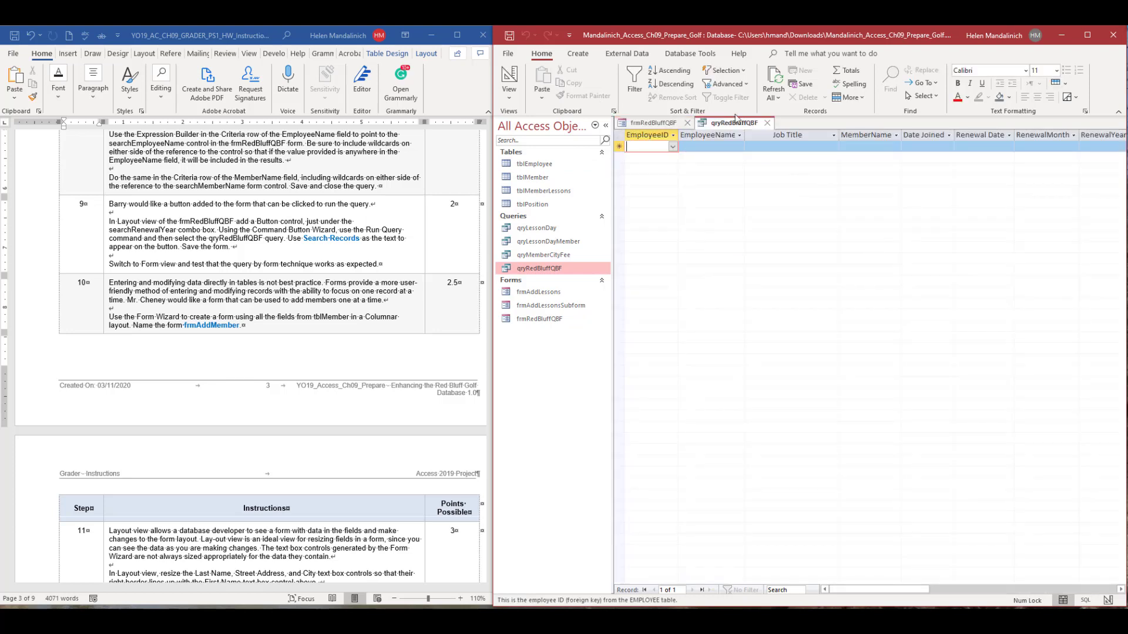
left_click(767, 124)
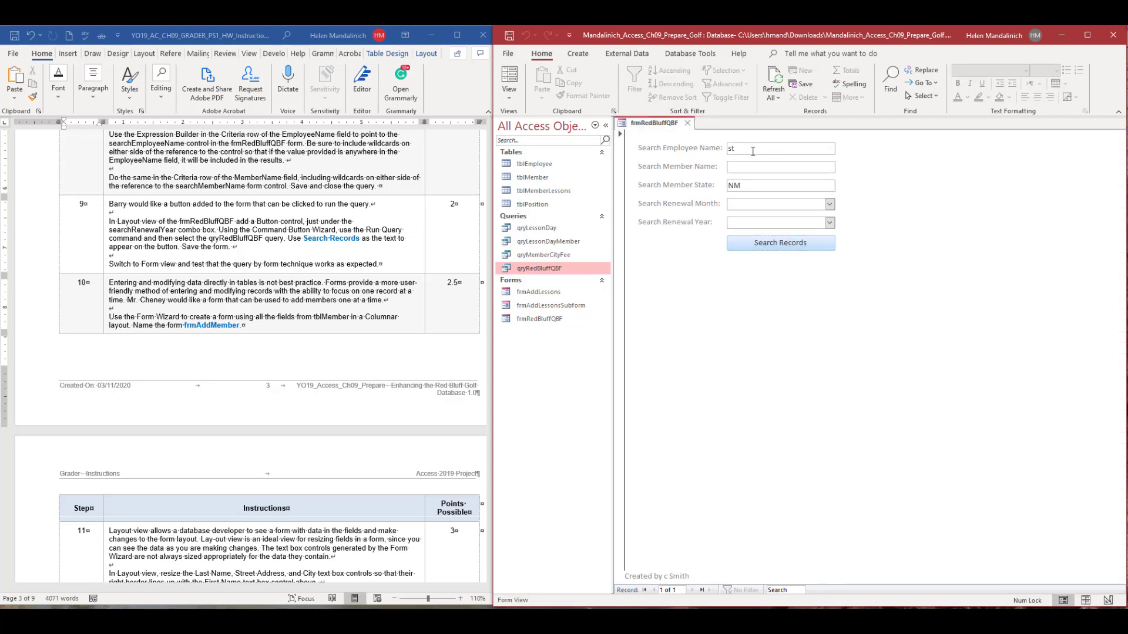
double_click(780, 145)
type("s")
left_click(754, 249)
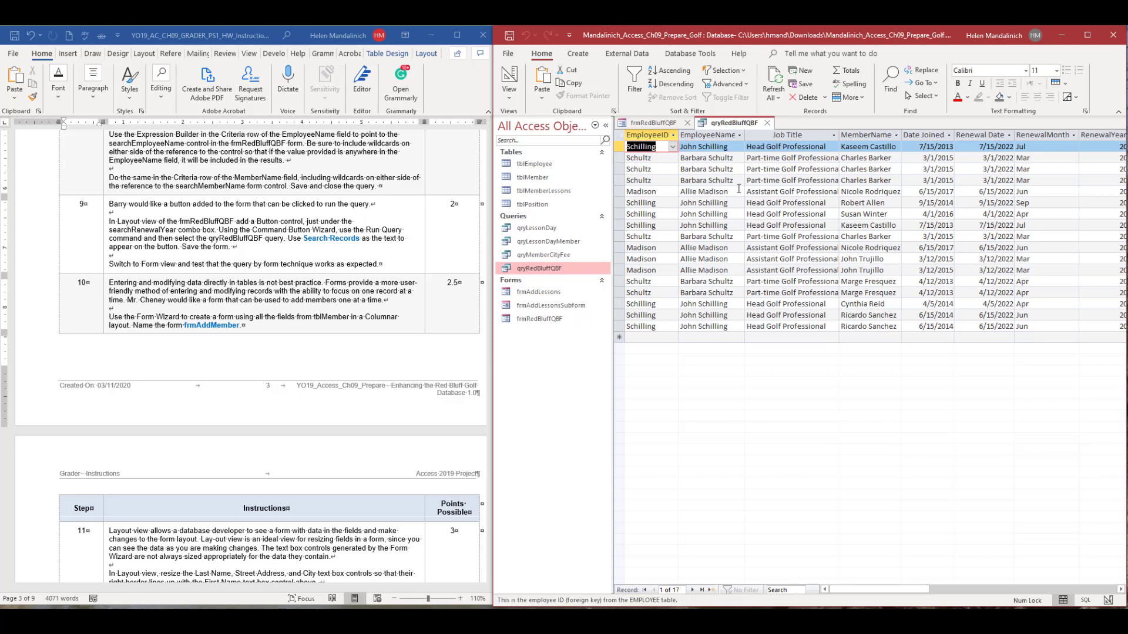
Search the records by the partial employee name "mad" and close the query results.
left_click_drag(735, 149, 711, 146)
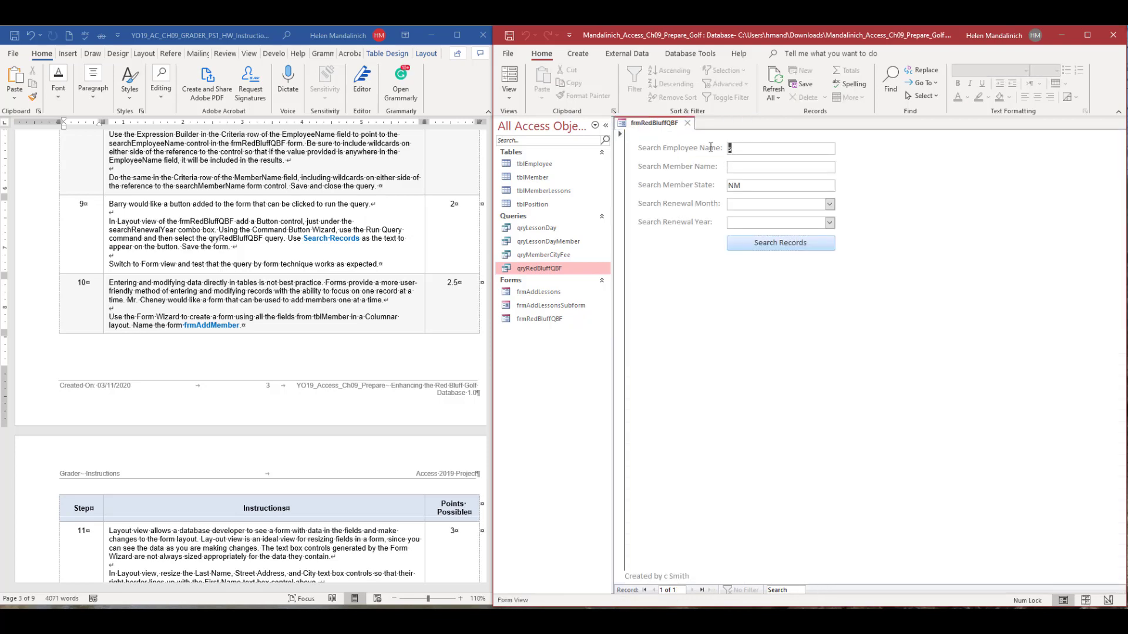
type("mad")
left_click(793, 248)
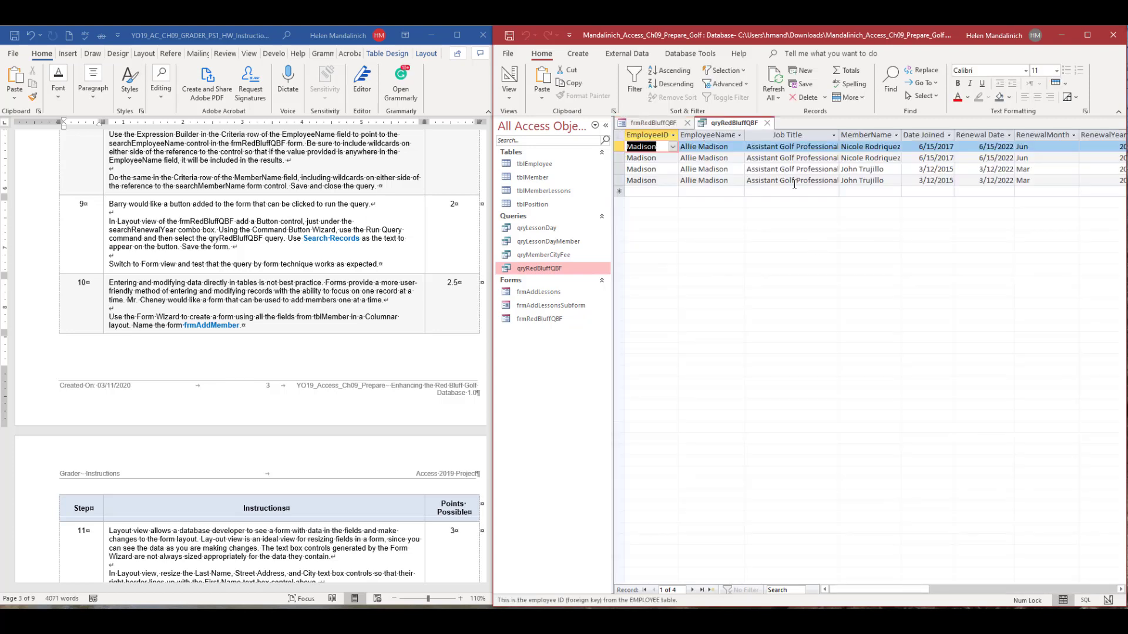
left_click(767, 123)
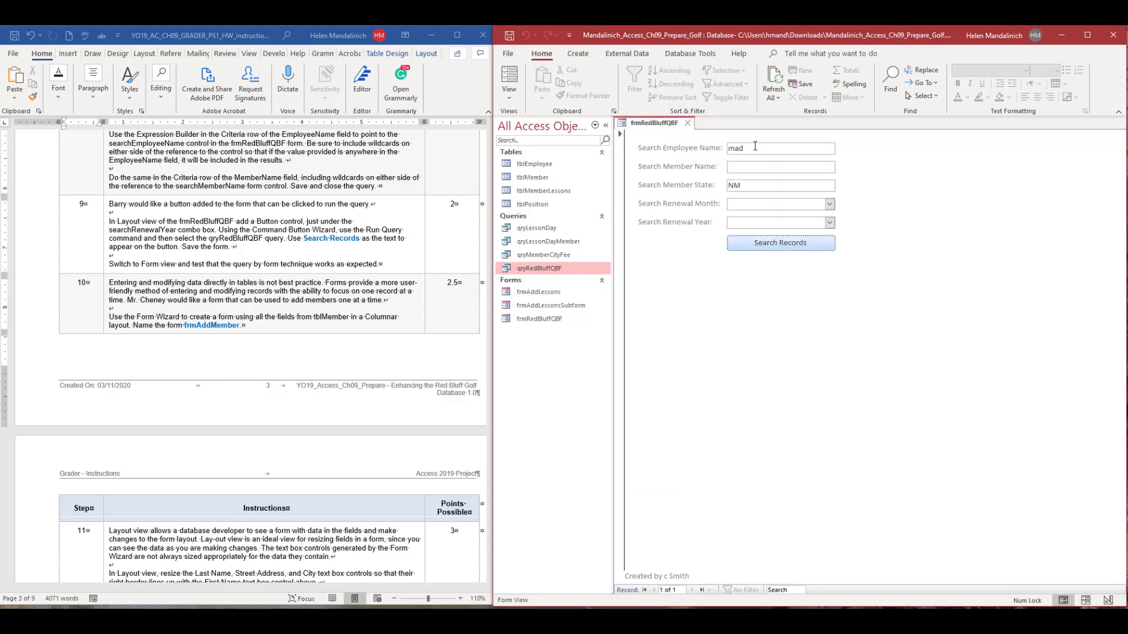
Restrict the employee search to renewal month Apr, run it, and close the query results.
left_click(830, 205)
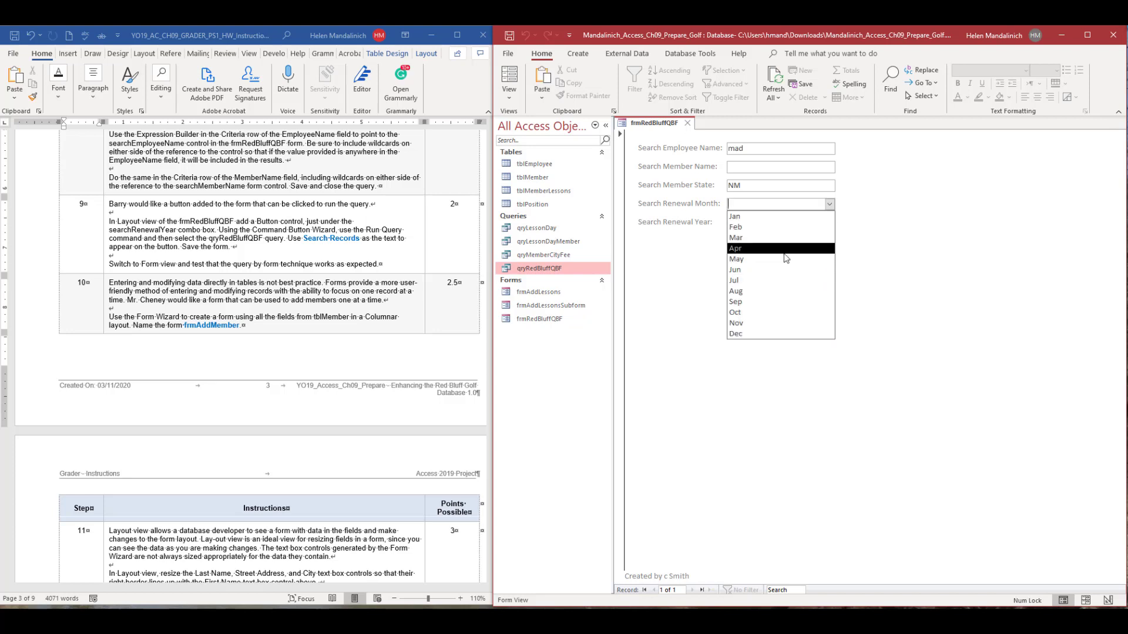
left_click(749, 237)
left_click(817, 247)
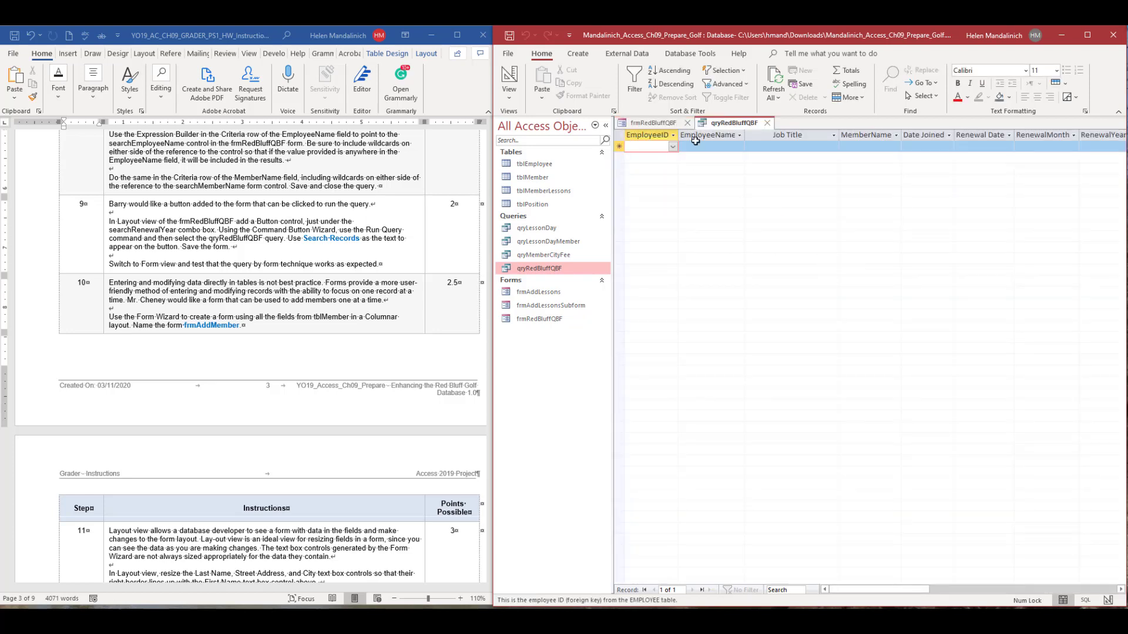
left_click(768, 124)
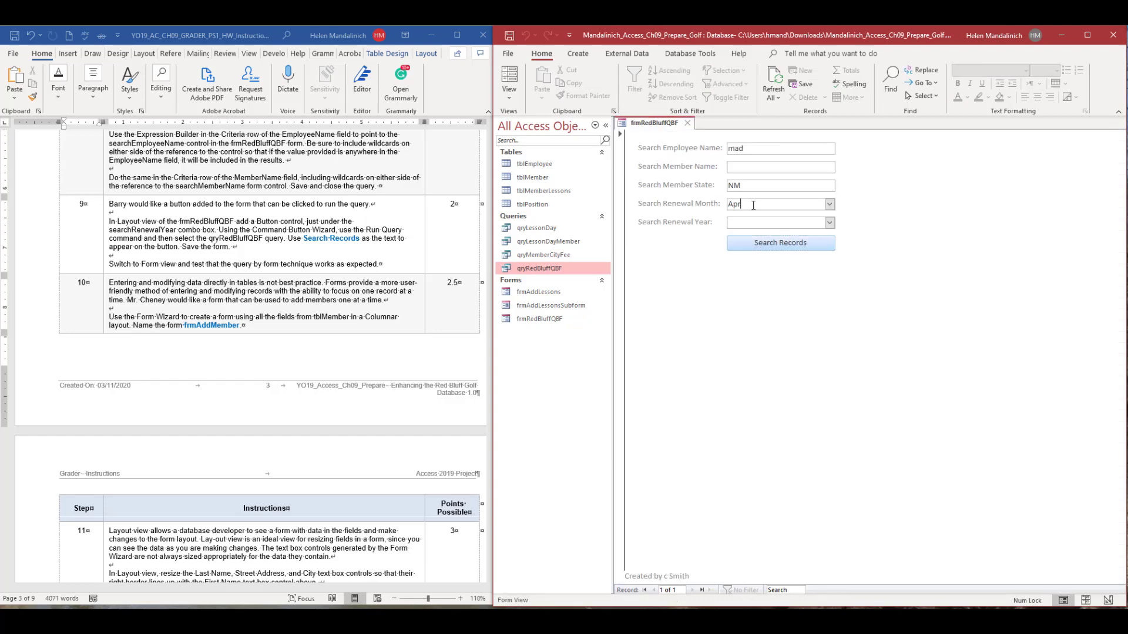
Clear the renewal month, rerun the employee search without it, and close the query results.
left_click(688, 199)
key("Delete")
left_click(758, 243)
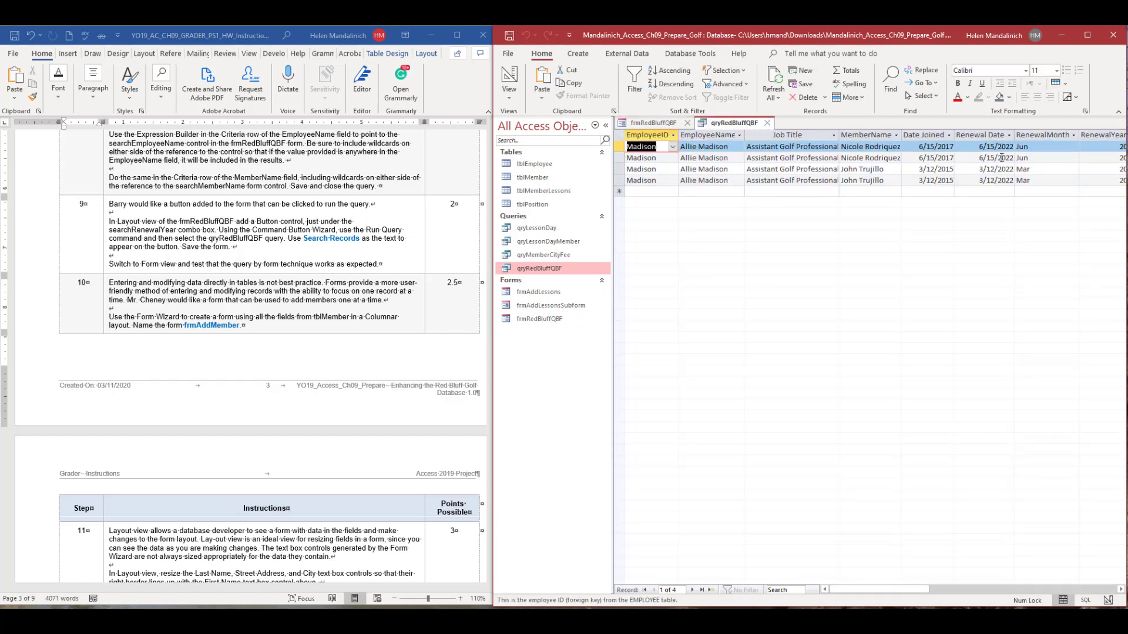
left_click(768, 127)
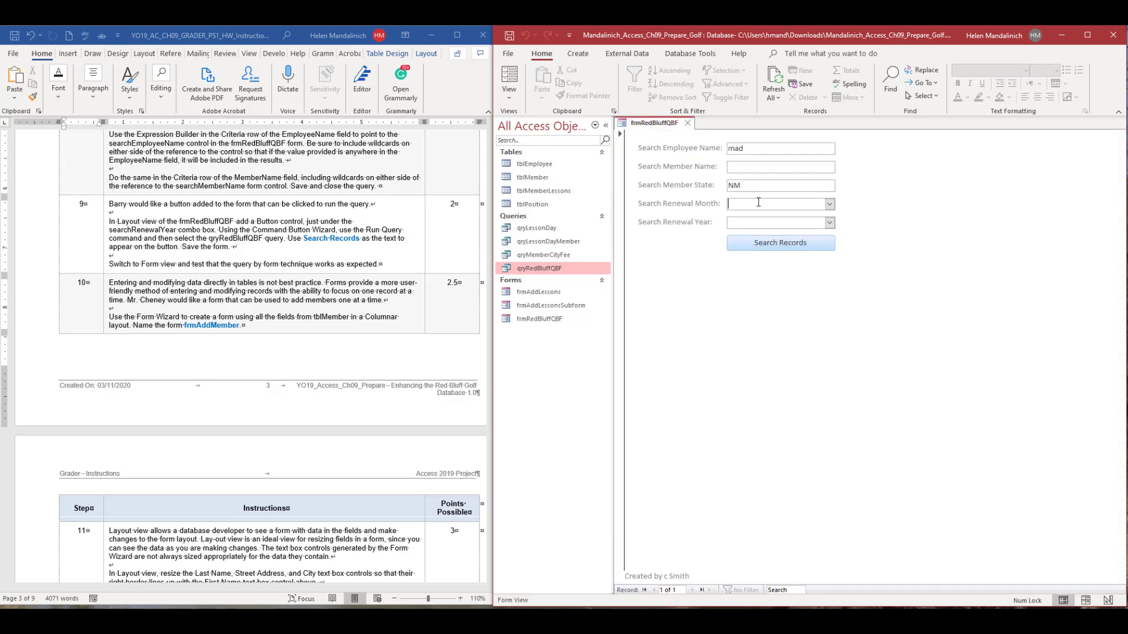
Set the renewal month to Mar and run the employee search again.
left_click(830, 204)
left_click(783, 238)
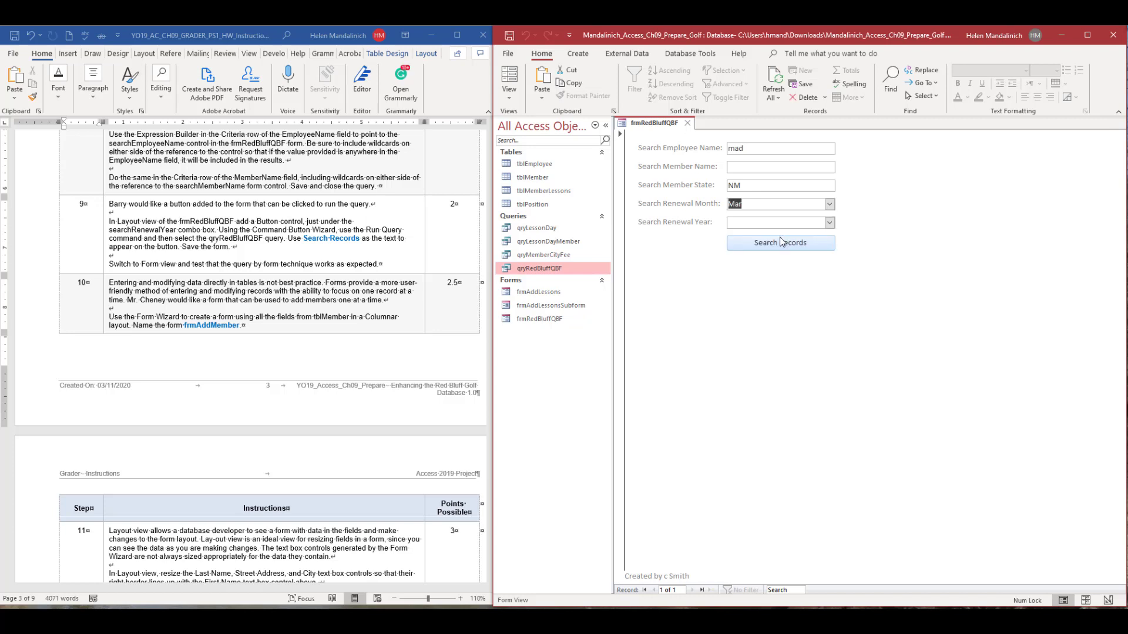
left_click(786, 242)
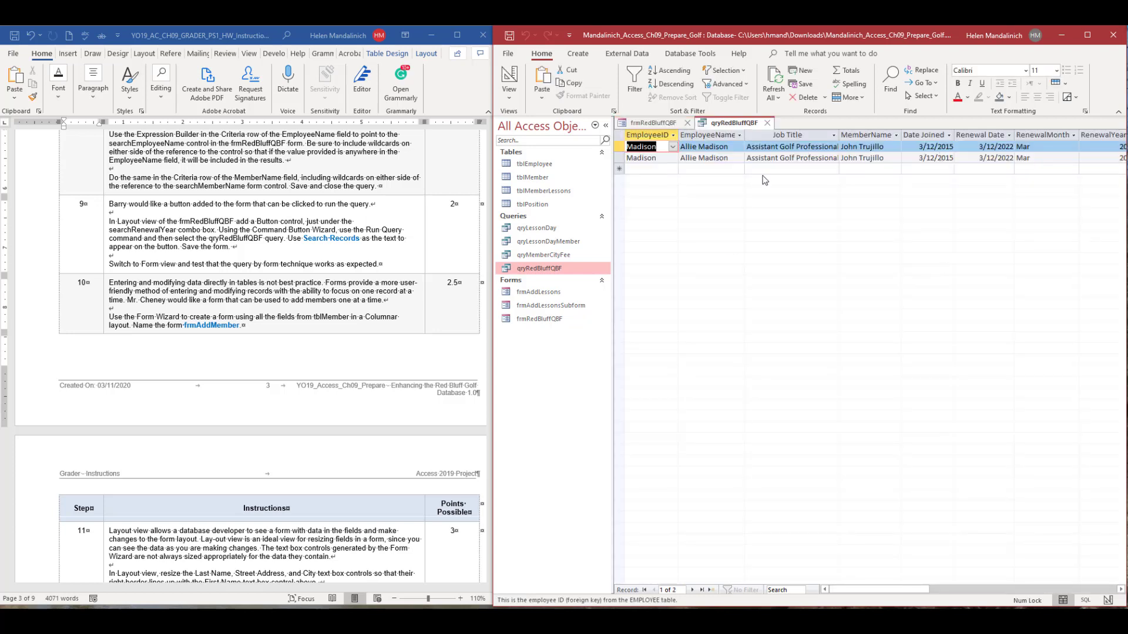
Close the query results, clear the employee name and renewal month from the search form, and save and close frmRedBluffQBF.
left_click(768, 127)
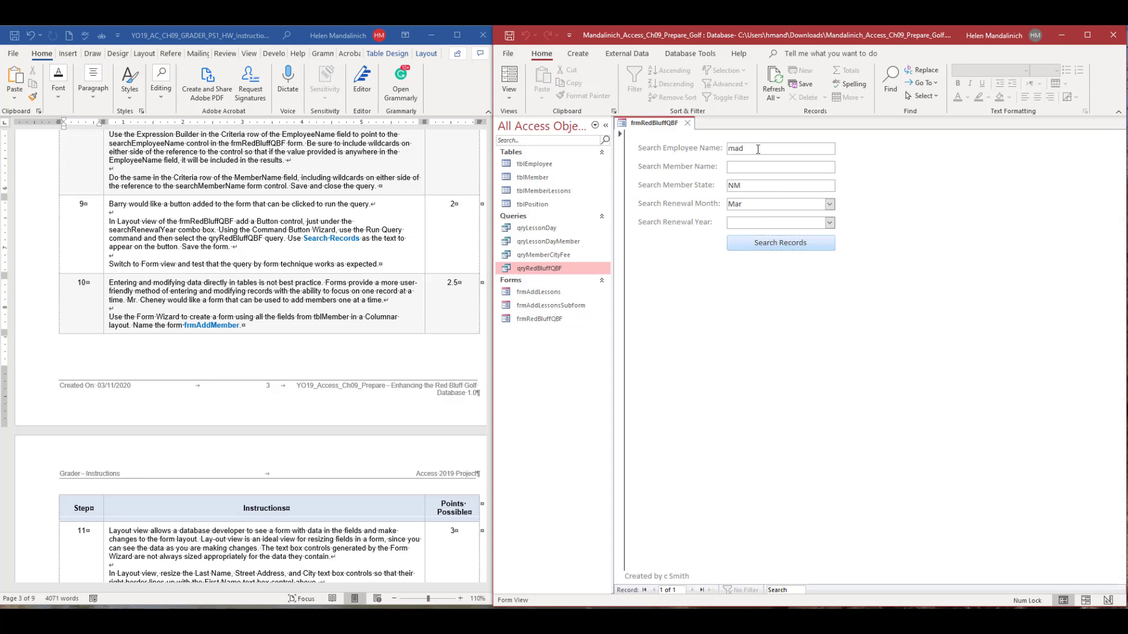
left_click_drag(758, 149, 728, 148)
key("ctrl+x")
left_click_drag(757, 204, 730, 204)
key("ctrl+x")
left_click(510, 36)
left_click(688, 123)
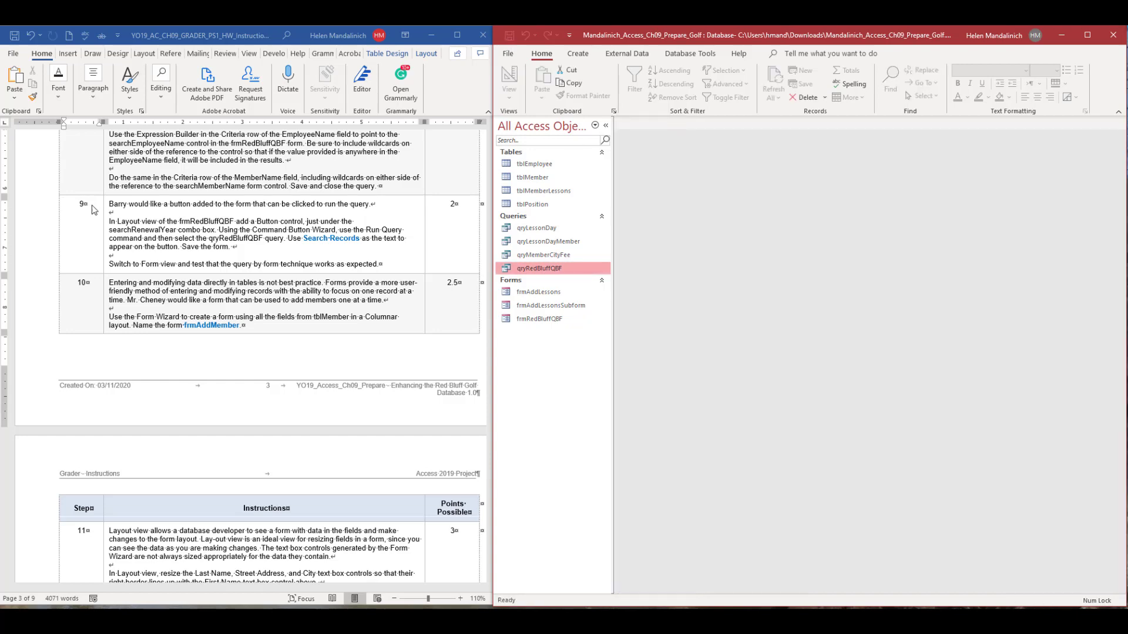
Switch to the Word instructions and highlight step number 9 as completed.
left_click(97, 205)
double_click(78, 204)
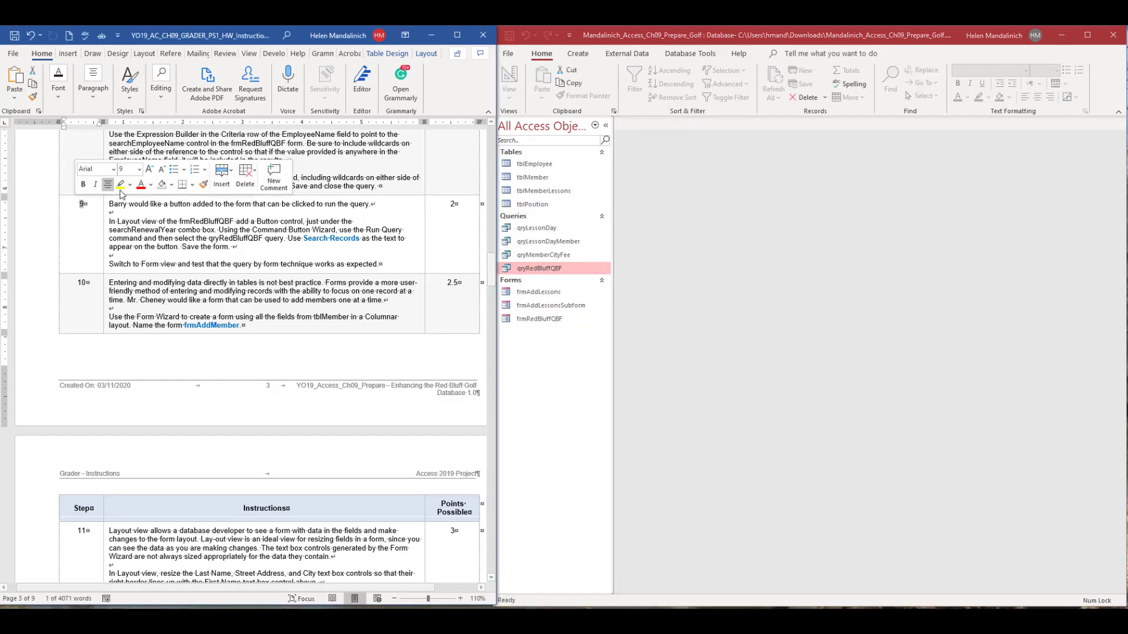
left_click(118, 186)
scroll(217, 283, "down", 2)
scroll(218, 284, "down", 2)
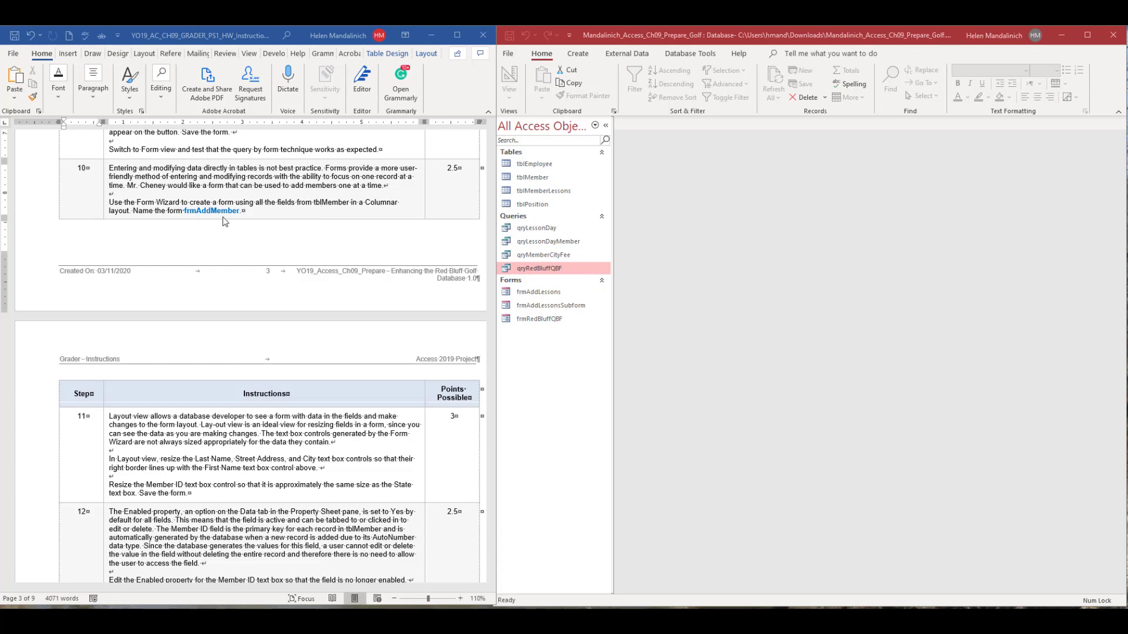
Start a new form with the Form Wizard, using all fields from tblMember in a Columnar layout.
left_click(604, 125)
left_click(578, 53)
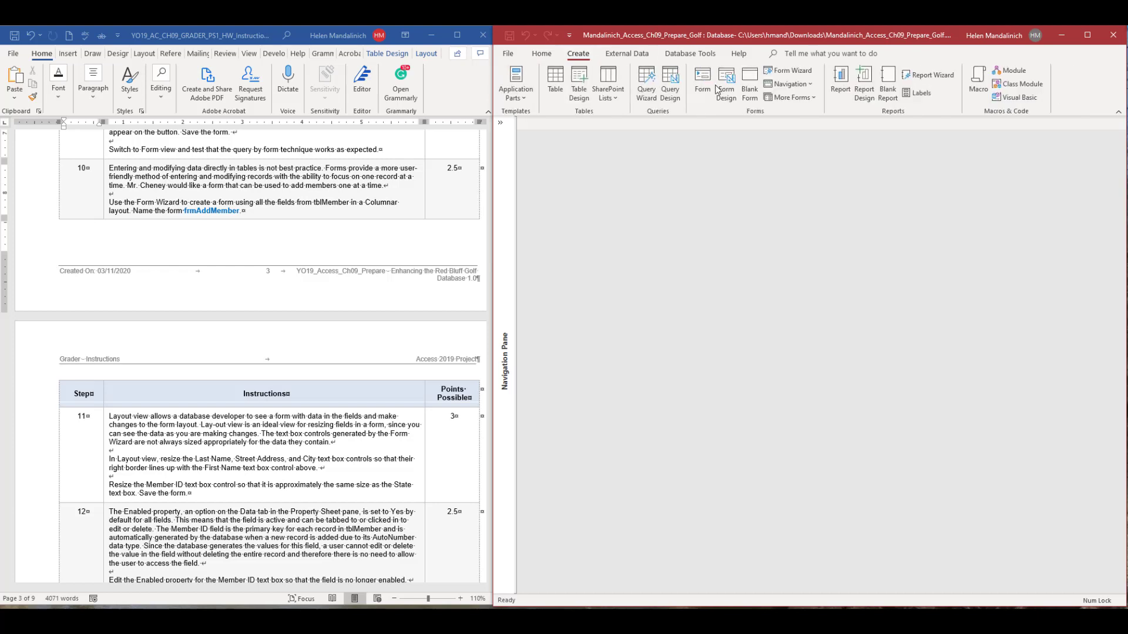
left_click(788, 70)
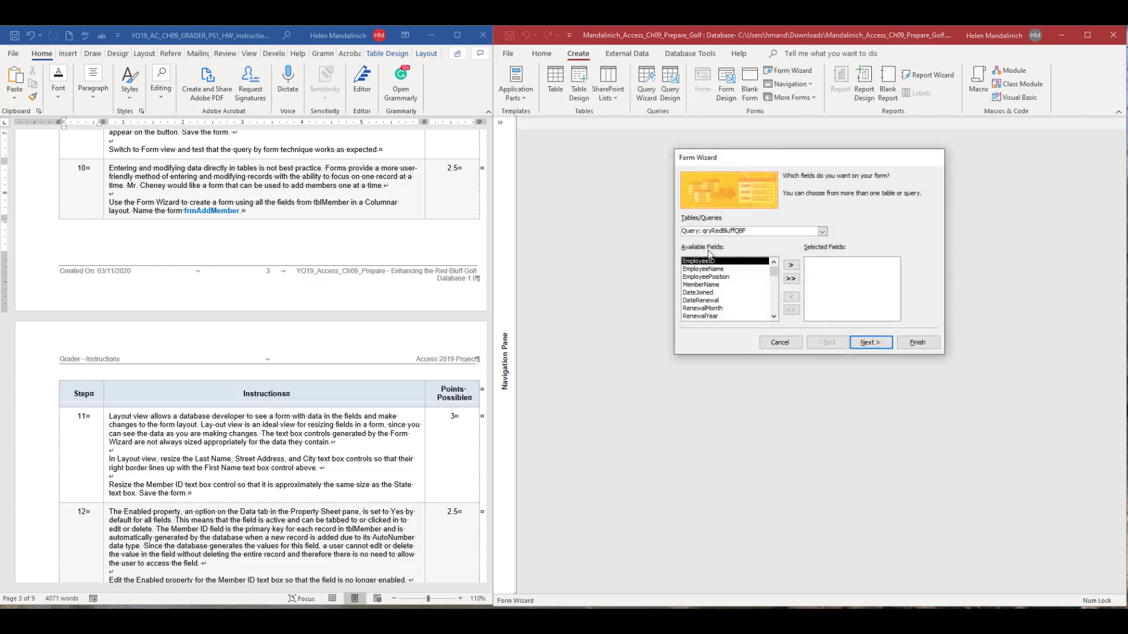
left_click(822, 232)
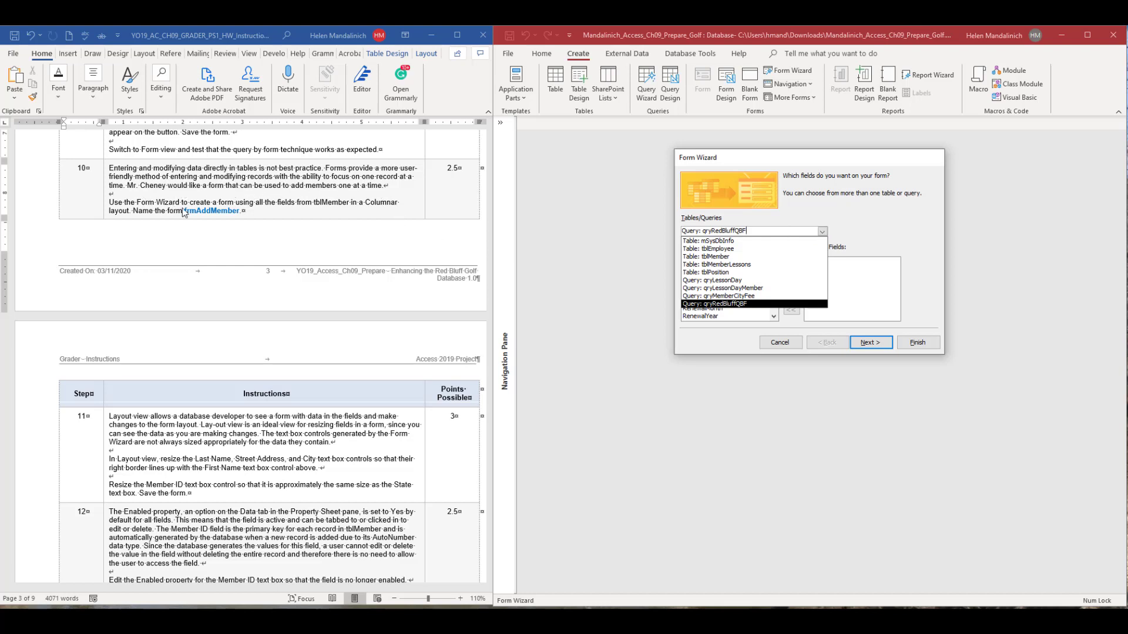
left_click(726, 256)
left_click(791, 278)
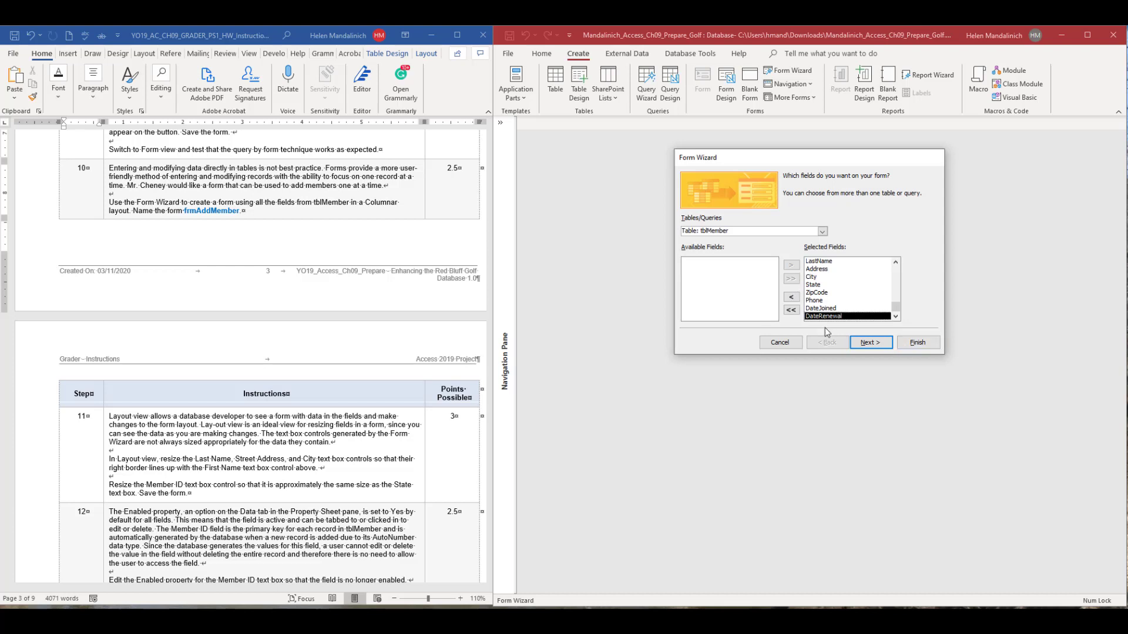
left_click(872, 343)
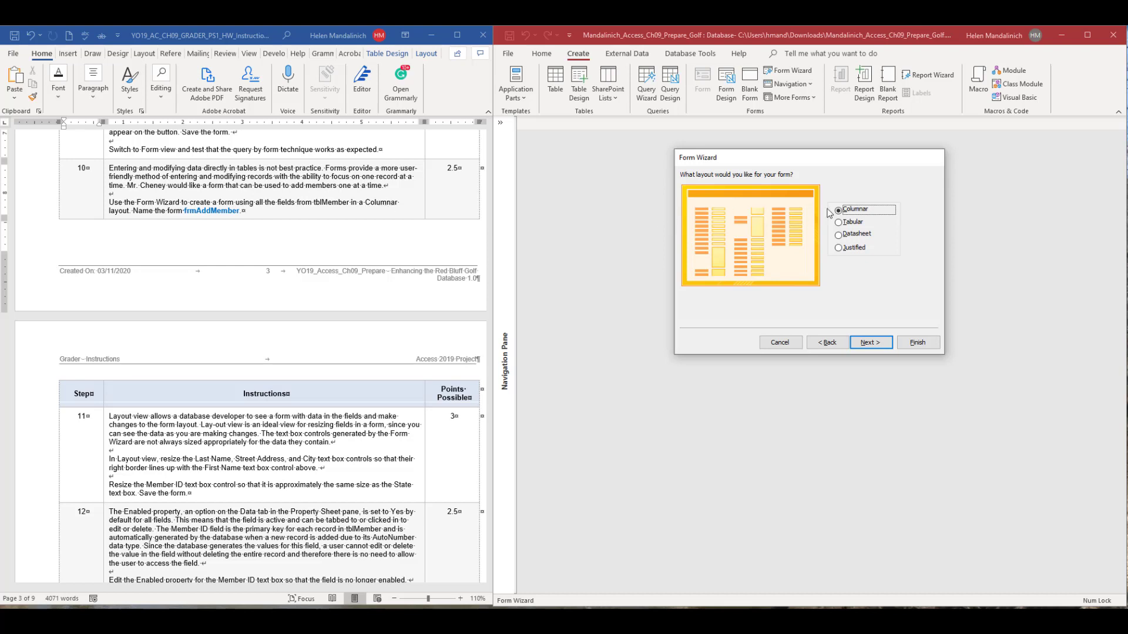
left_click(870, 342)
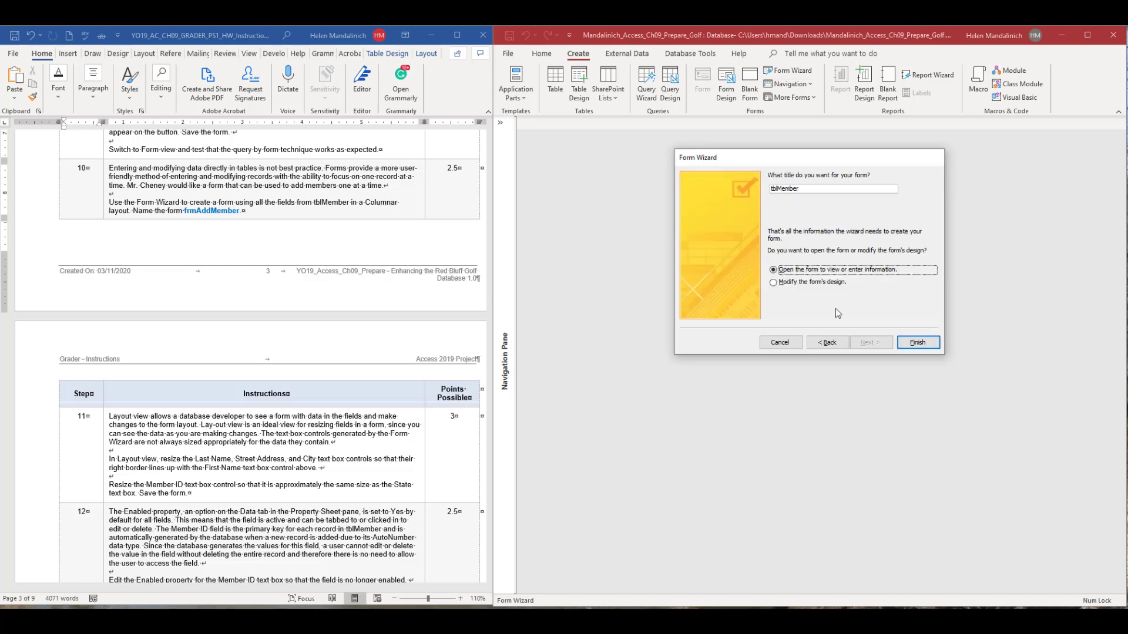
Title the new form frmAddMember, finish the wizard, close the form, and show the list of database objects.
left_click_drag(818, 188, 663, 182)
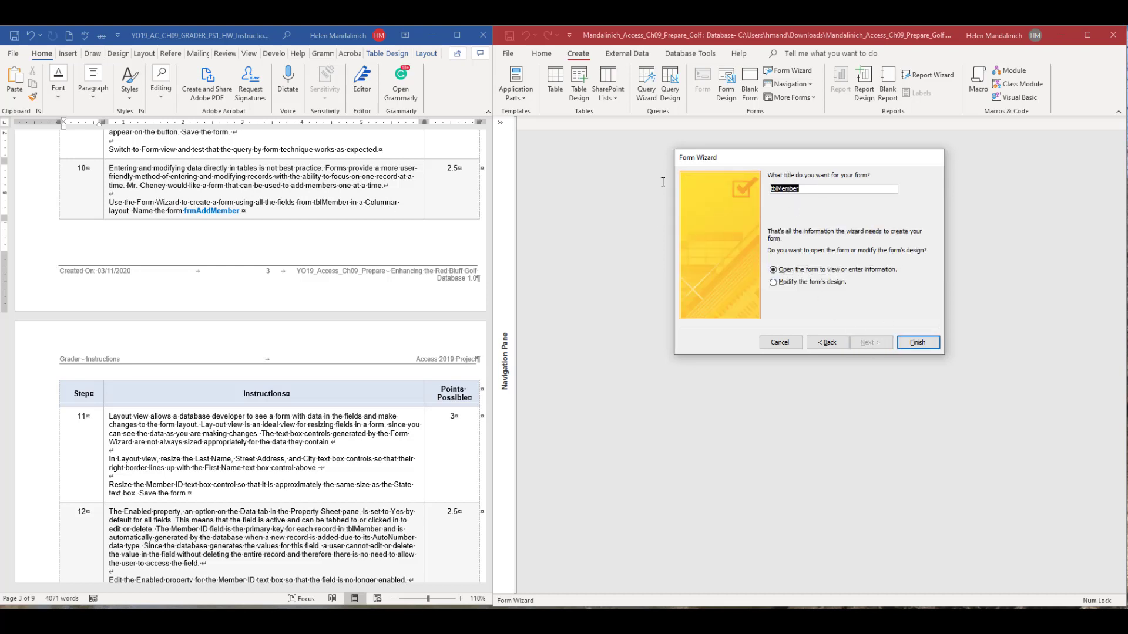
type("frmAdd")
left_click(931, 347)
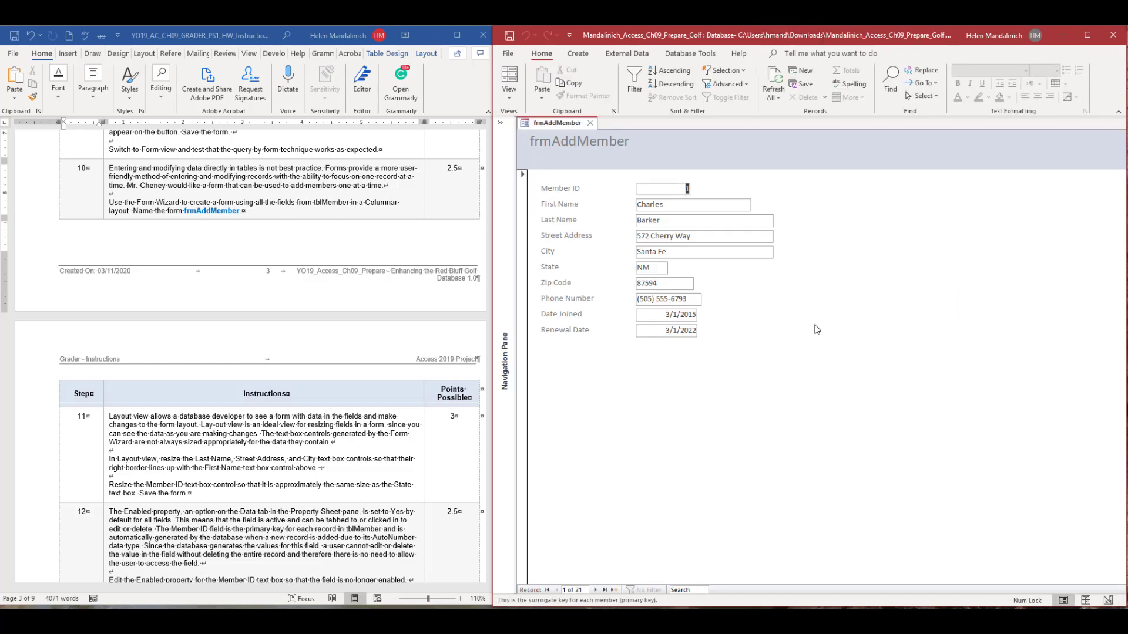
left_click(590, 122)
left_click(500, 124)
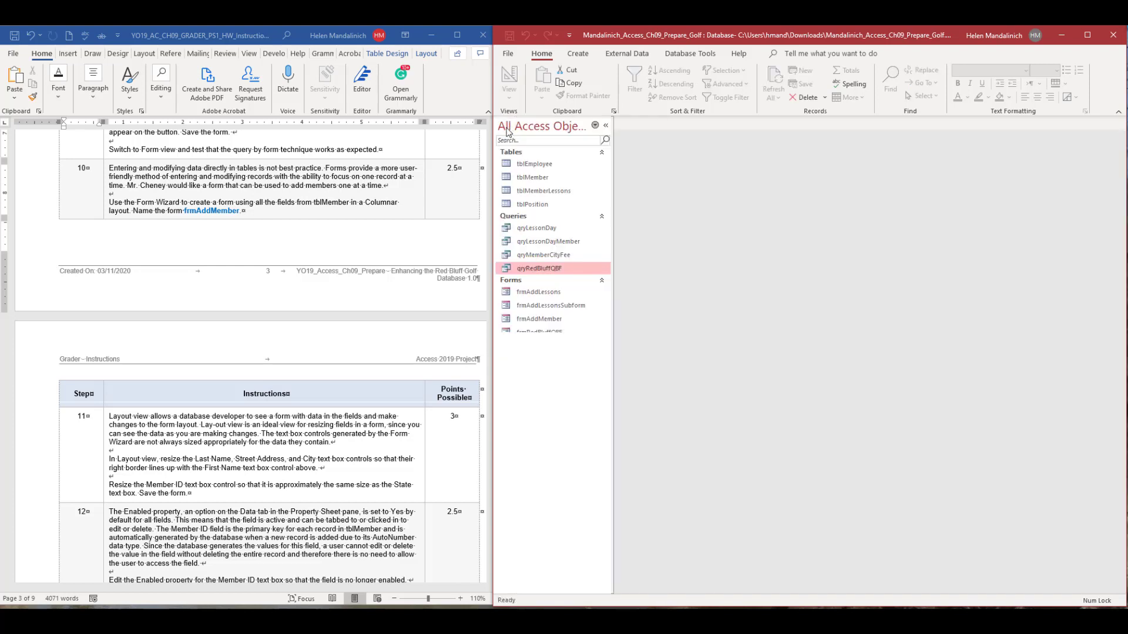
Highlight step number 10 in the Word instructions and bring the form-editing instructions from step 11 onward into view.
left_click_drag(100, 171, 76, 169)
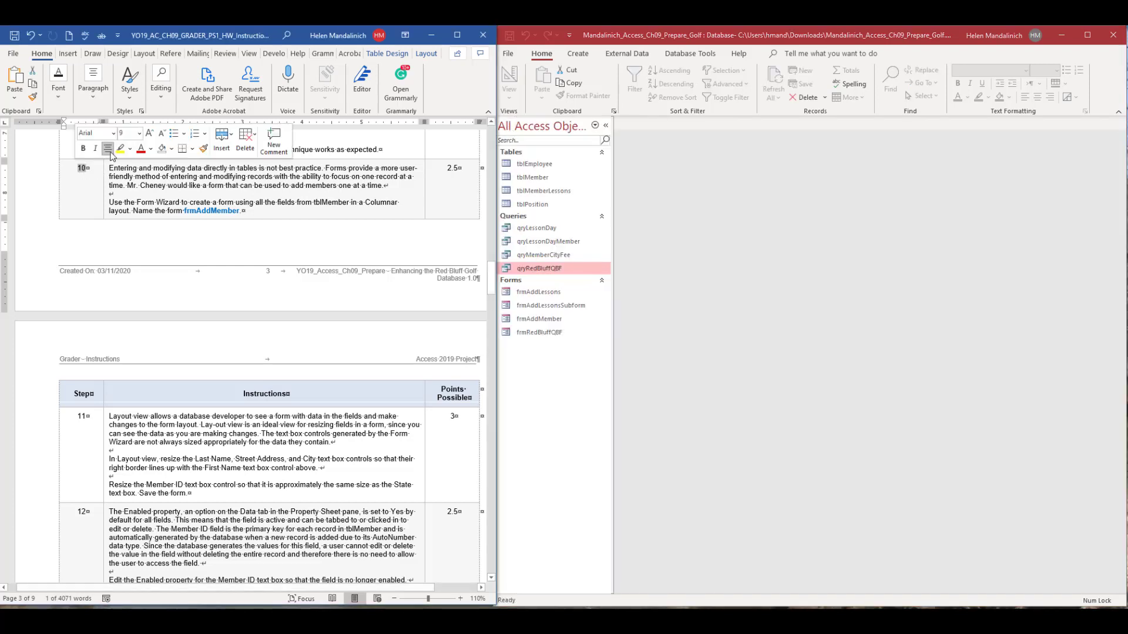
scroll(215, 318, "down", 2)
scroll(215, 318, "down", 8)
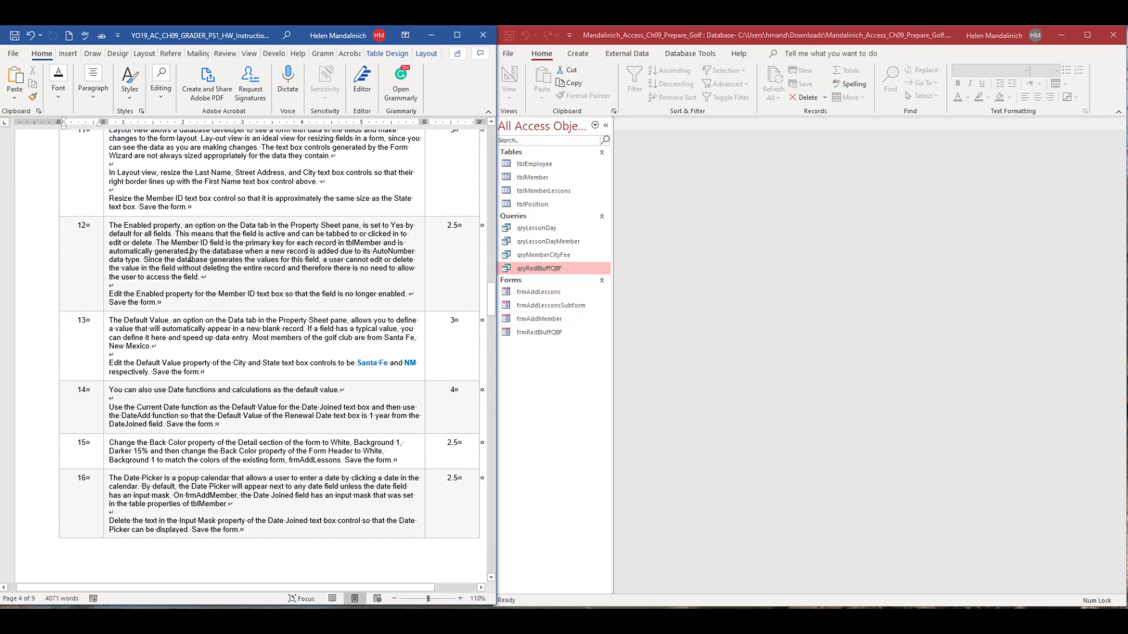
scroll(149, 179, "up", 1)
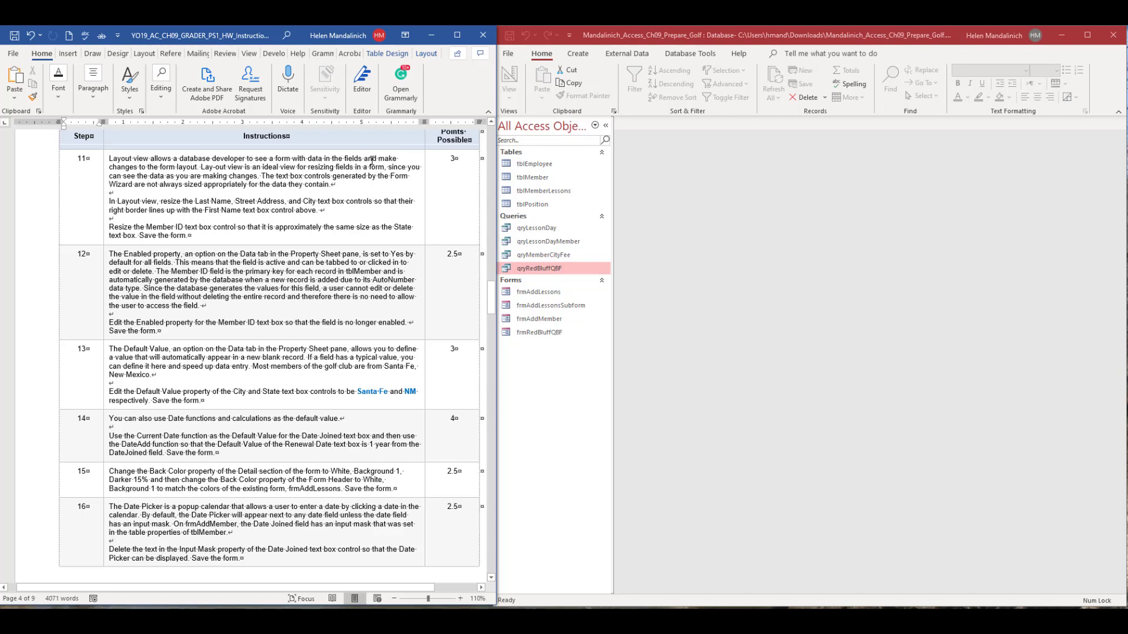
Open frmAddMember in Layout view, hide the object list, and switch the form to Design view.
right_click(541, 320)
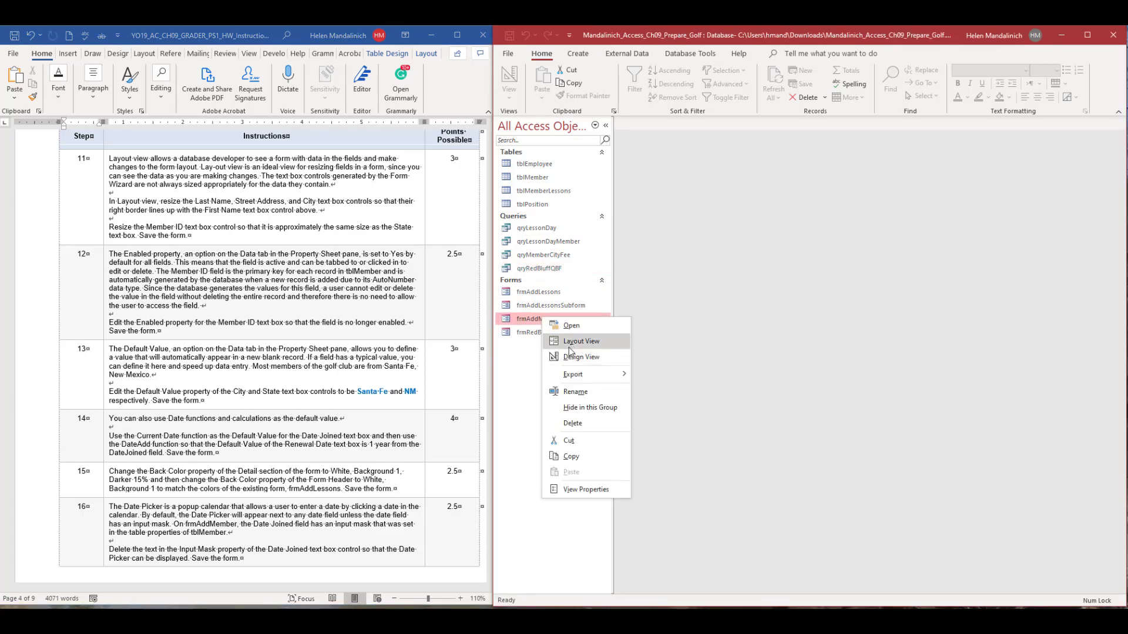
left_click(587, 352)
left_click(605, 126)
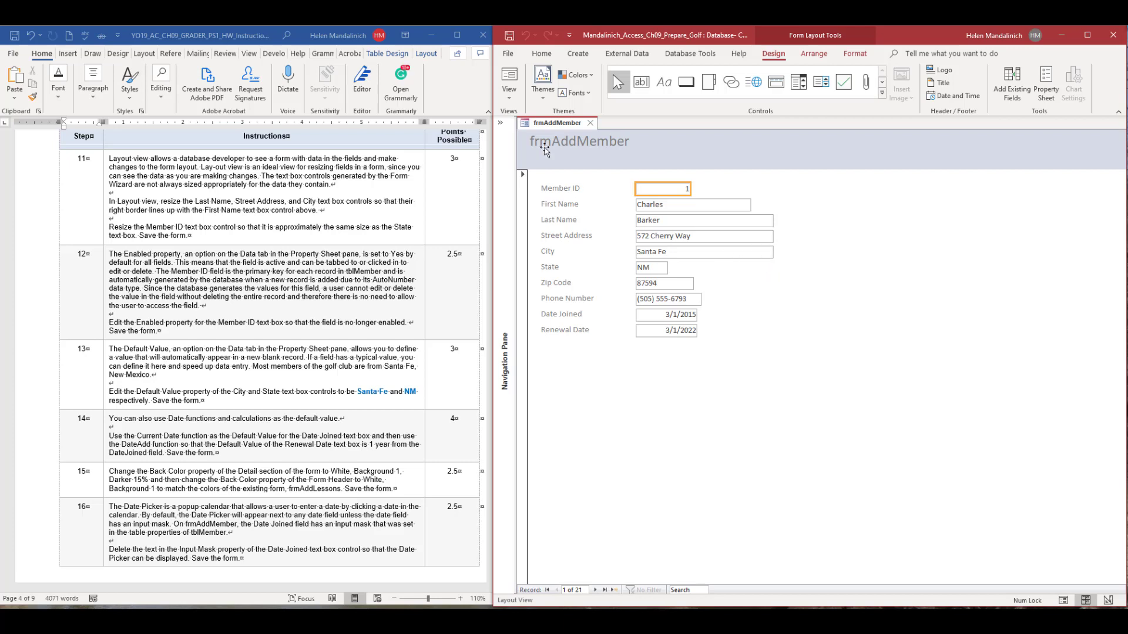
left_click(510, 97)
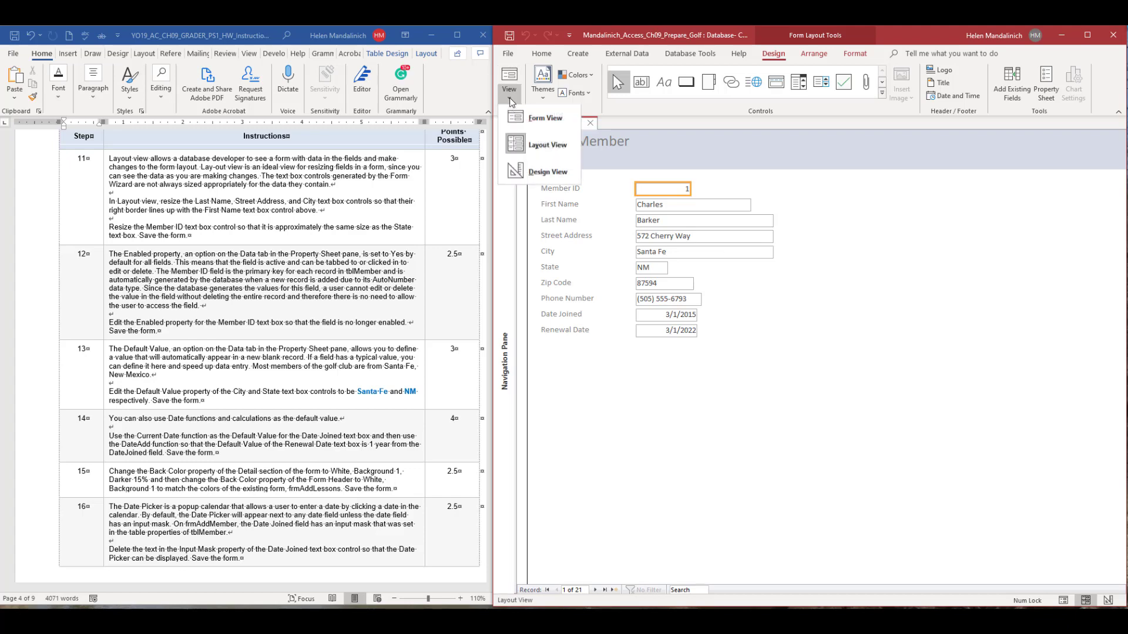
left_click(546, 179)
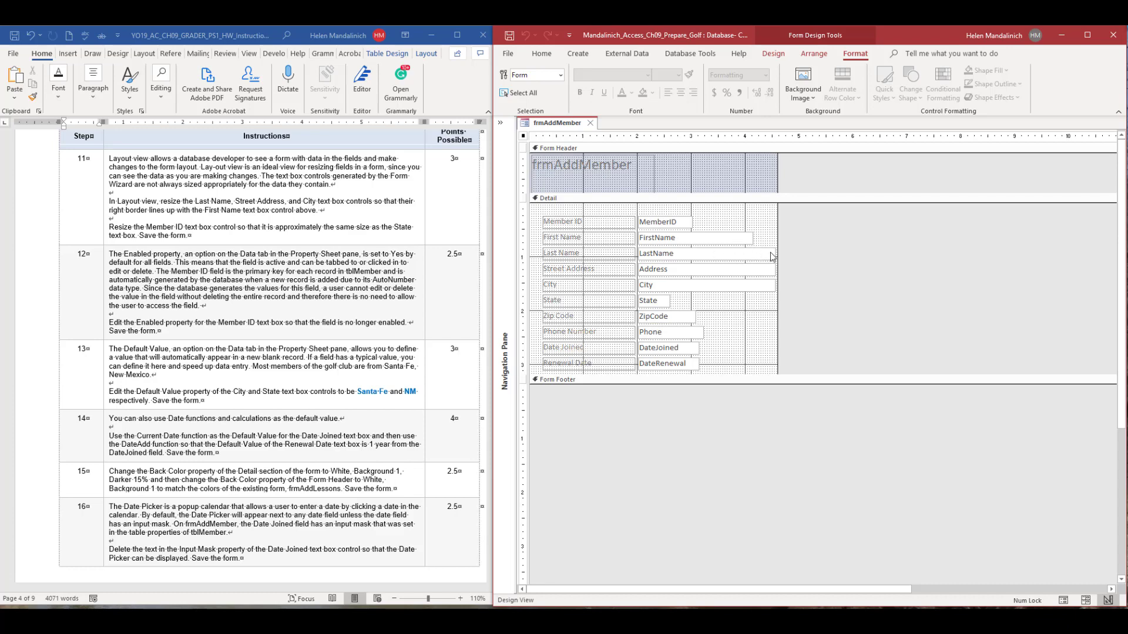
Try to narrow the LastName, Address, and City text boxes together, and widen the form to about 5.3 inches.
left_click(771, 257)
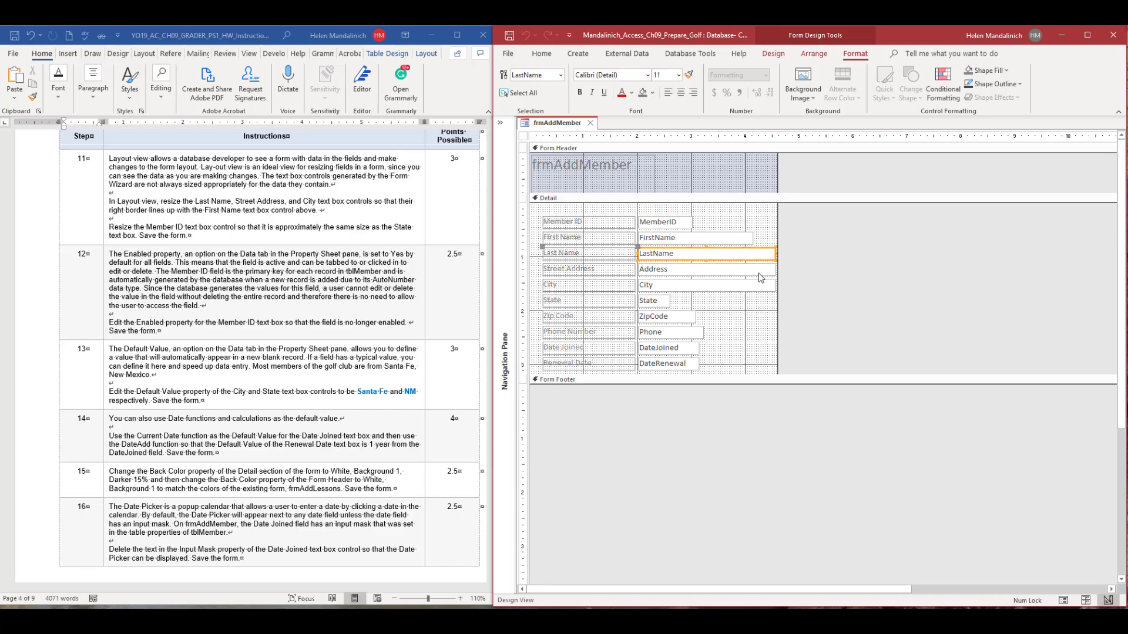
left_click(758, 271, "shift")
left_click(763, 286, "shift")
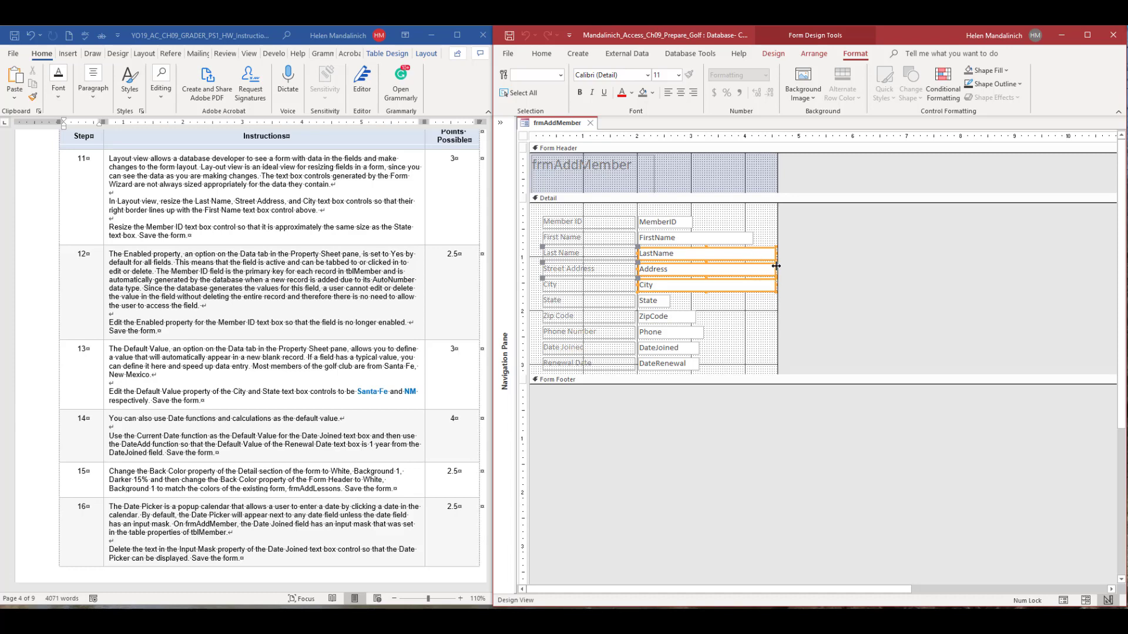
left_click_drag(776, 267, 729, 269)
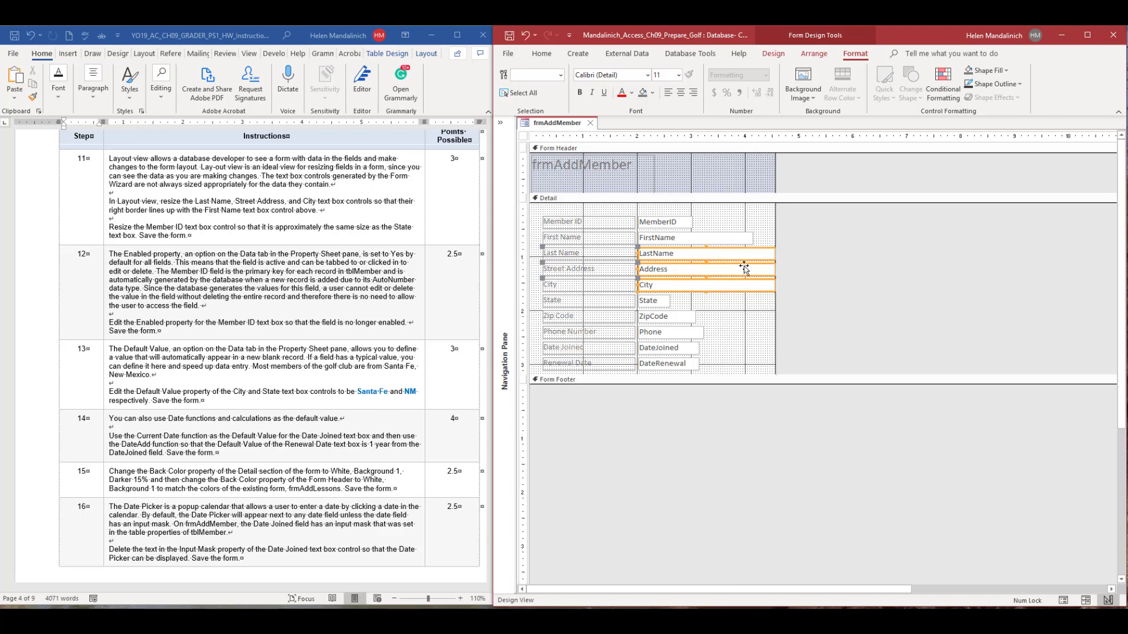
left_click(776, 221)
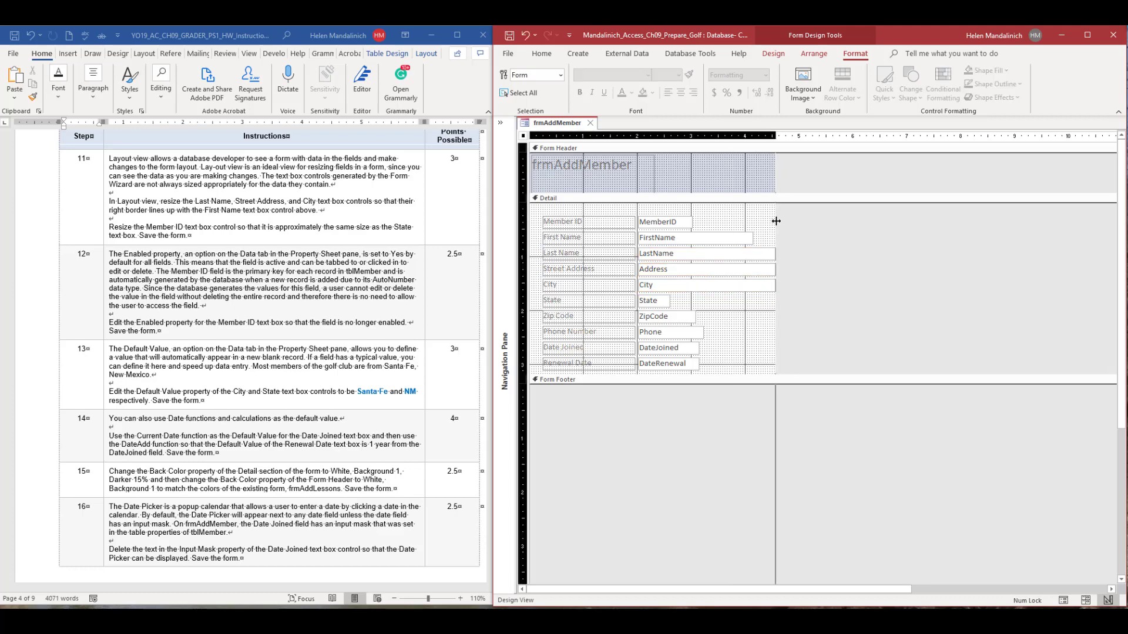
key("ctrl+z")
Narrow the LastName, Address, and City text boxes together so they end short of the FirstName box's right edge.
left_click(771, 254)
left_click(767, 271, "shift")
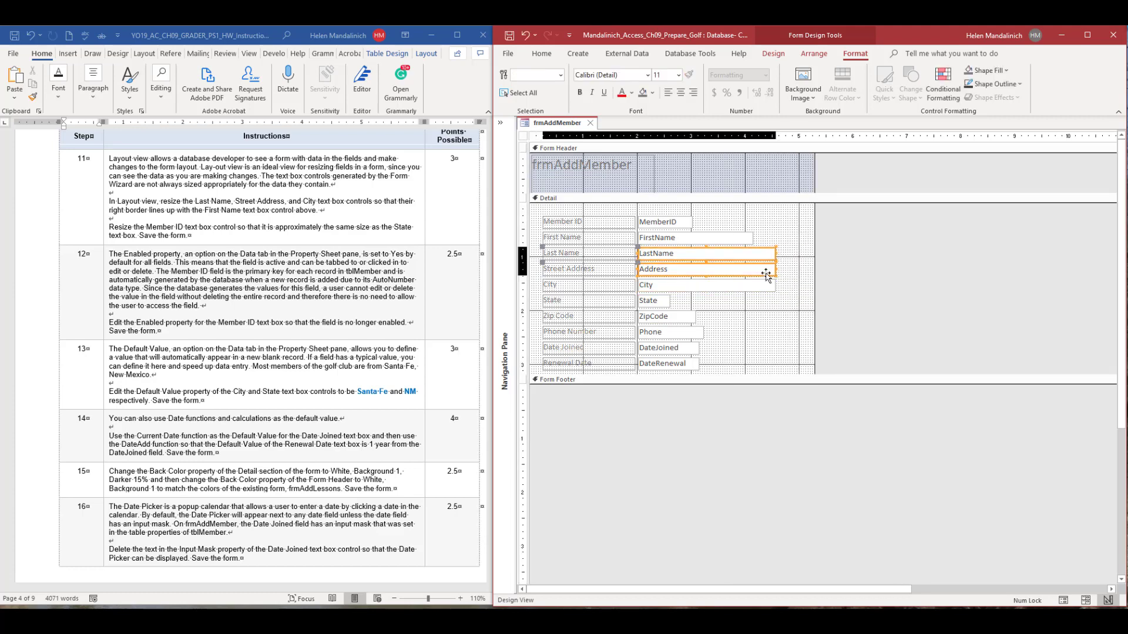
left_click(767, 285, "shift")
left_click_drag(775, 269, 730, 270)
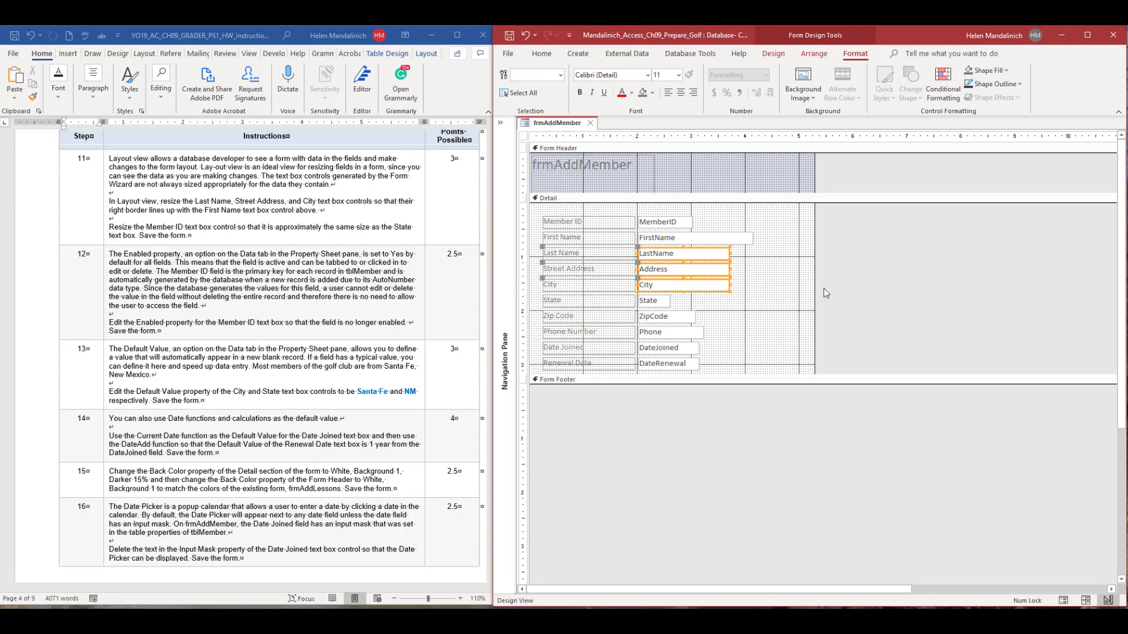
Size the FirstName, LastName, Address, and City text boxes to the widest, and undo the resizing of these boxes.
left_click(742, 241, "shift")
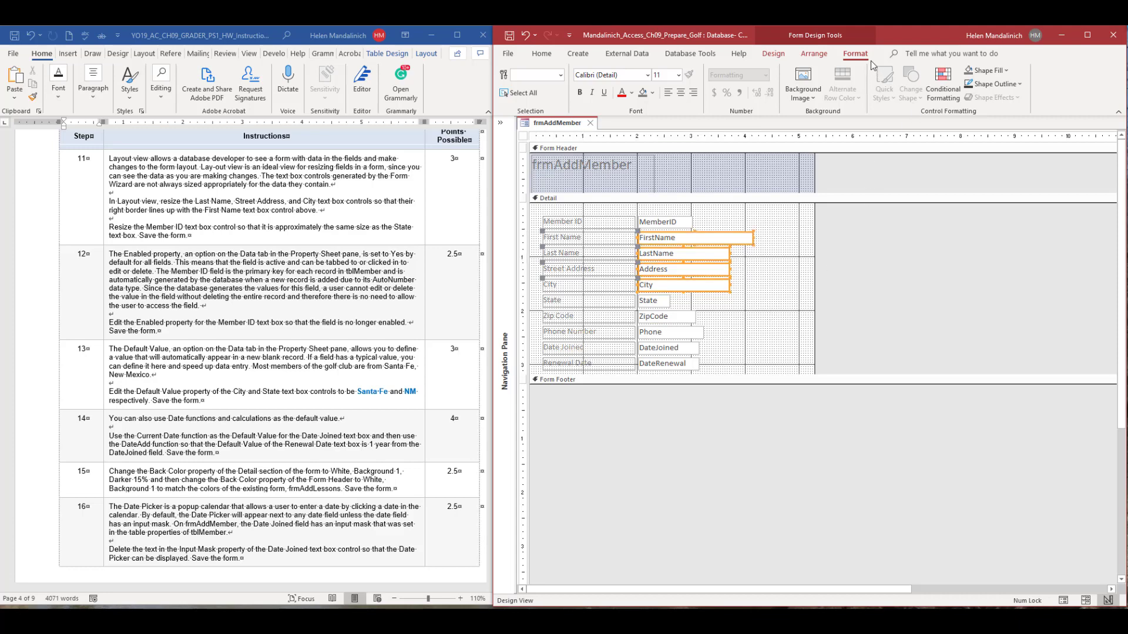
left_click(814, 54)
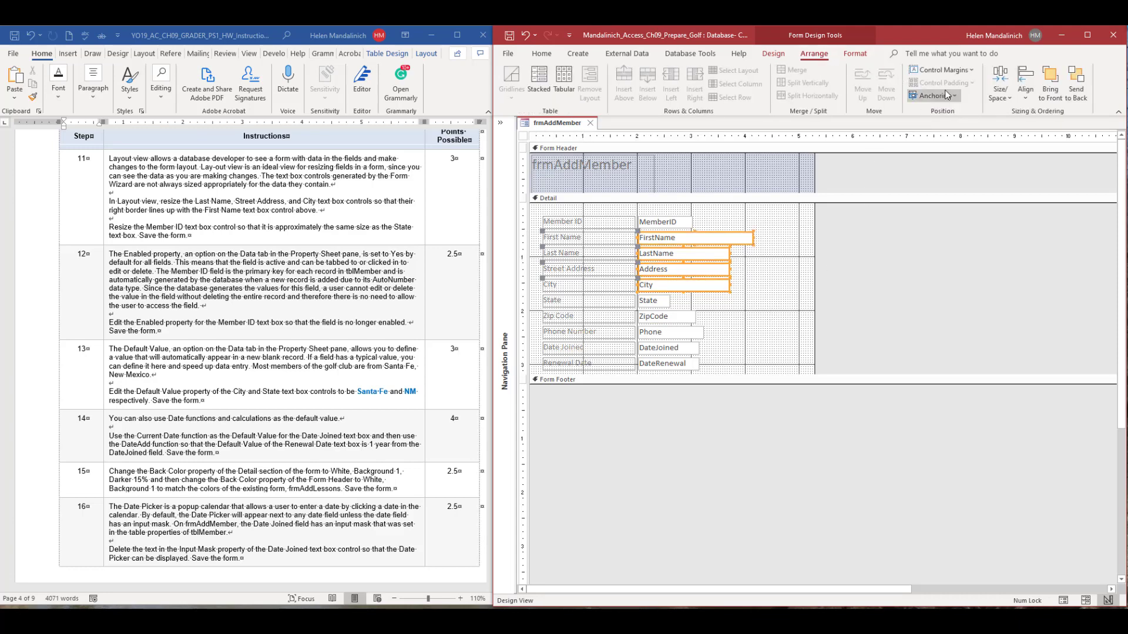
left_click(1025, 85)
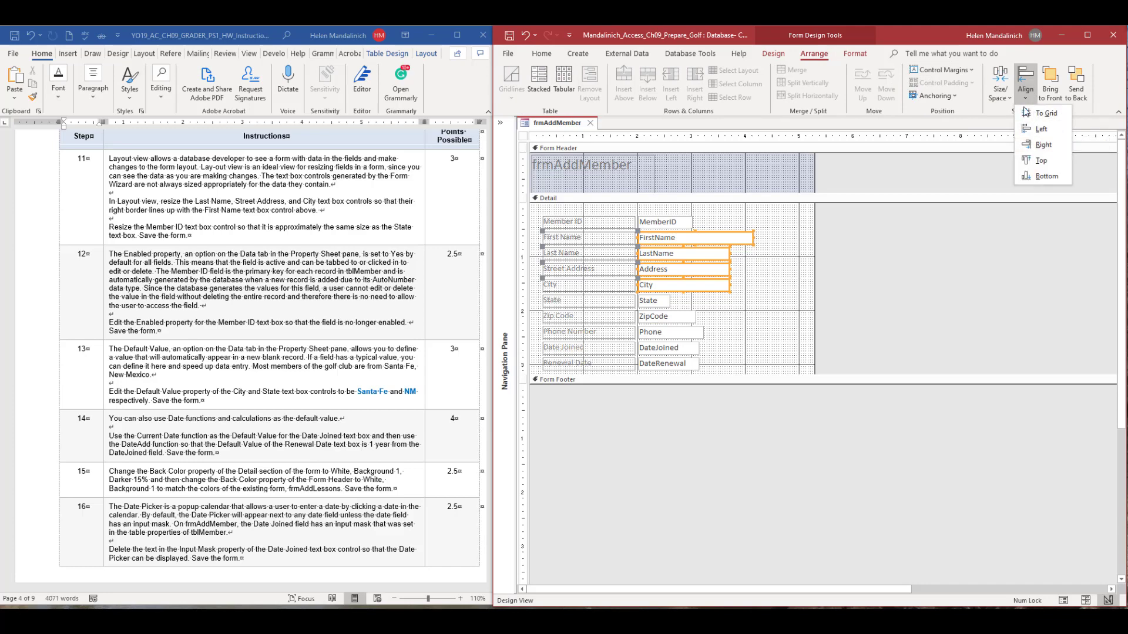
left_click(1025, 88)
left_click(1001, 91)
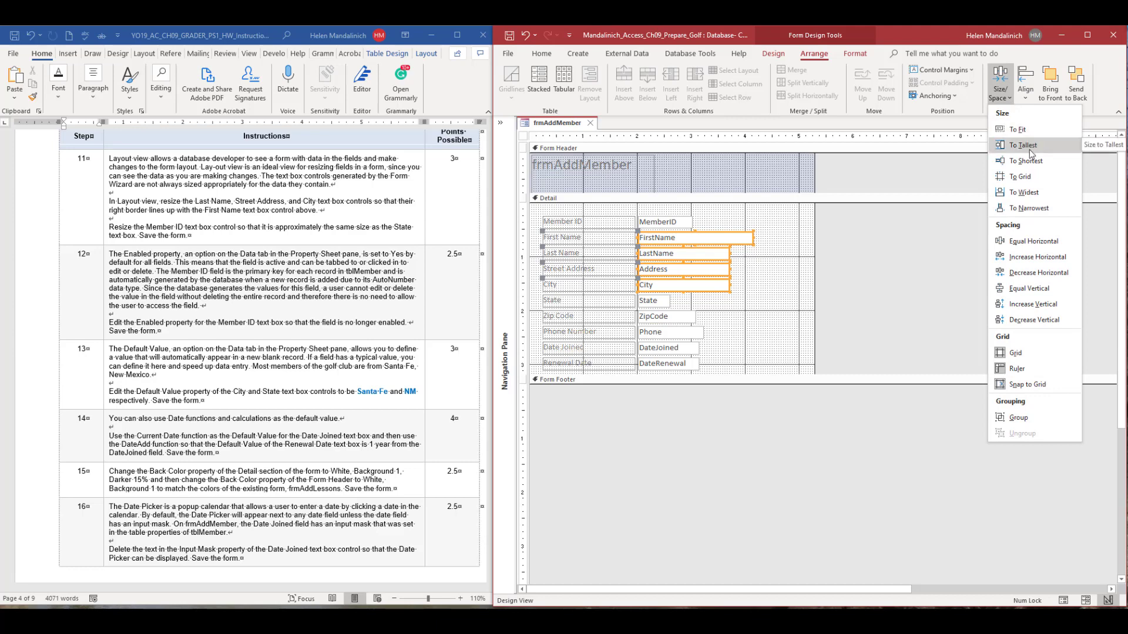
left_click(1034, 196)
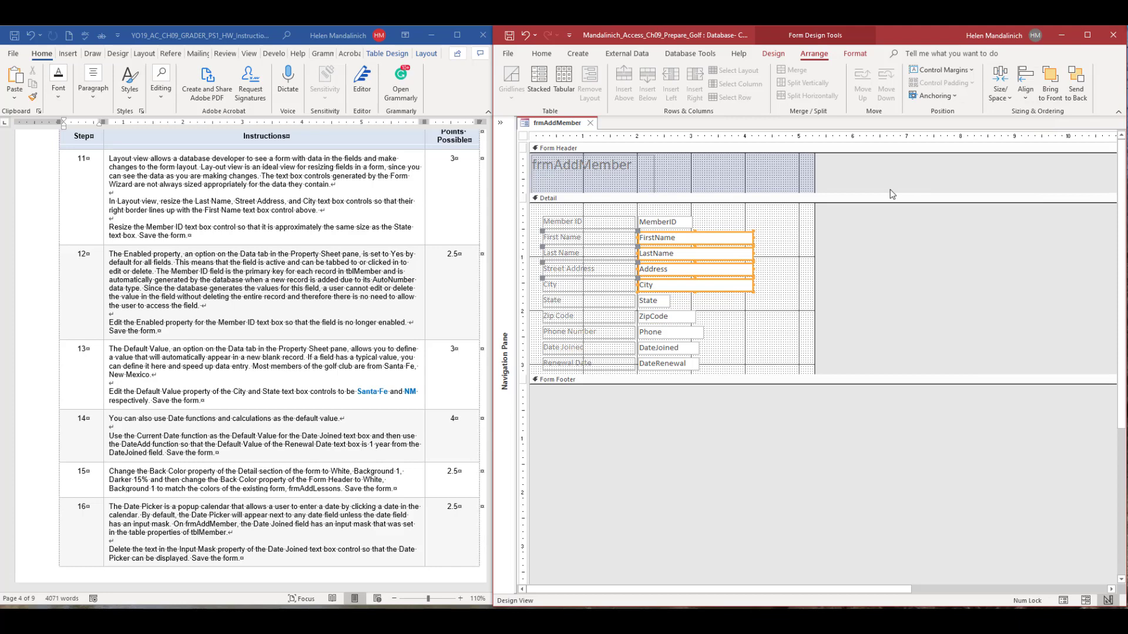
key("ctrl+z")
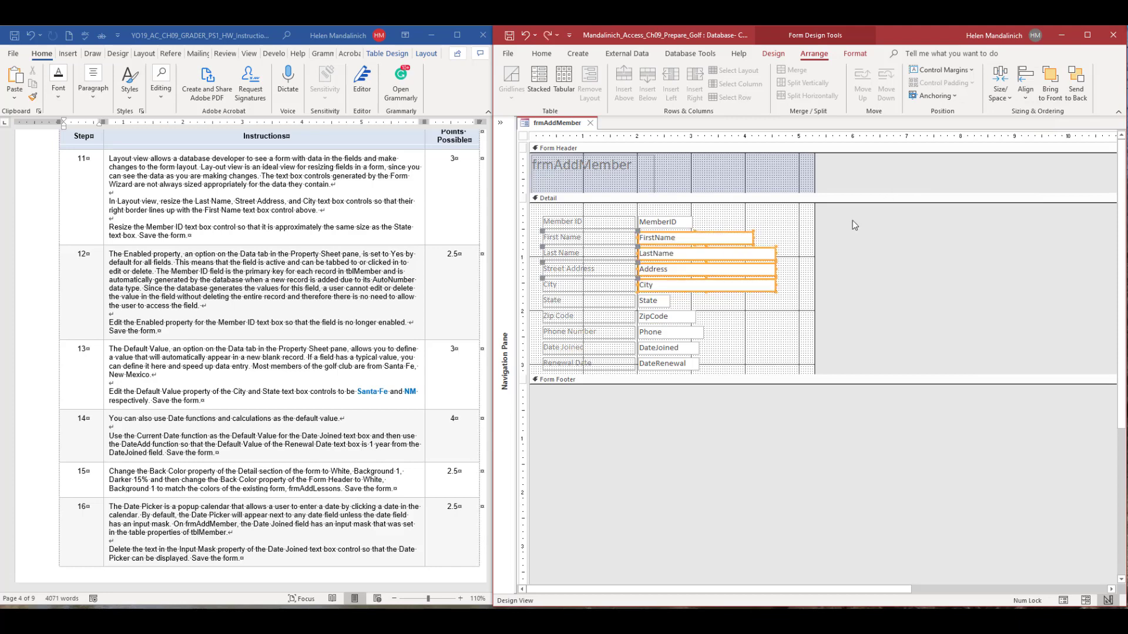
Size the FirstName, LastName, Address, and City text boxes to the narrowest of them.
left_click(796, 263)
left_click(721, 238)
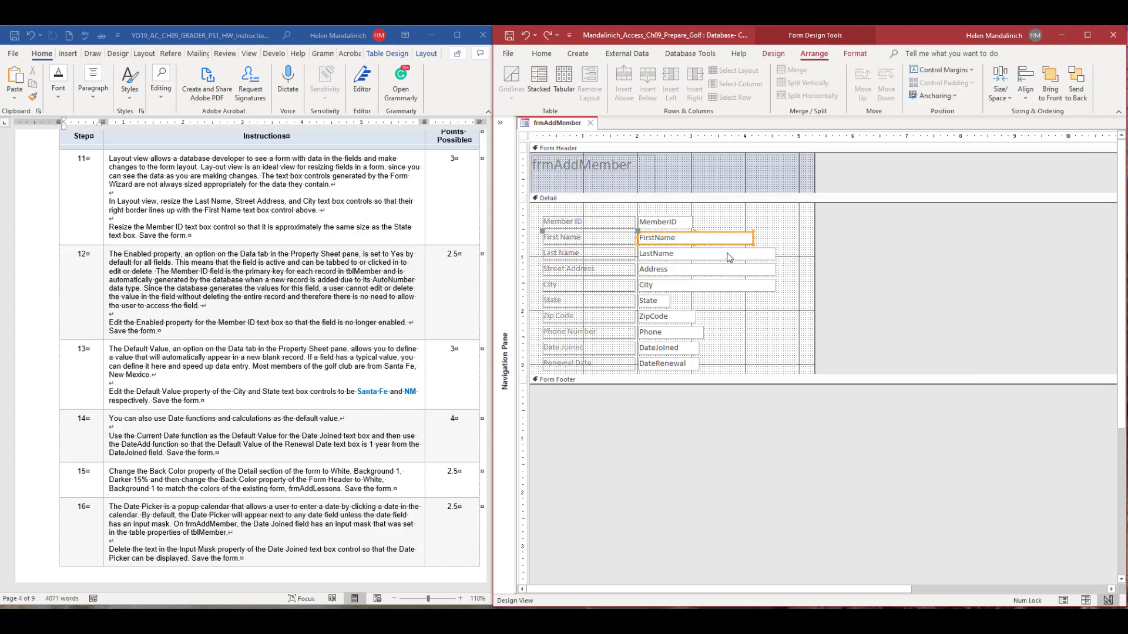
left_click(728, 258, "shift")
left_click(729, 269, "shift")
left_click(729, 285, "shift")
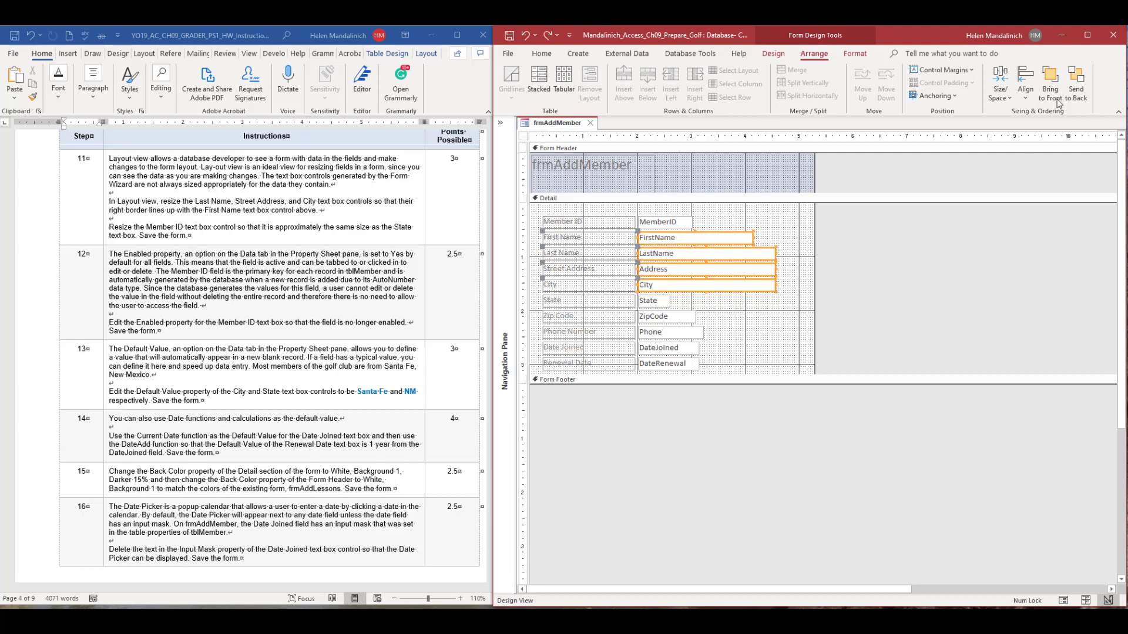
left_click(1011, 101)
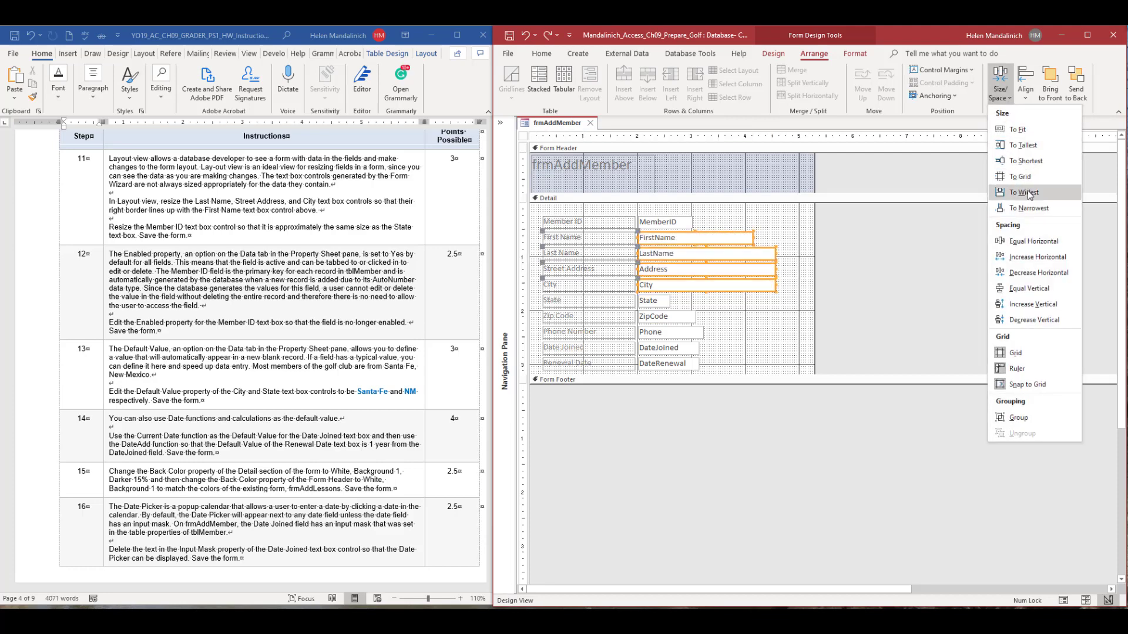
left_click(1029, 208)
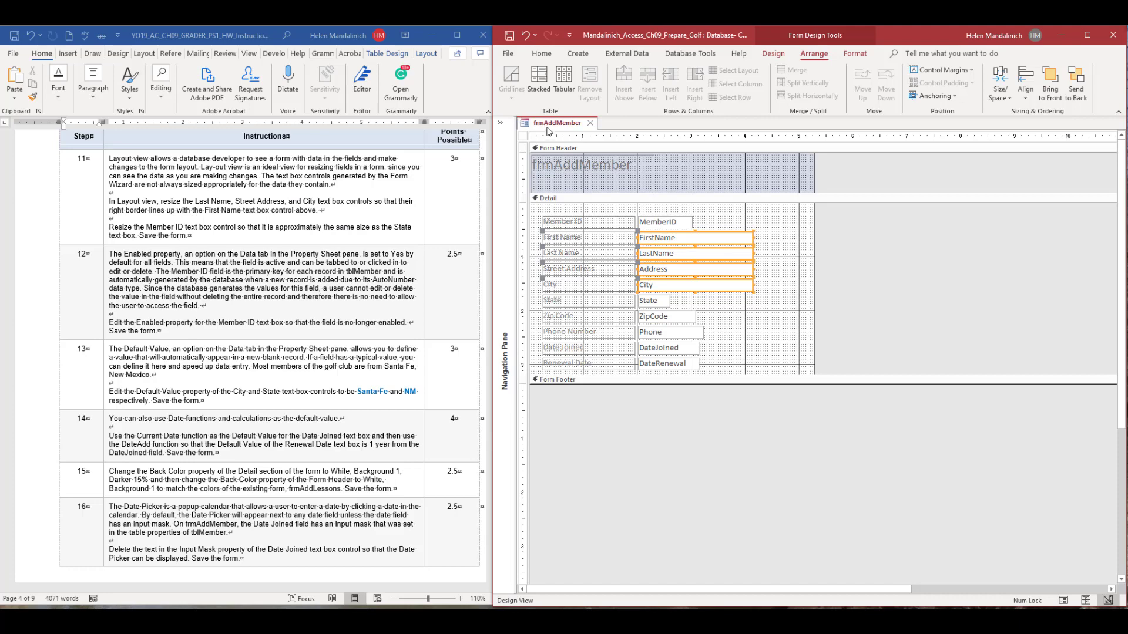
In Layout view, narrow the Member ID text box to approximately the width of the State text box.
left_click(773, 54)
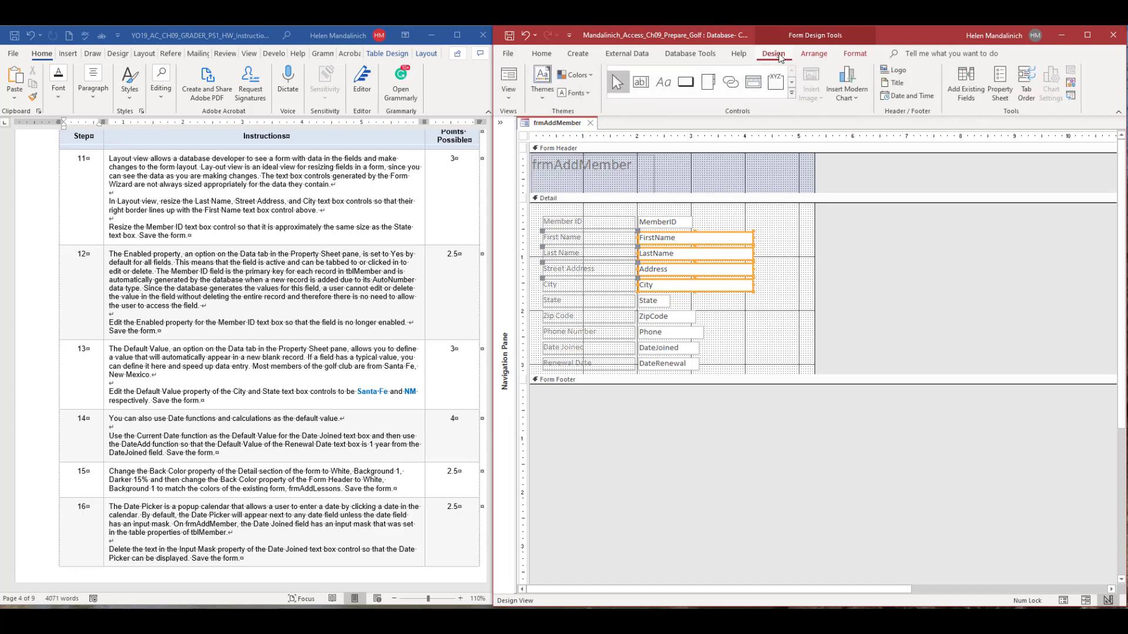
left_click(509, 96)
left_click(543, 143)
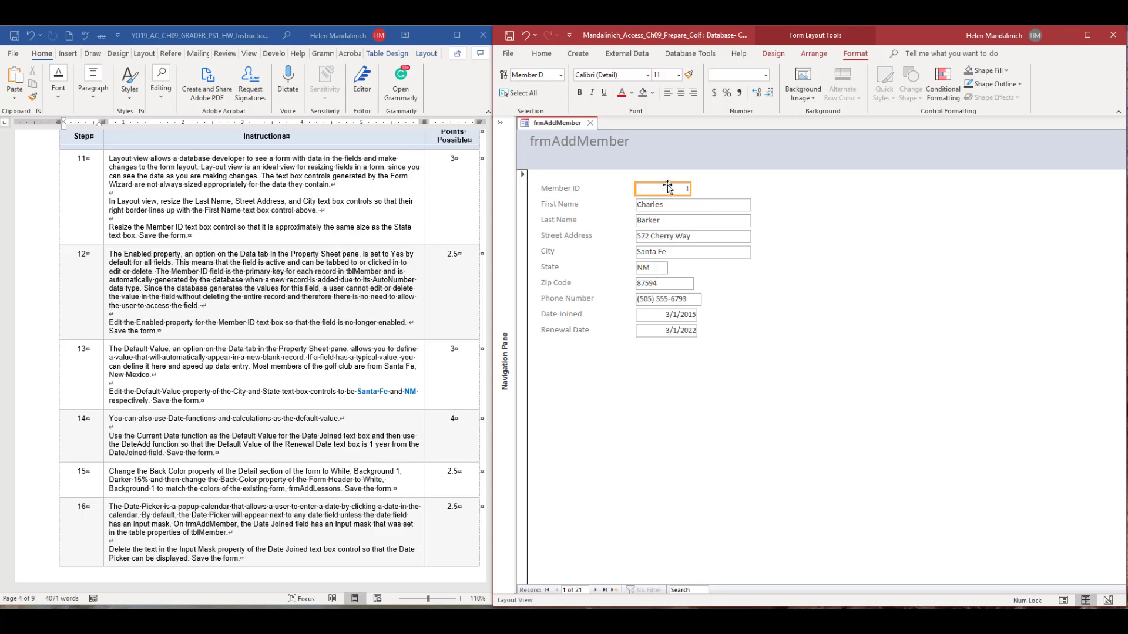
left_click(654, 269, "ctrl")
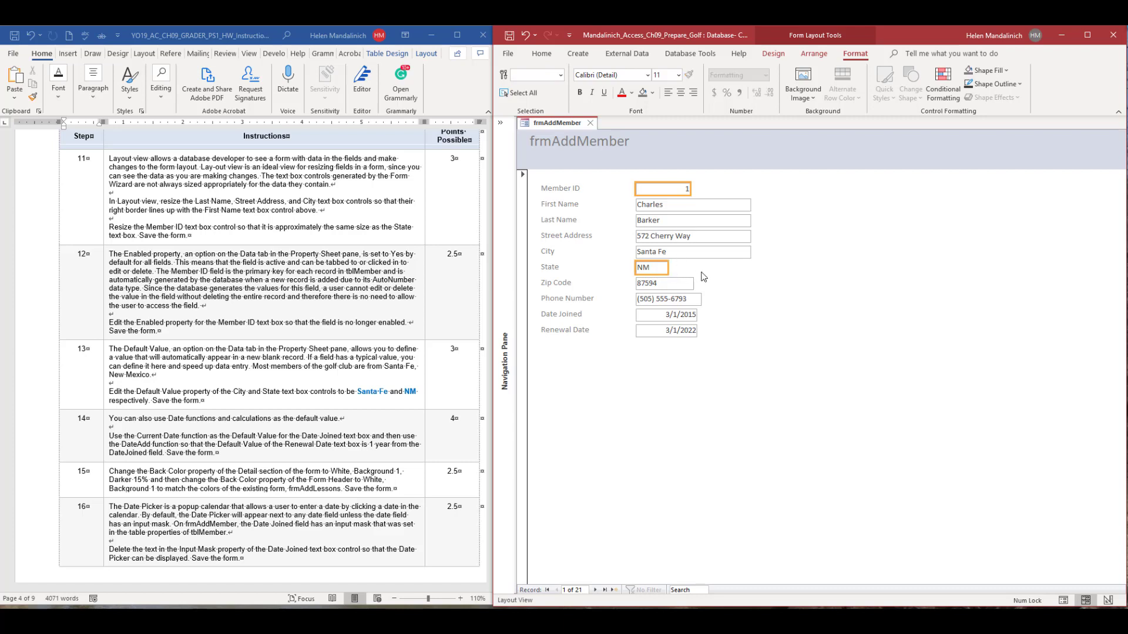
left_click(662, 269)
left_click(687, 188)
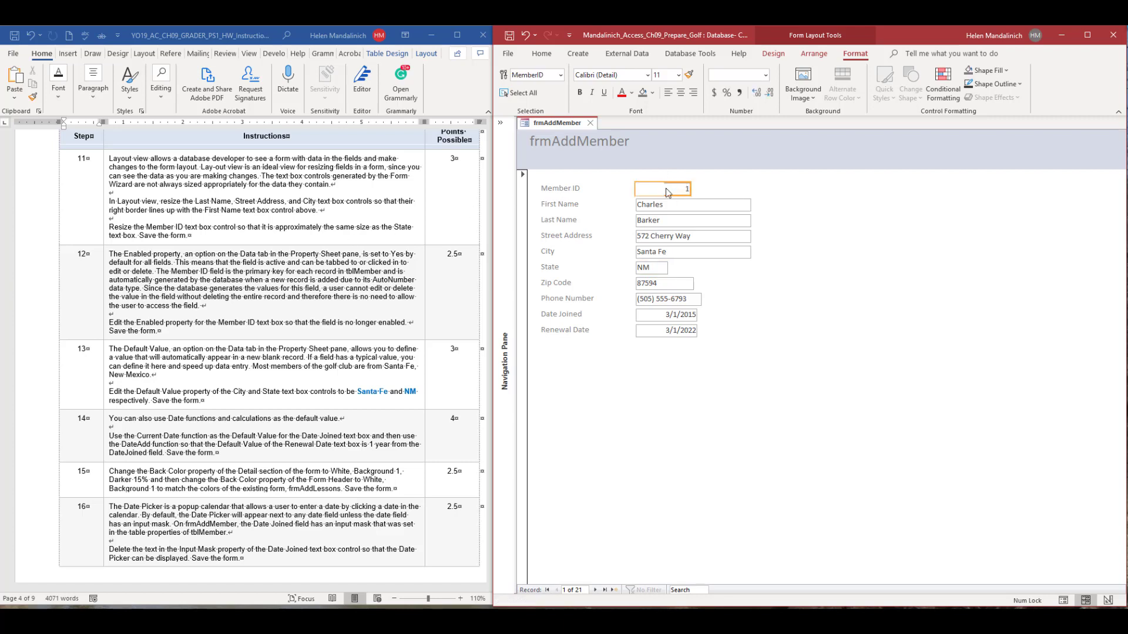
left_click_drag(666, 189, 664, 188)
In Design view, widen the MemberID text box slightly, and size the MemberID and State text boxes to the narrowest.
left_click(781, 54)
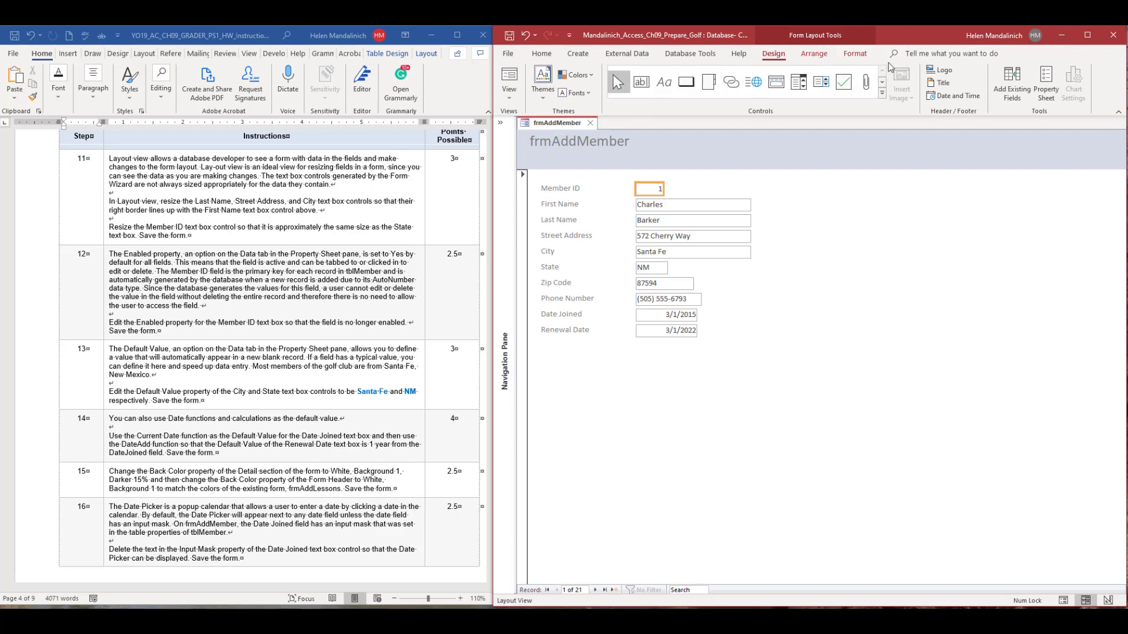
left_click(508, 91)
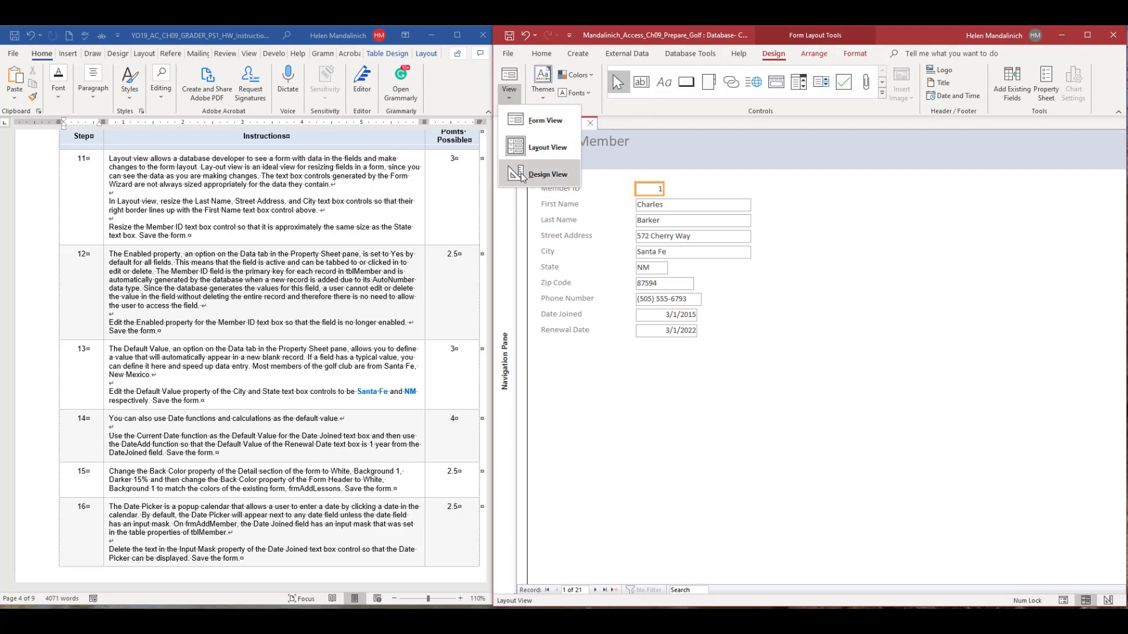
left_click(527, 171)
left_click(662, 226)
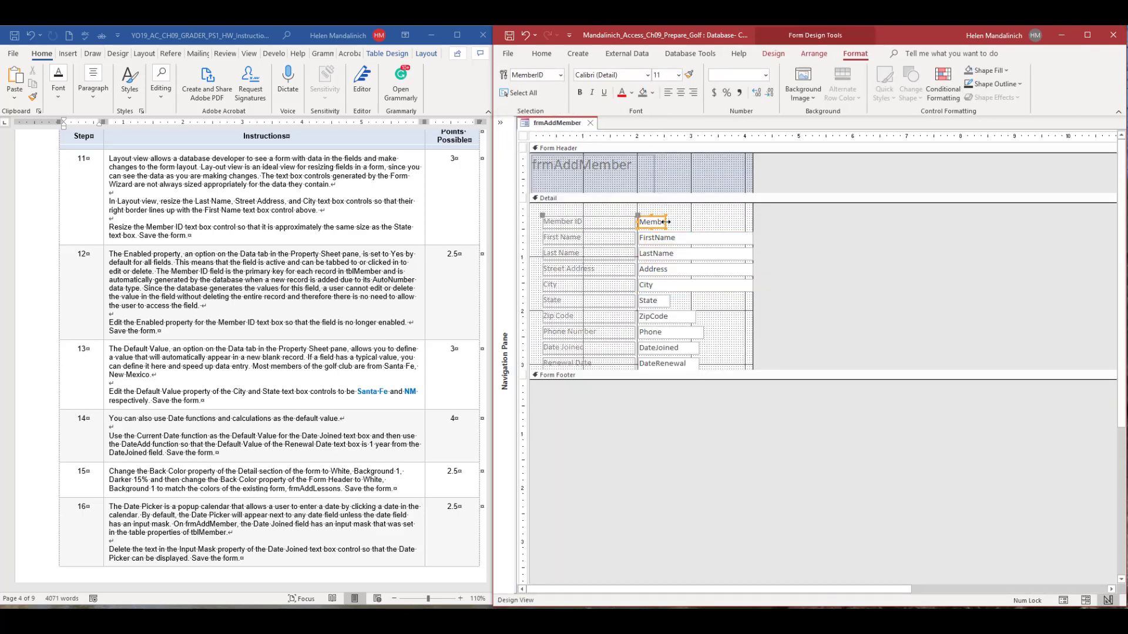
left_click_drag(666, 222, 685, 222)
left_click(658, 306, "shift")
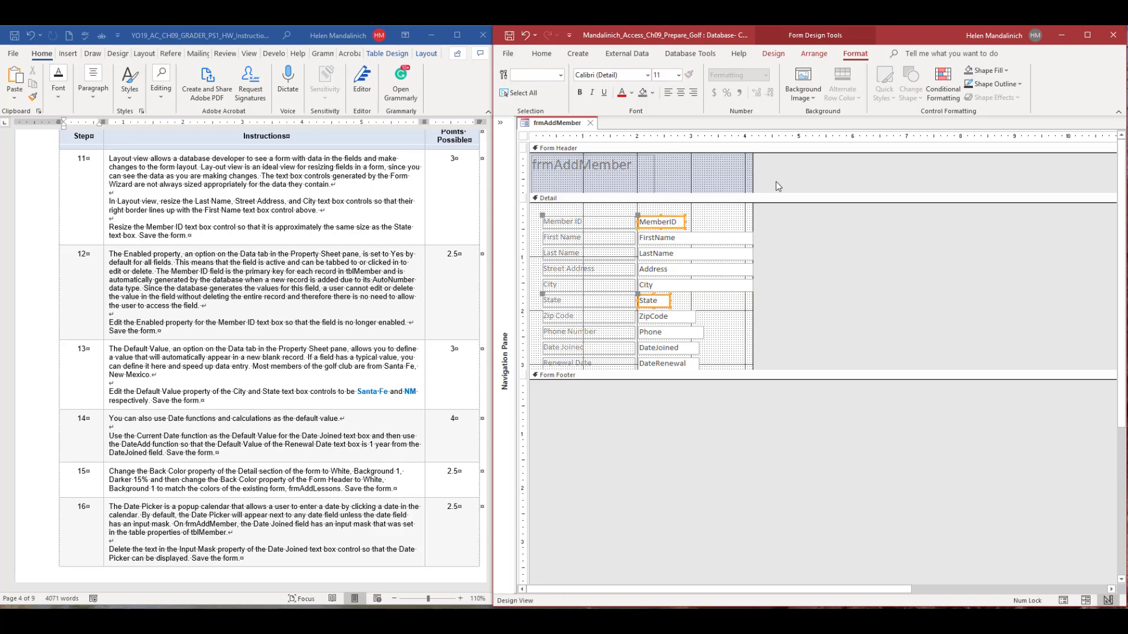
left_click(814, 54)
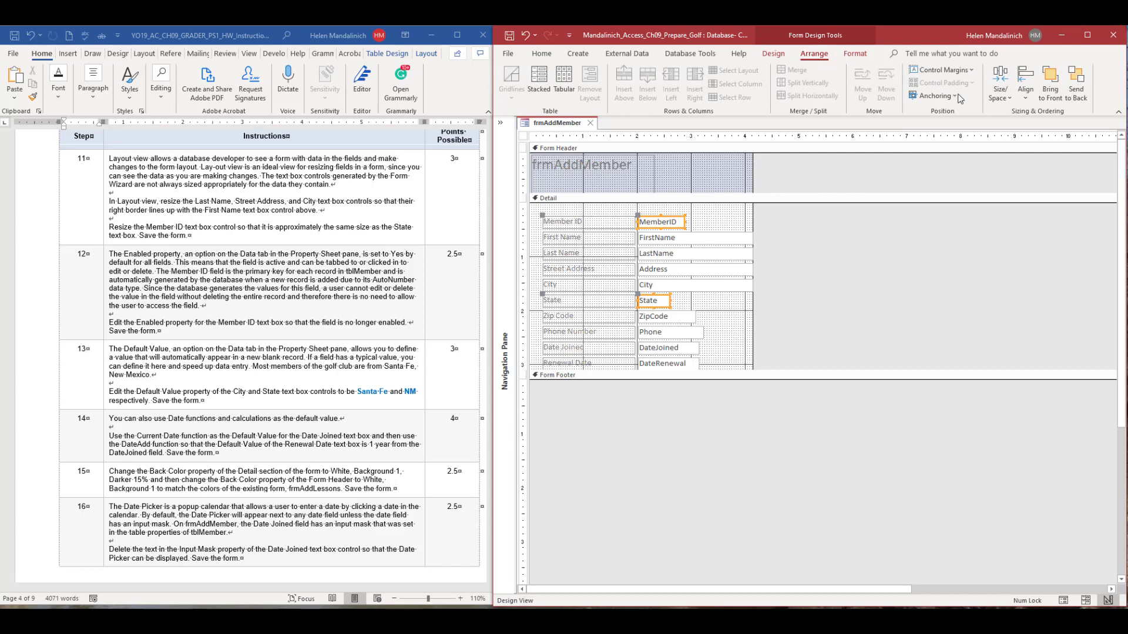
left_click(1000, 88)
left_click(1014, 209)
Return frmAddMember to Layout view and save the form.
left_click(773, 53)
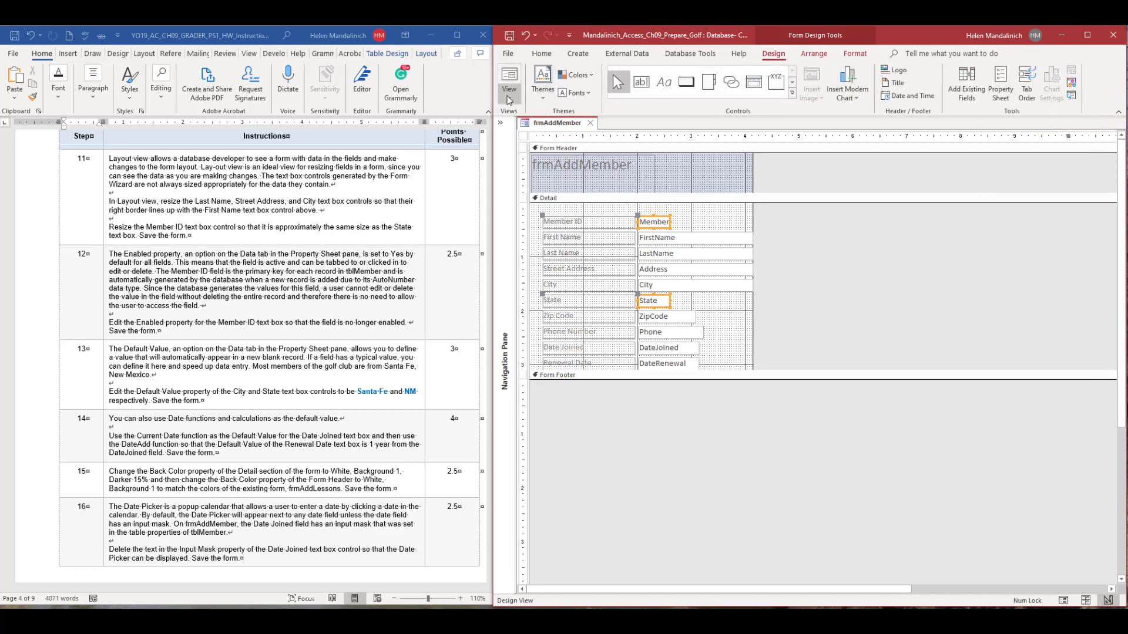
left_click(509, 88)
left_click(540, 175)
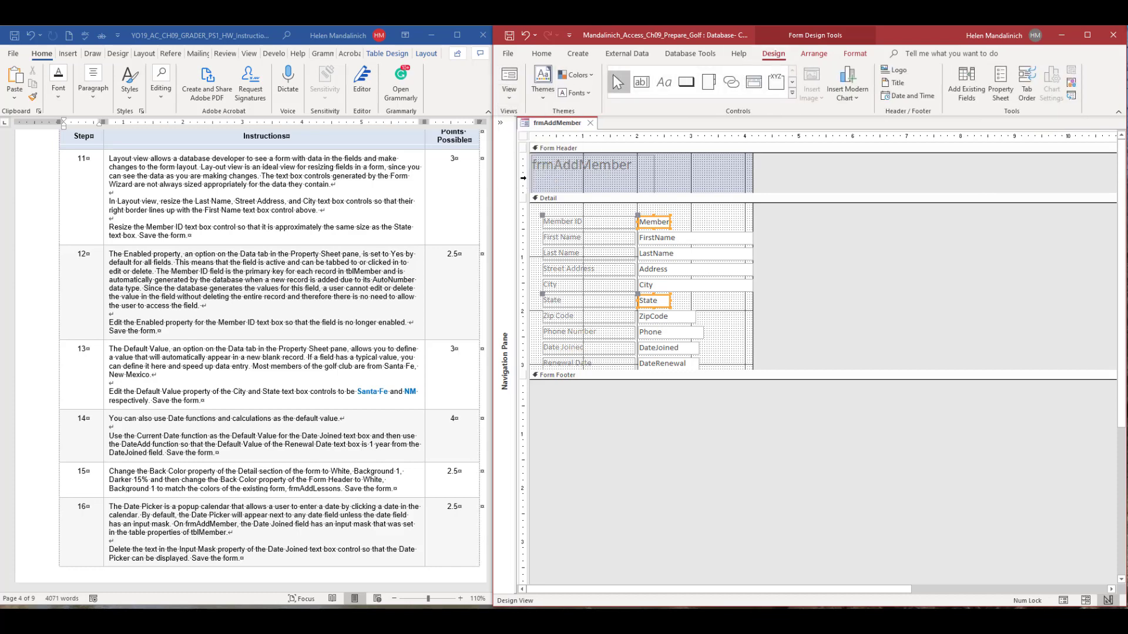
left_click(509, 82)
left_click(540, 150)
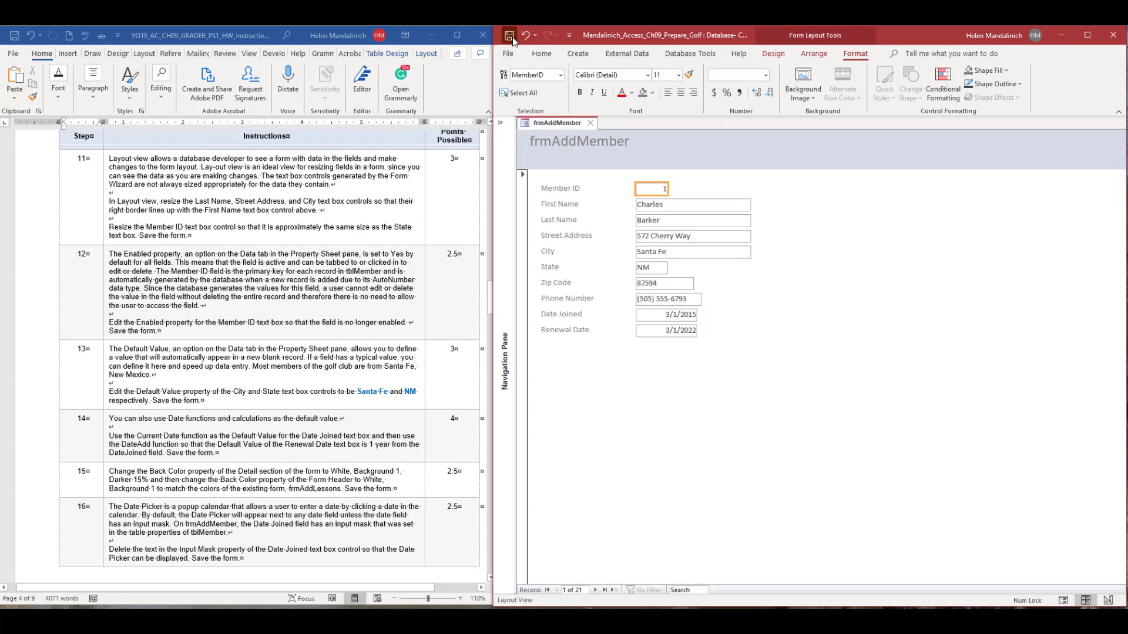
Switch to the Word instructions and highlight step number 11 in yellow to mark it as finished.
double_click(85, 159)
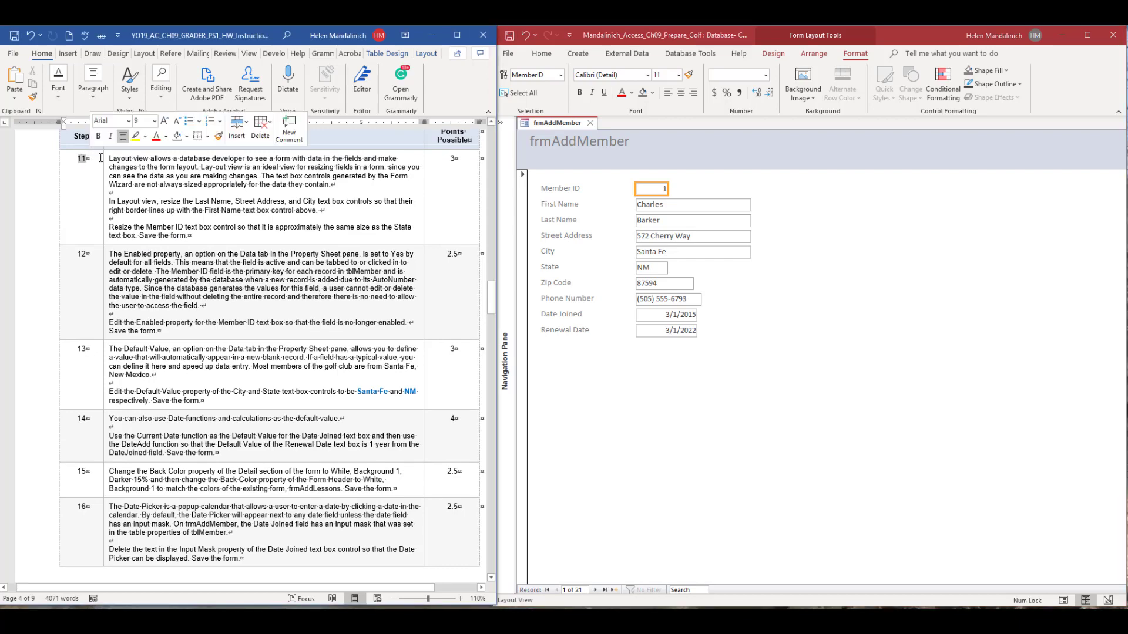
scroll(175, 309, "down", 2)
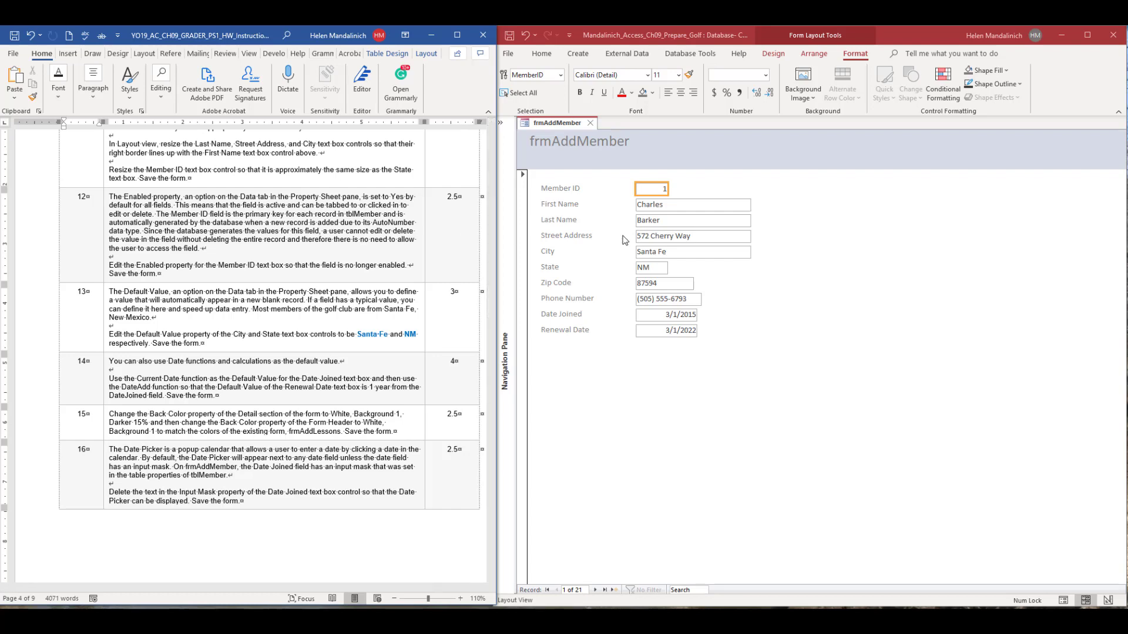
key("Tab")
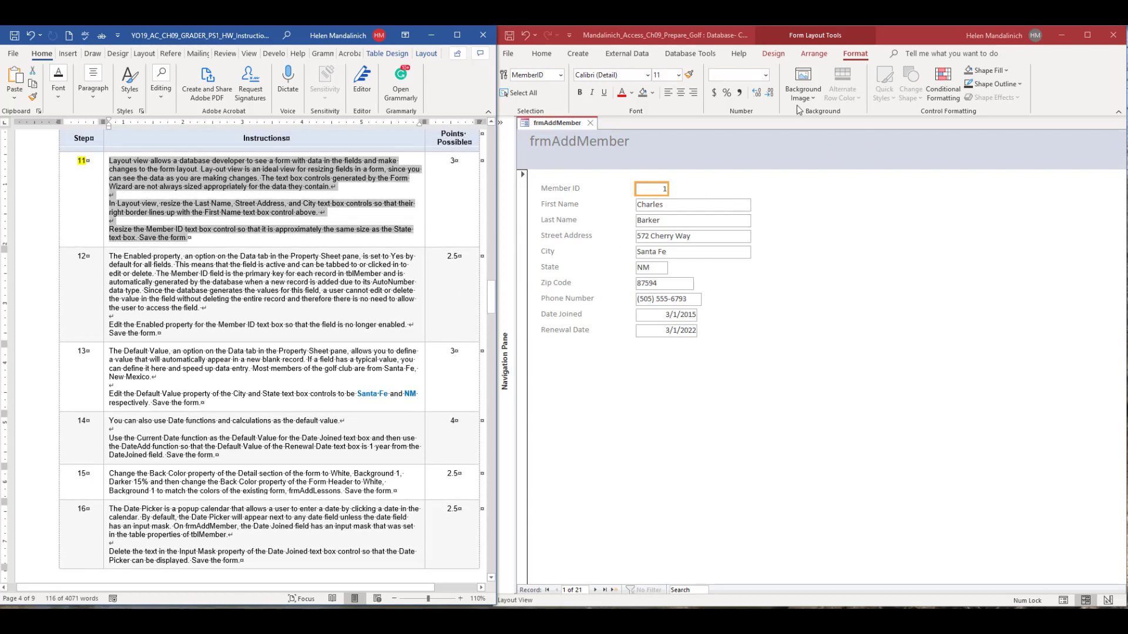
In Access, move through the frmAddMember fields in Form view, review instruction step 12, and place the cursor in the Member ID box.
left_click(774, 54)
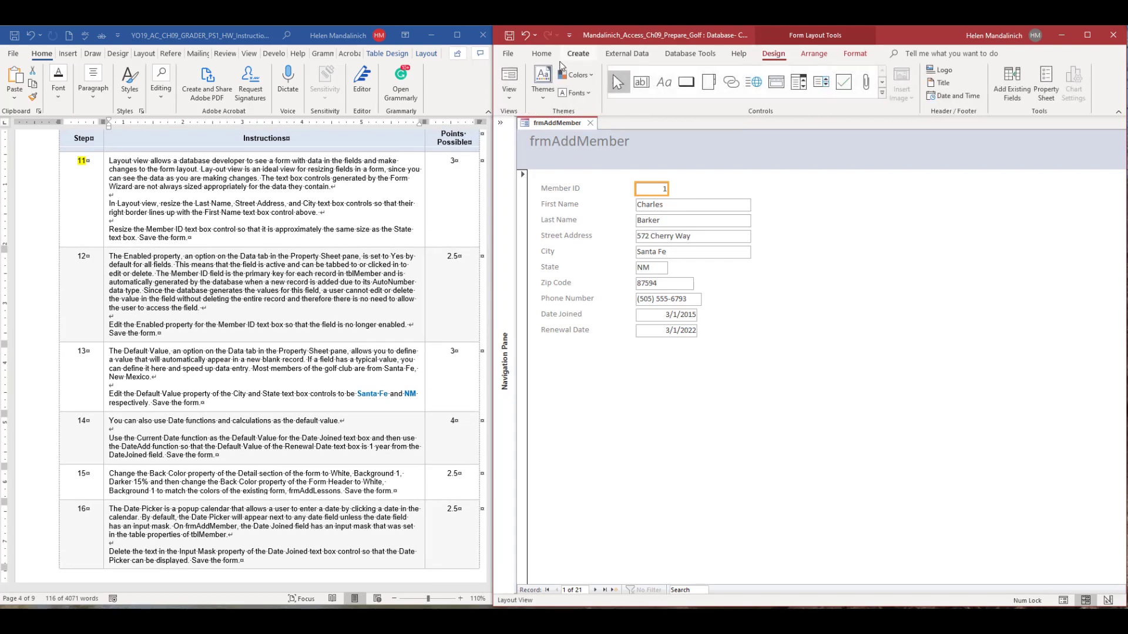
left_click(508, 79)
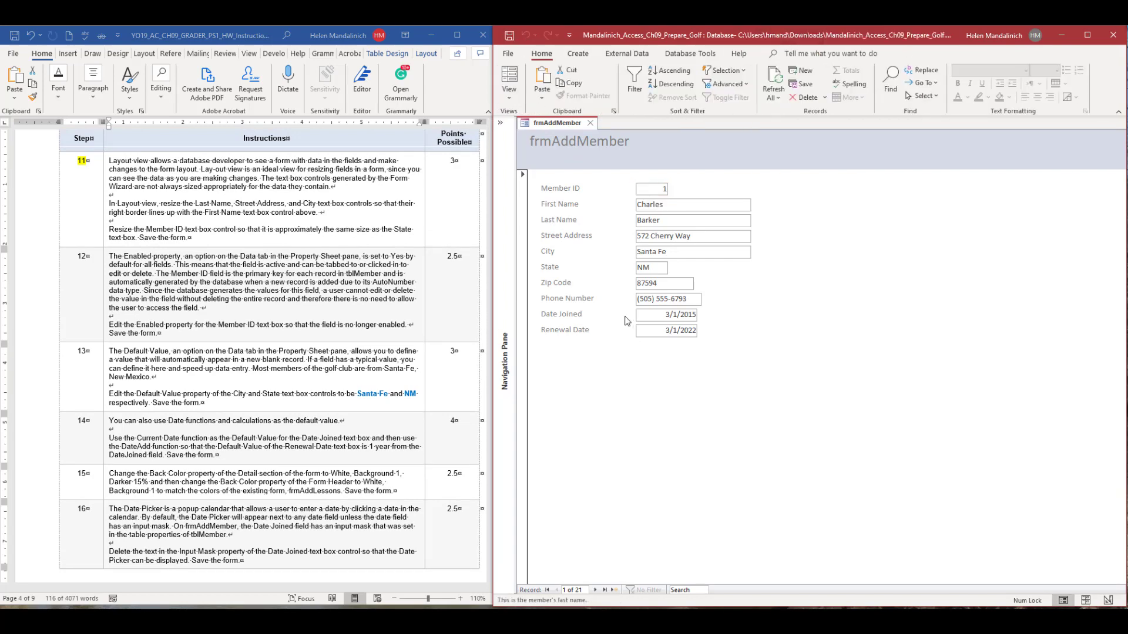
key("Tab")
key("Tab")
key("Tab")
key("Tab")
key("Tab")
key("Tab")
key("Tab")
scroll(419, 367, "down", 1)
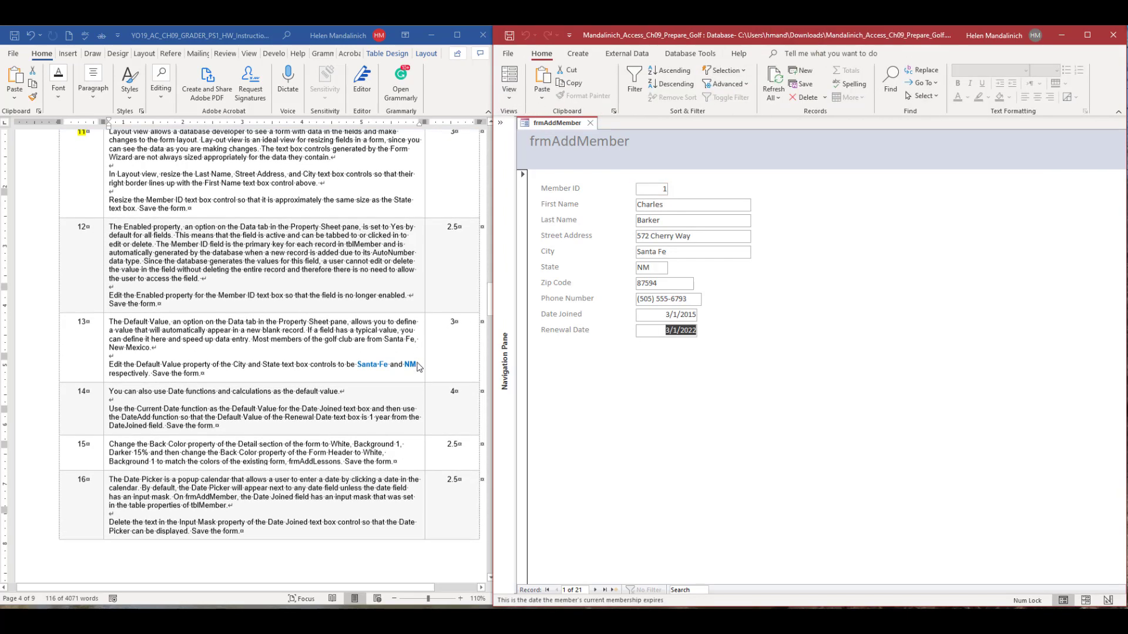
scroll(419, 367, "down", 1)
scroll(184, 174, "up", 3)
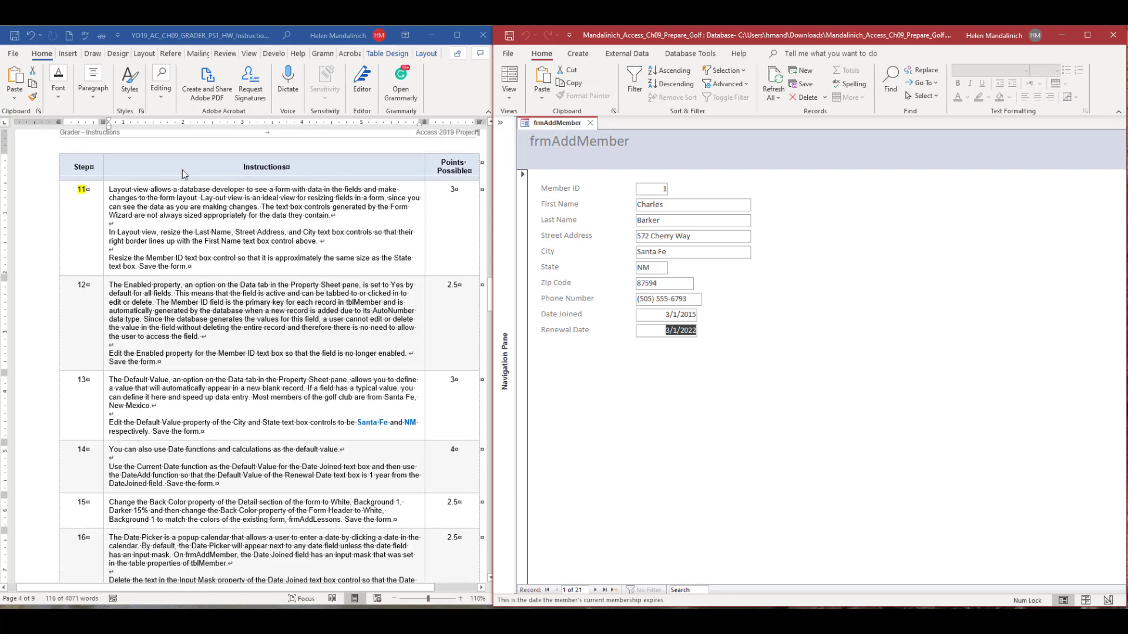
scroll(181, 320, "down", 1)
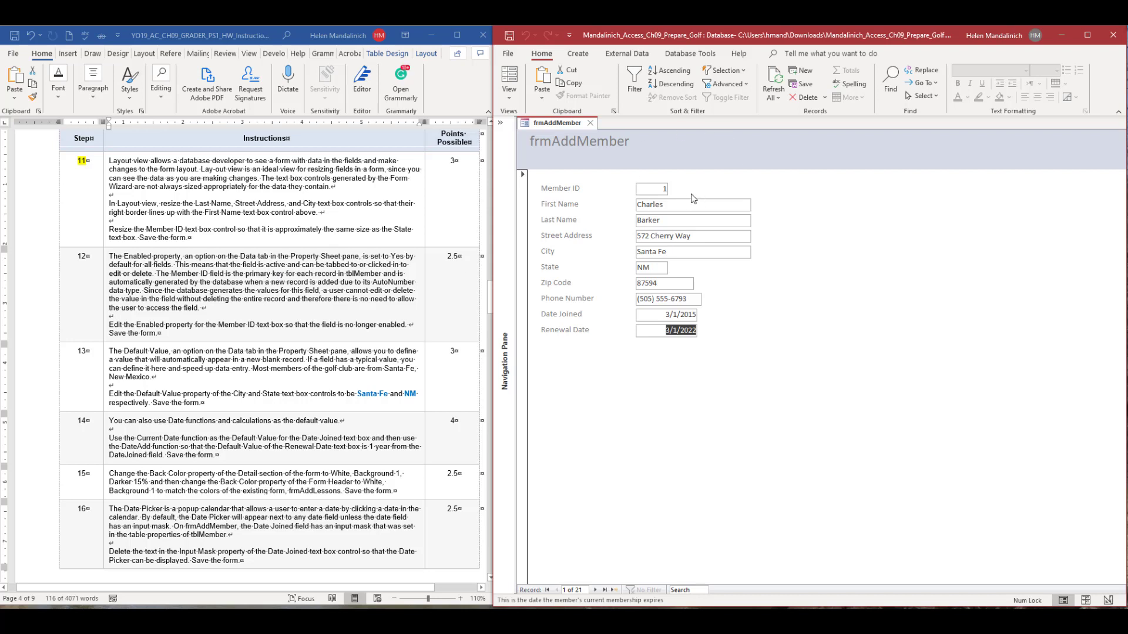
left_click(645, 192)
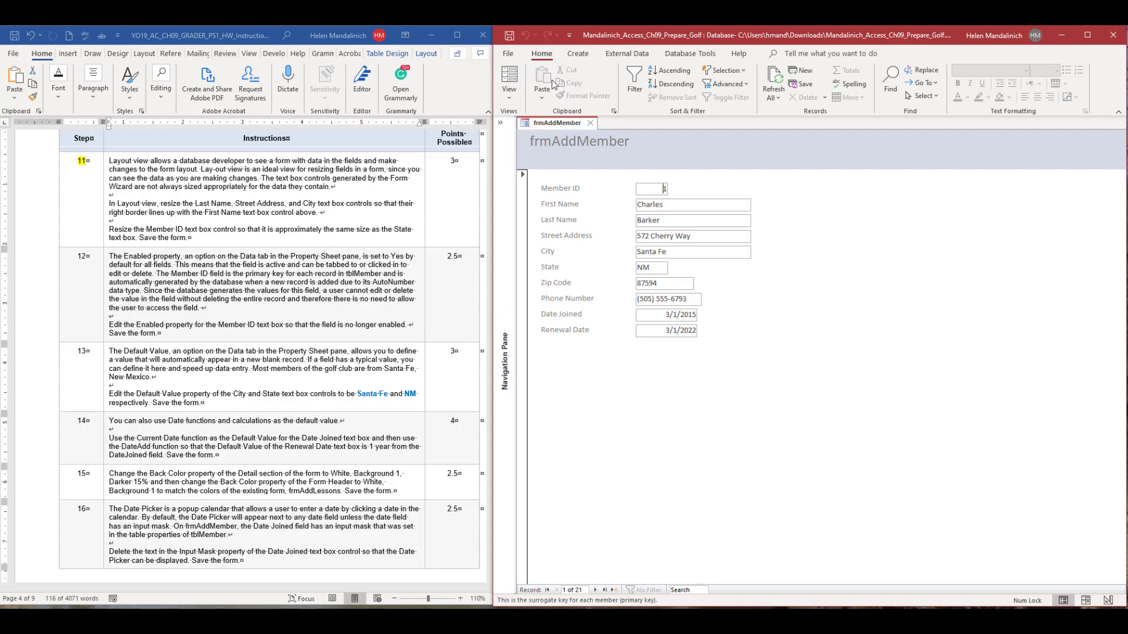
In Layout view, show the property sheet and set the Member ID text box's Enabled property to No.
left_click(511, 96)
left_click(525, 175)
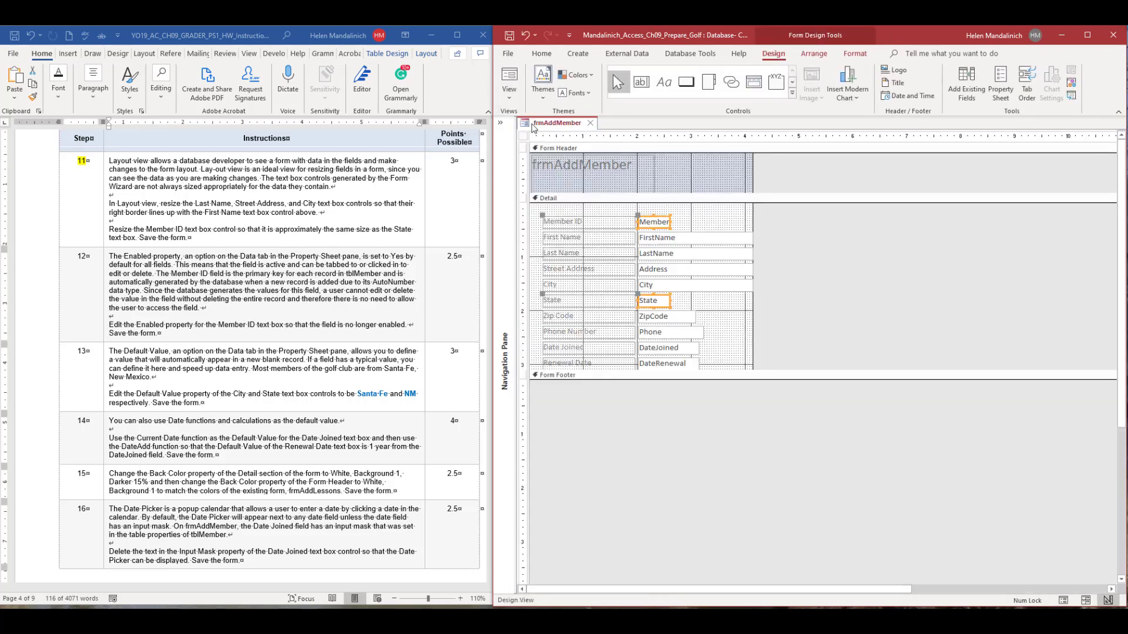
left_click(506, 98)
left_click(525, 146)
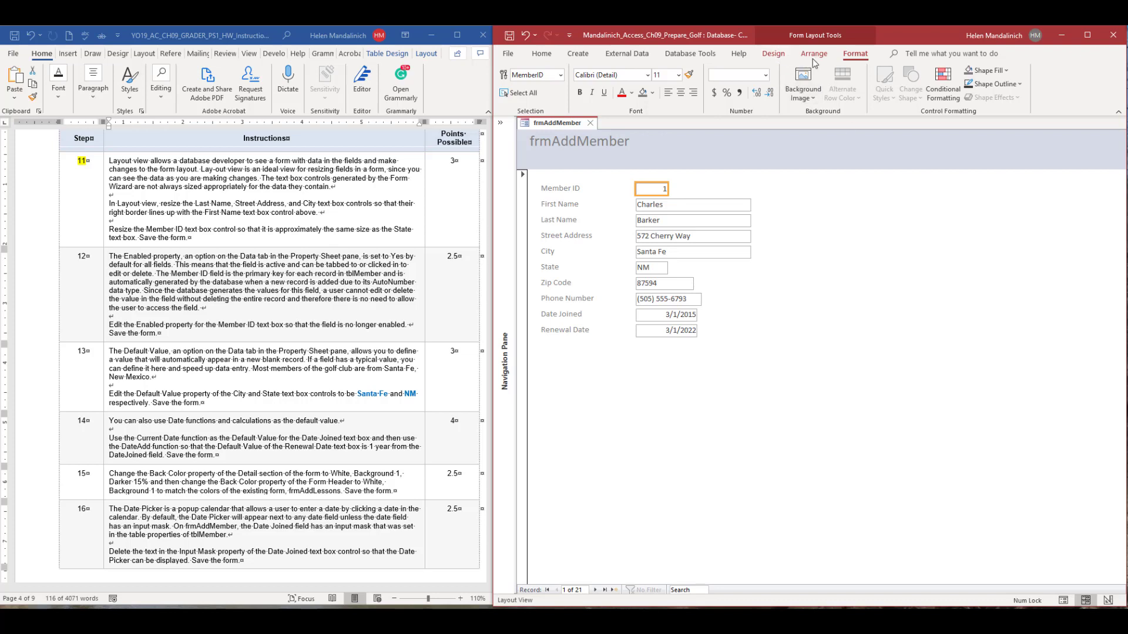
left_click(773, 54)
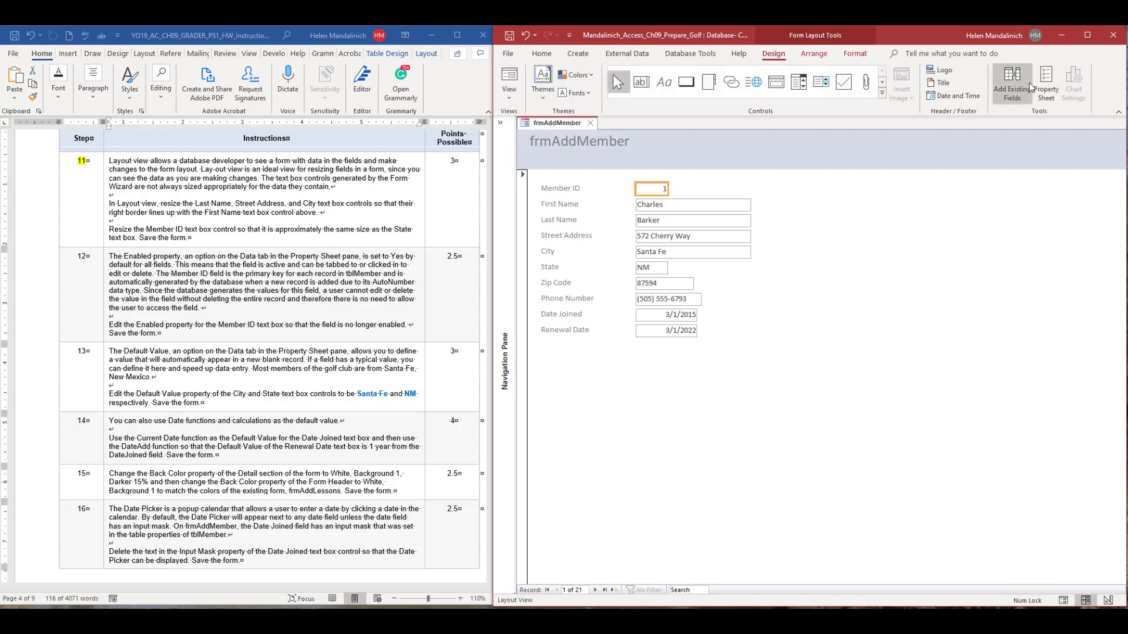
left_click(1042, 91)
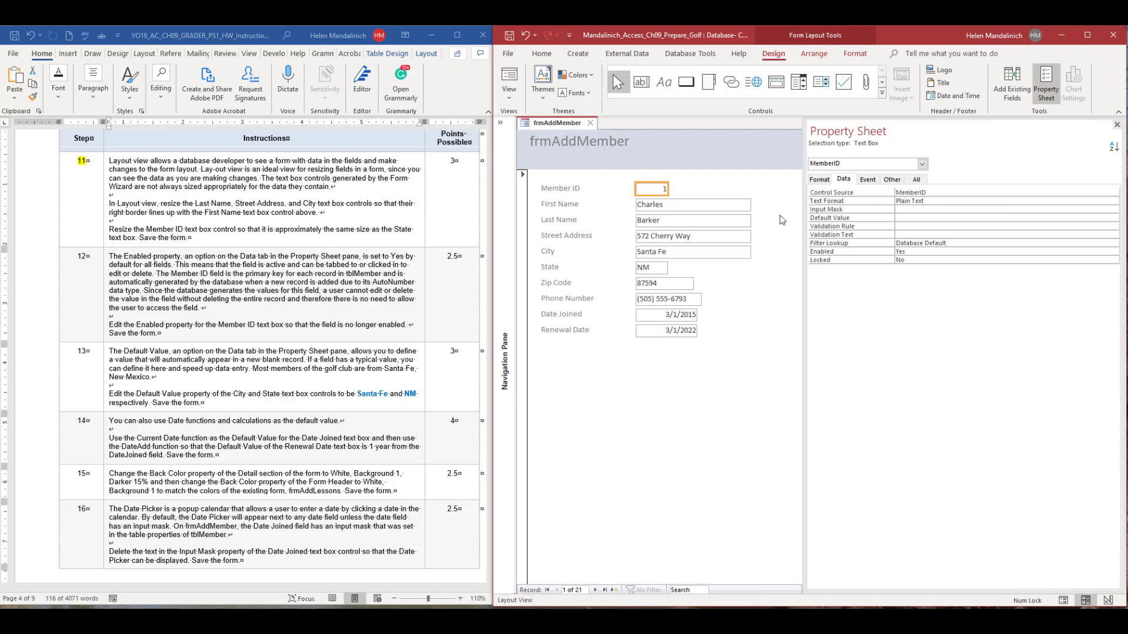
double_click(903, 251)
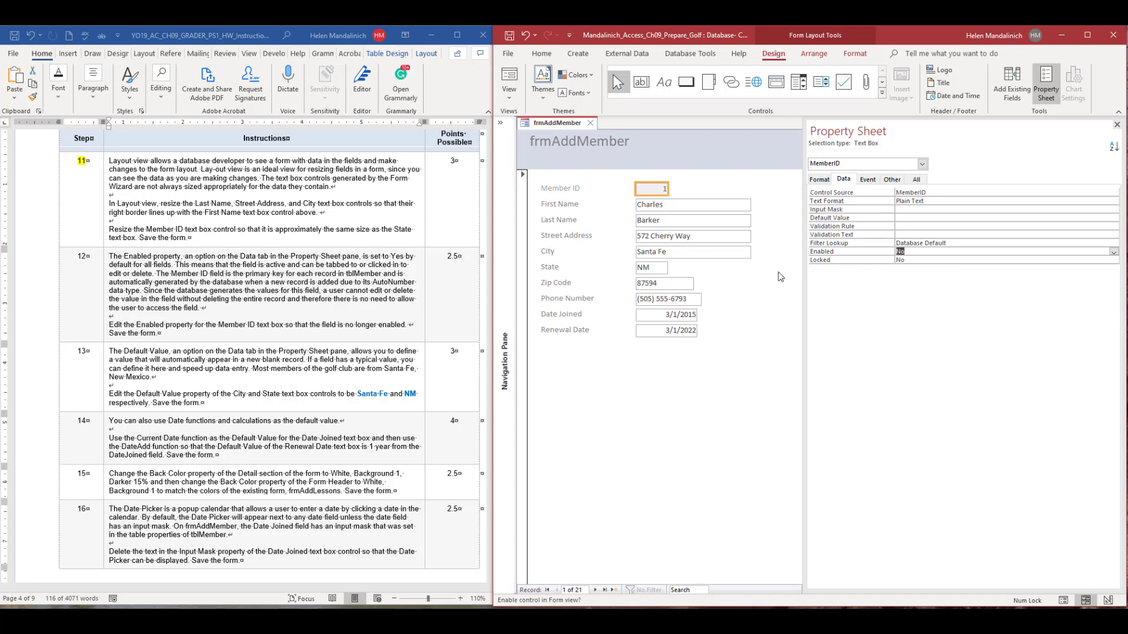
left_click(699, 238)
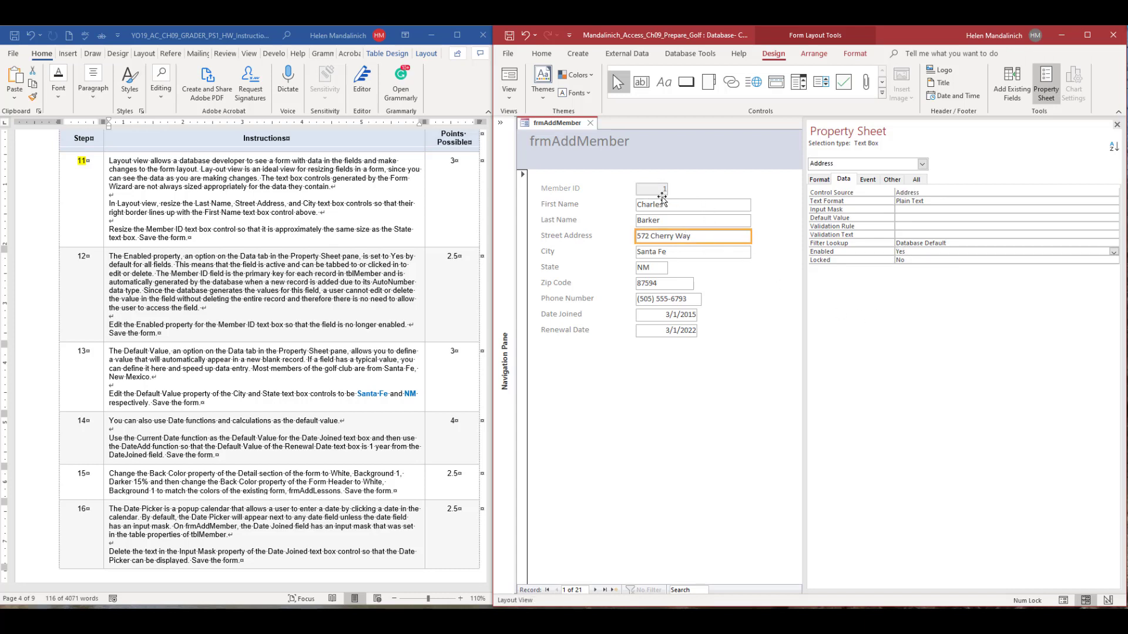
Test in Form view whether moving through the fields into the second record skips Member ID, and return to Layout view.
left_click(512, 96)
left_click(527, 121)
key("Tab")
key("Tab")
key("Tab")
key("Tab")
key("Tab")
key("Tab")
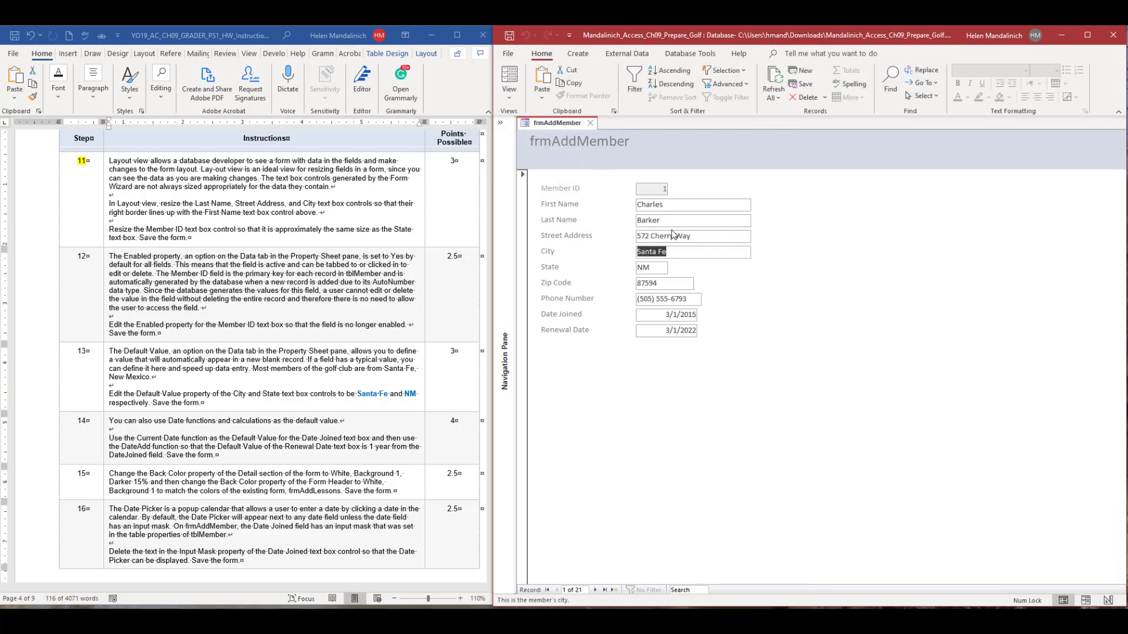
key("Tab")
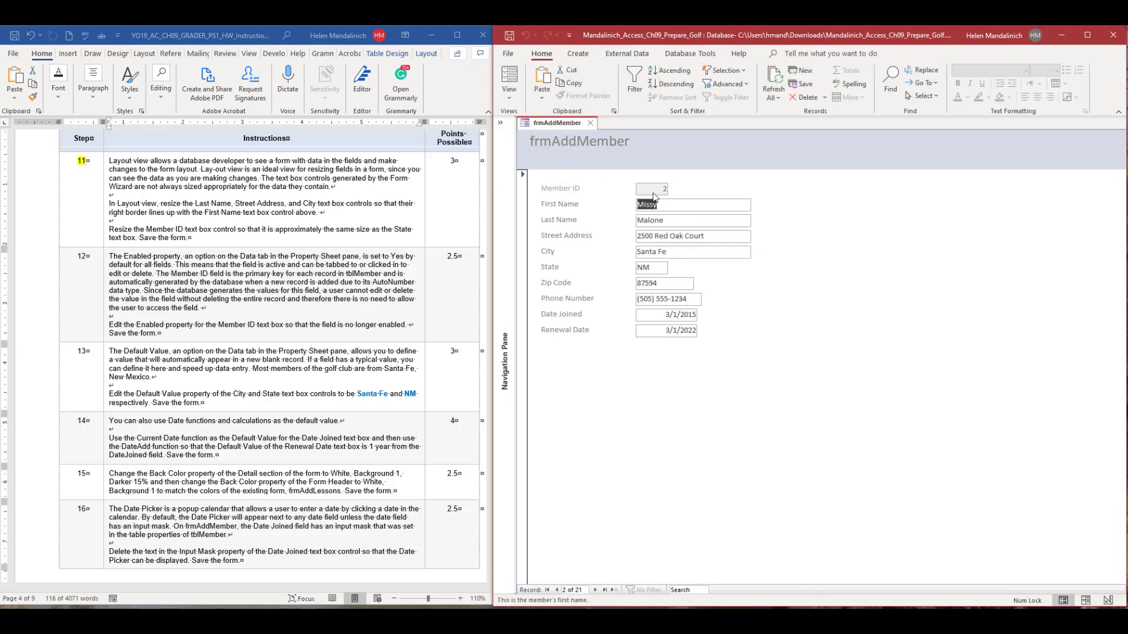
left_click(508, 88)
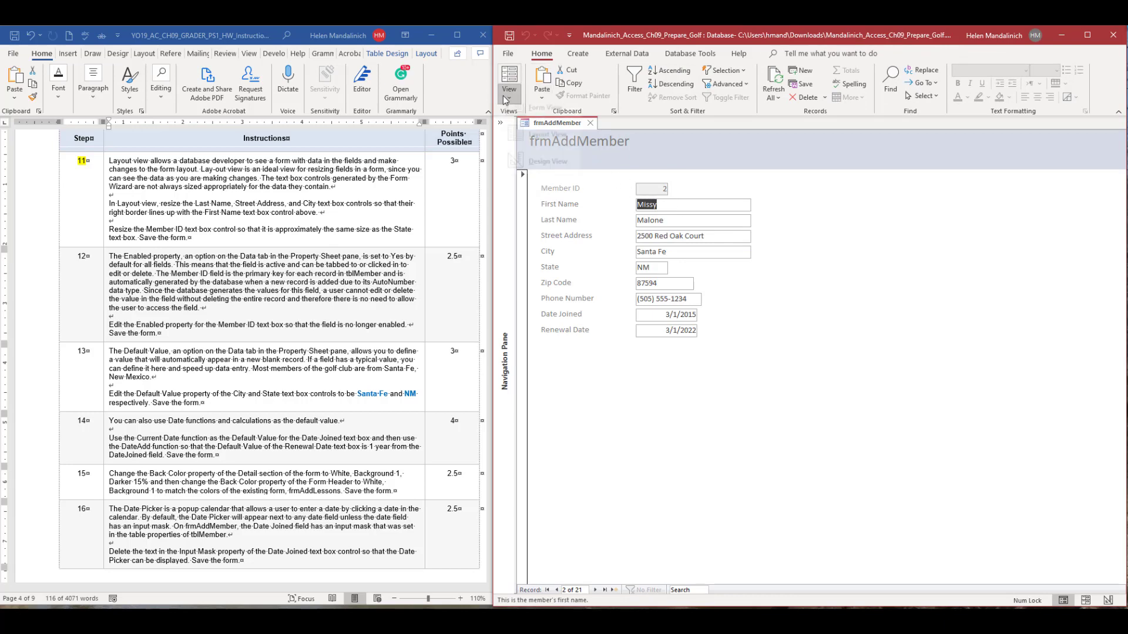
left_click(533, 150)
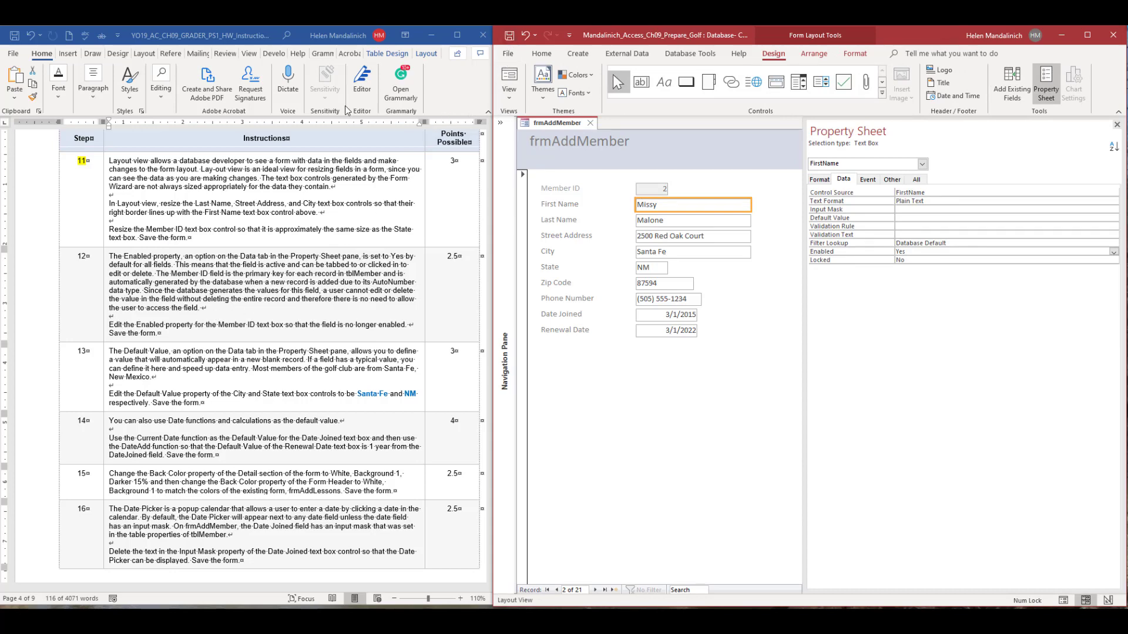
Switch to the Word instructions and highlight step number 12 in yellow to mark it as finished.
double_click(83, 256)
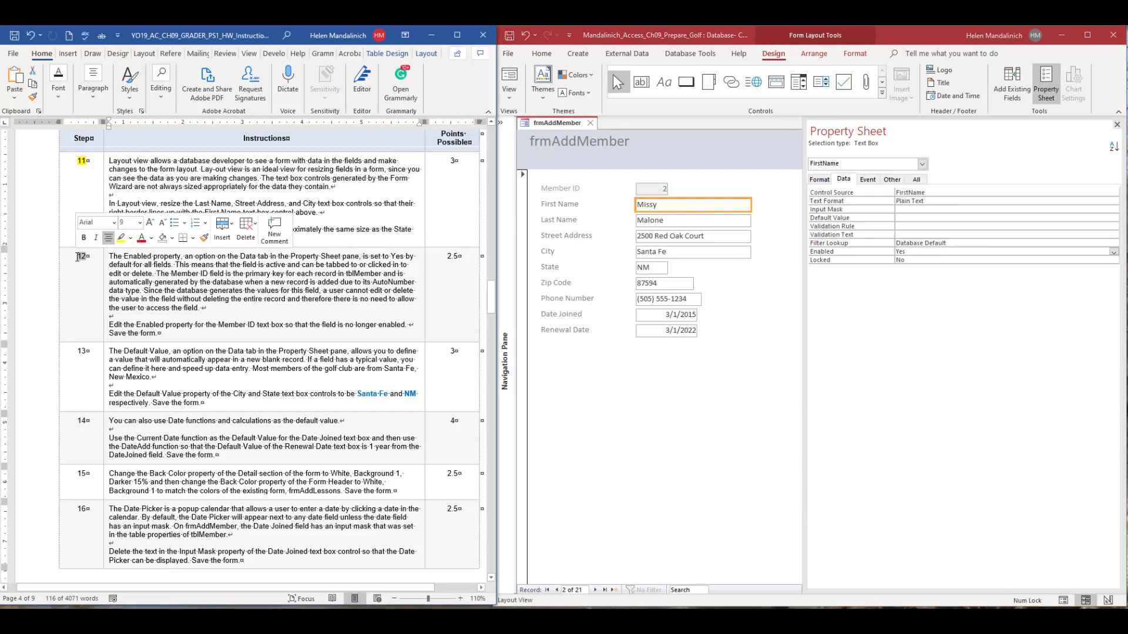
scroll(212, 230, "down", 5)
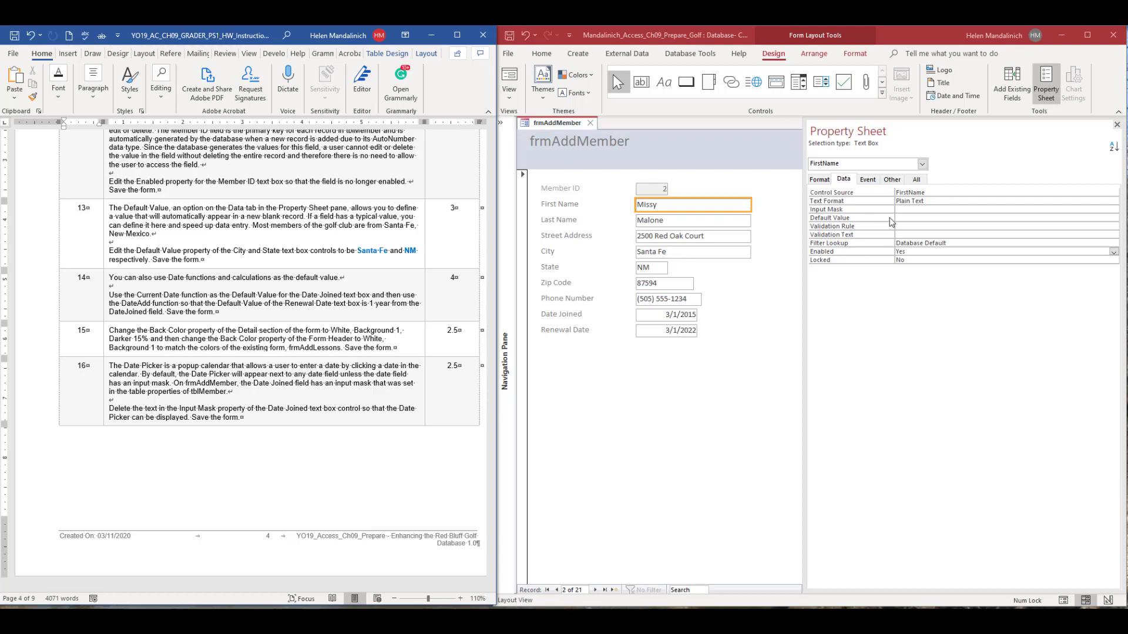
In Access, set the Default Value property of frmAddMember's City text box to "Santa Fe".
left_click(705, 255)
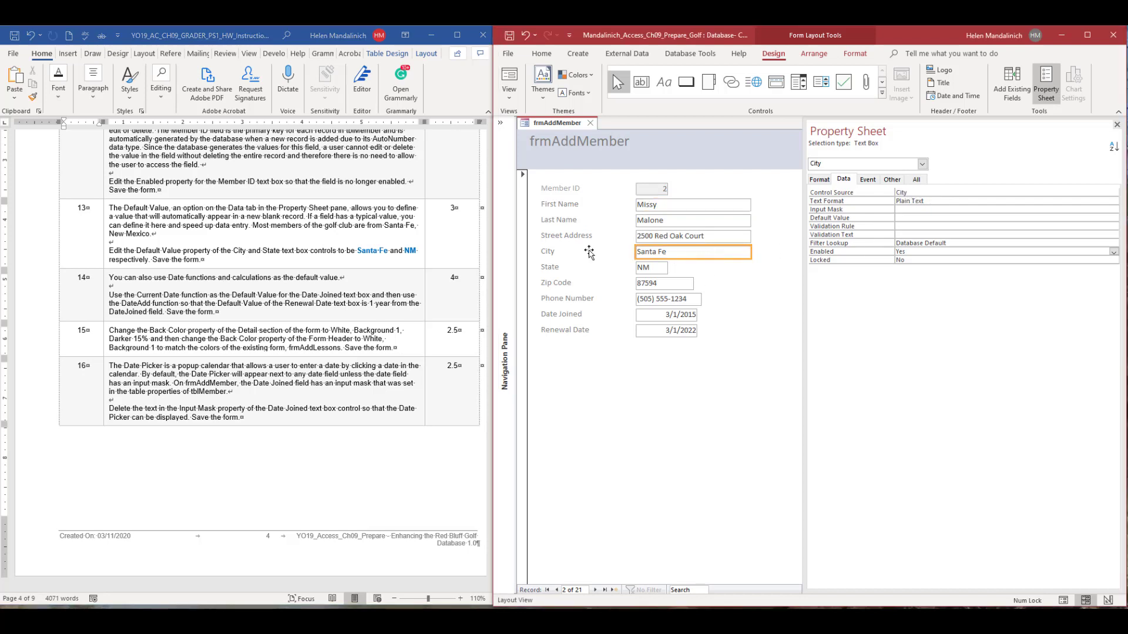
left_click(893, 218)
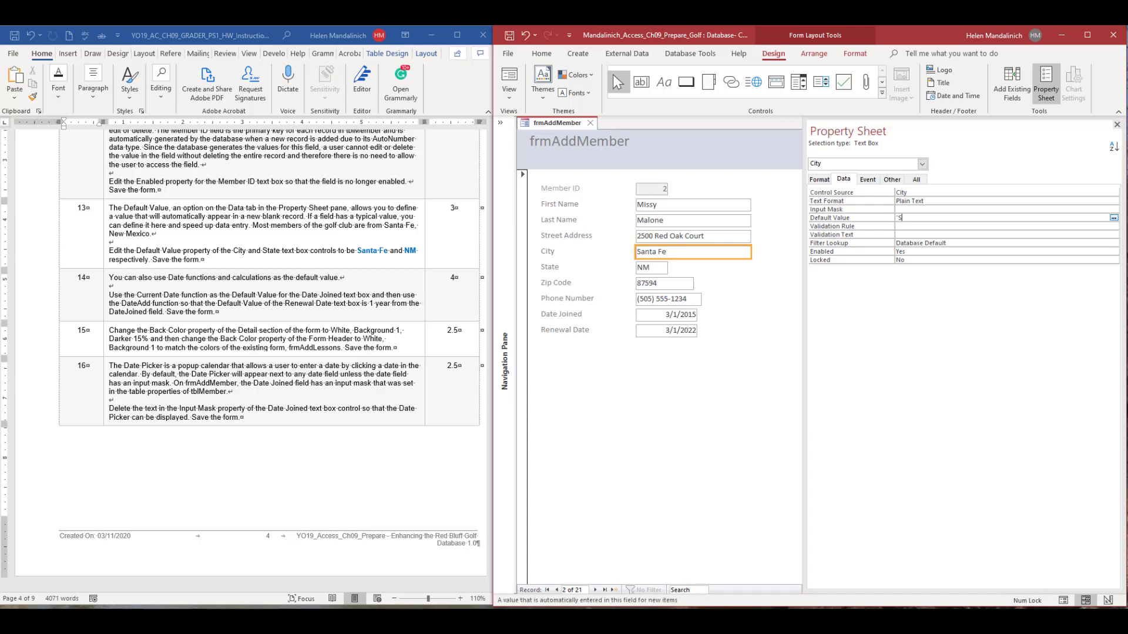
type("ta Fe")
Set the State text box's Default Value property to "NM" and check the default values of City and State.
left_click(652, 269)
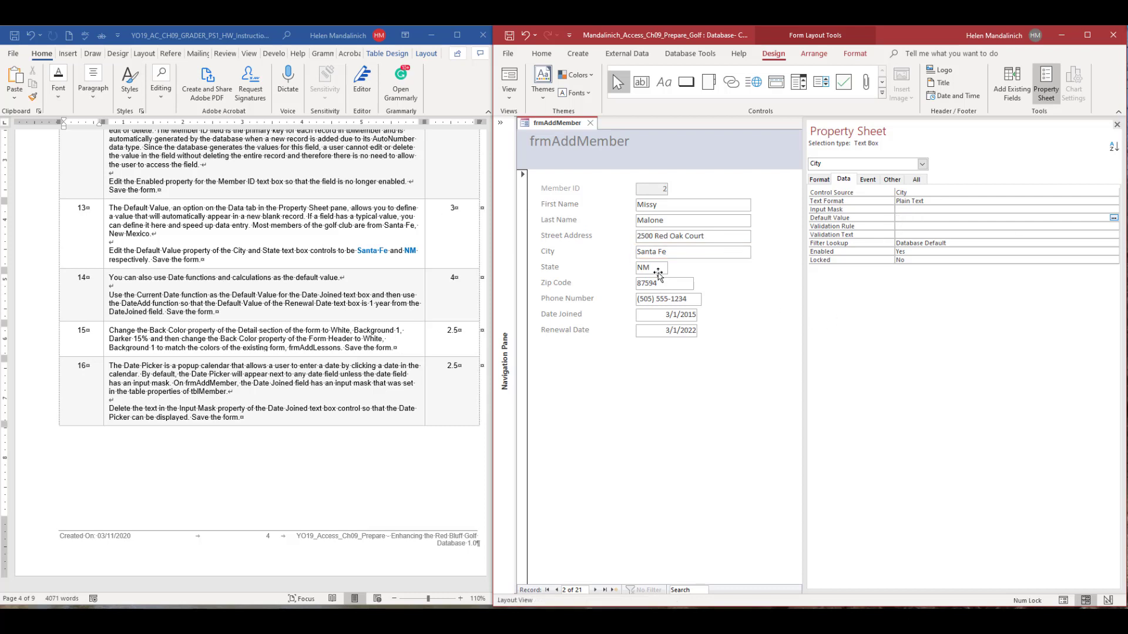
left_click(928, 211)
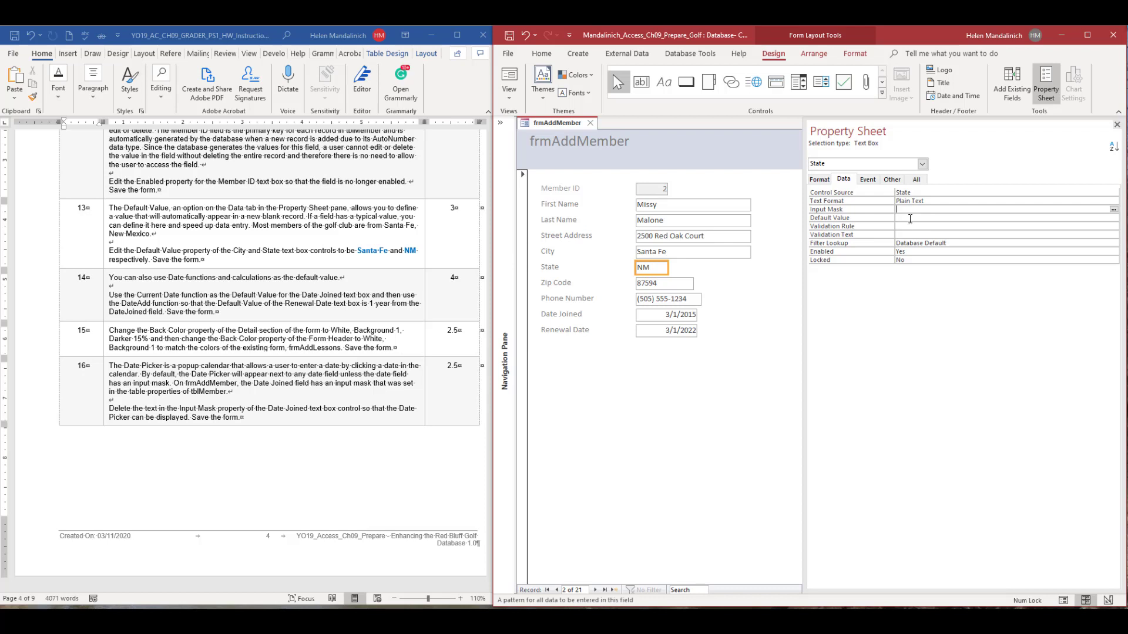
left_click(910, 219)
type("NM")
key("Return")
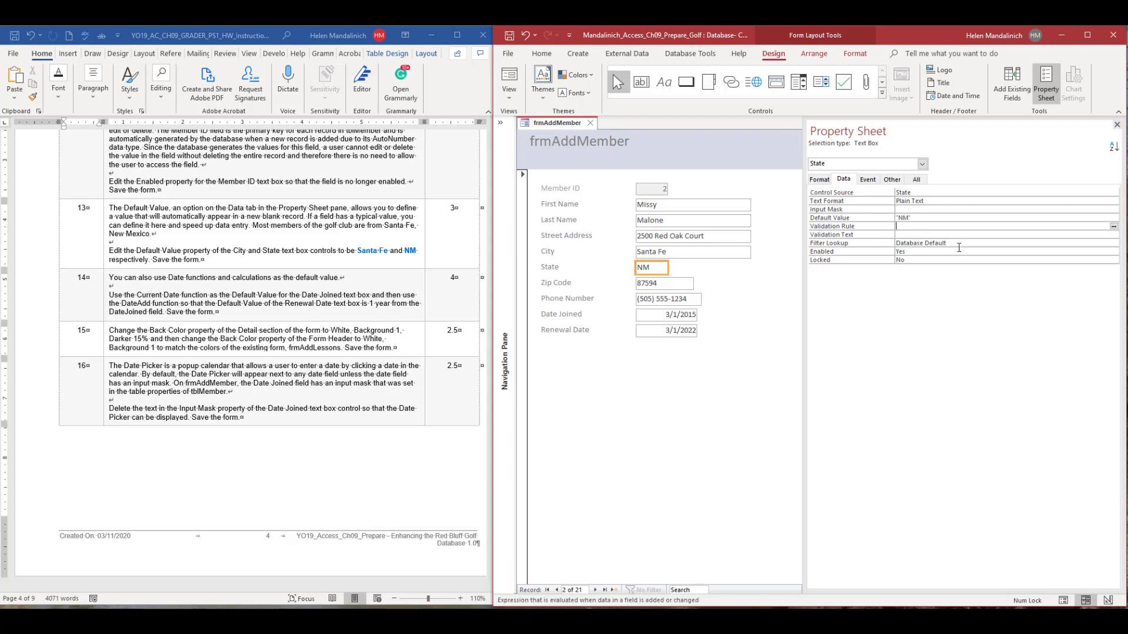
left_click(681, 256)
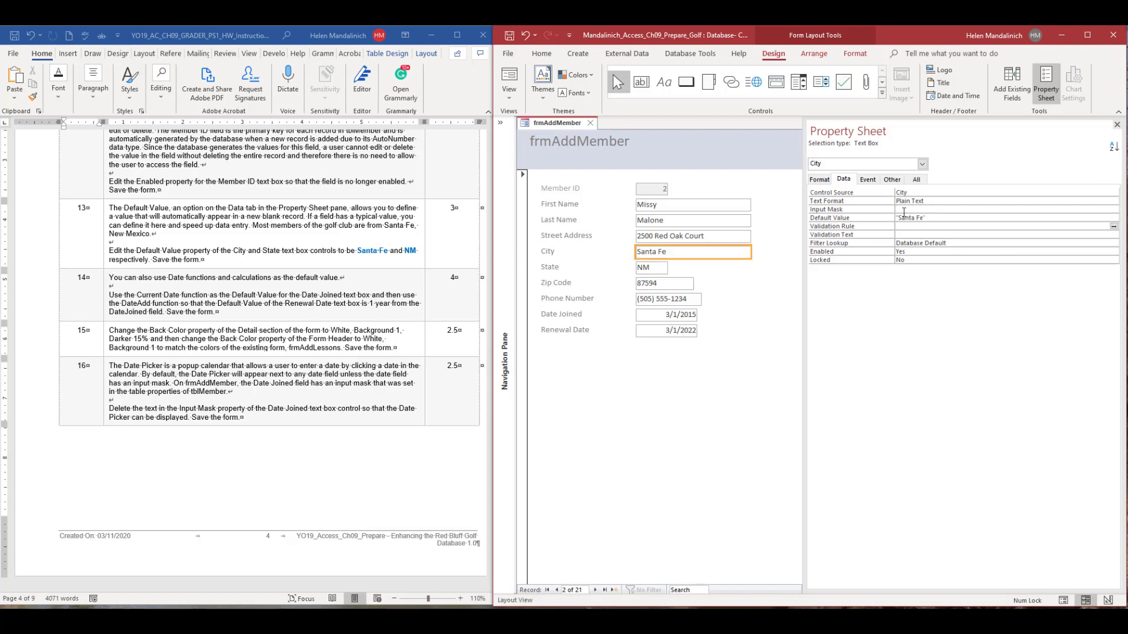
left_click(658, 266)
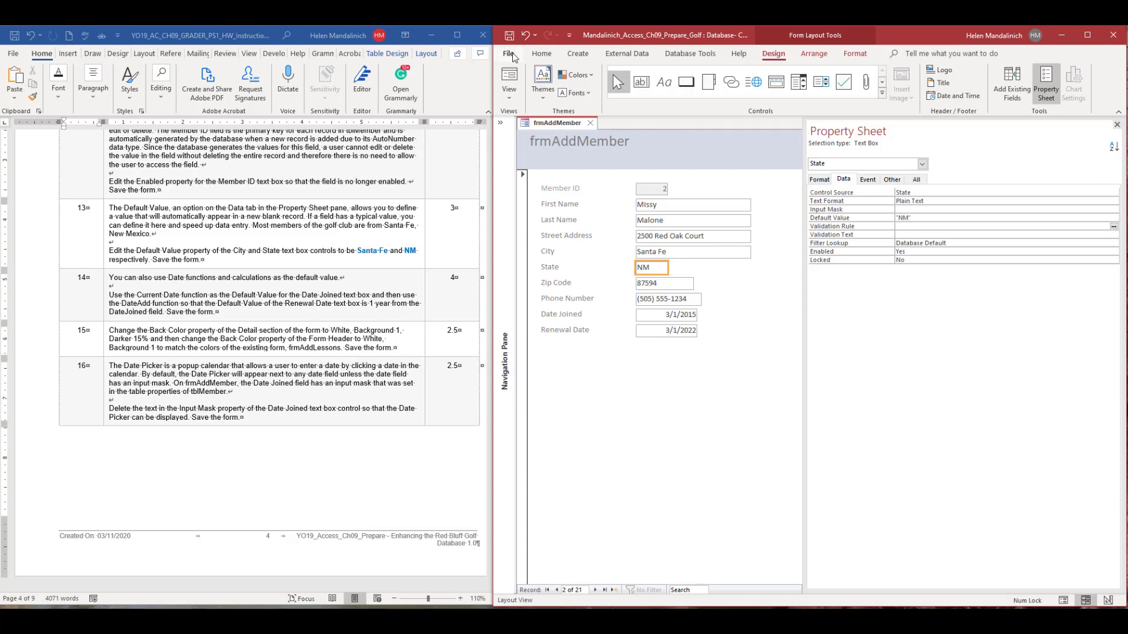
Switch to the Word instructions, highlight step number 13 in yellow and bring step 14 into view.
left_click(94, 210)
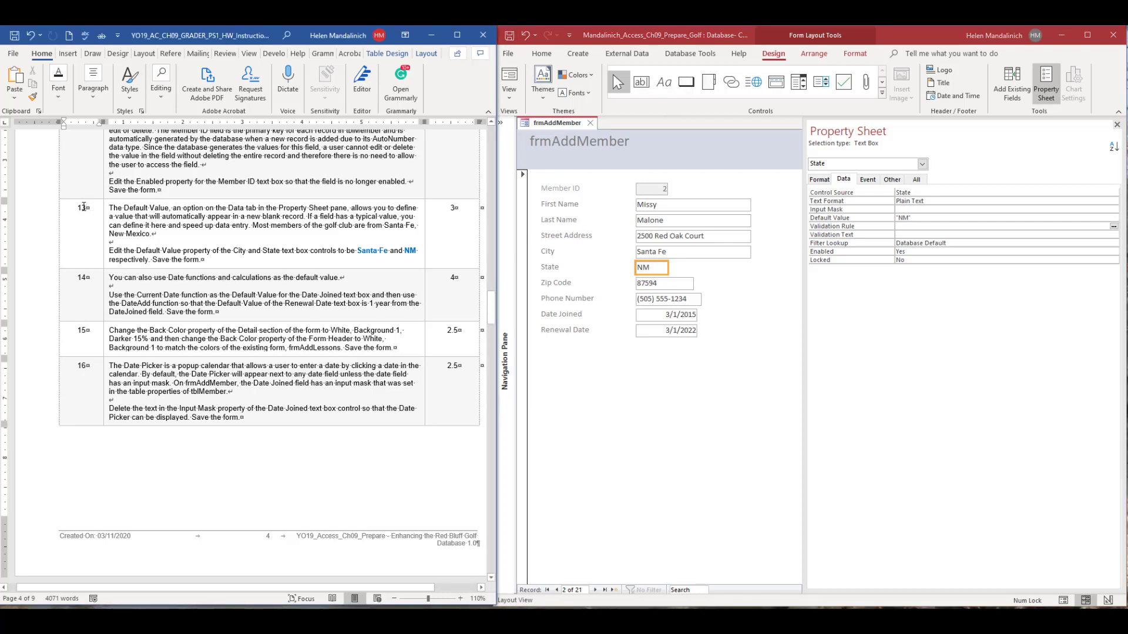
double_click(83, 208)
left_click(119, 187)
scroll(191, 243, "down", 2)
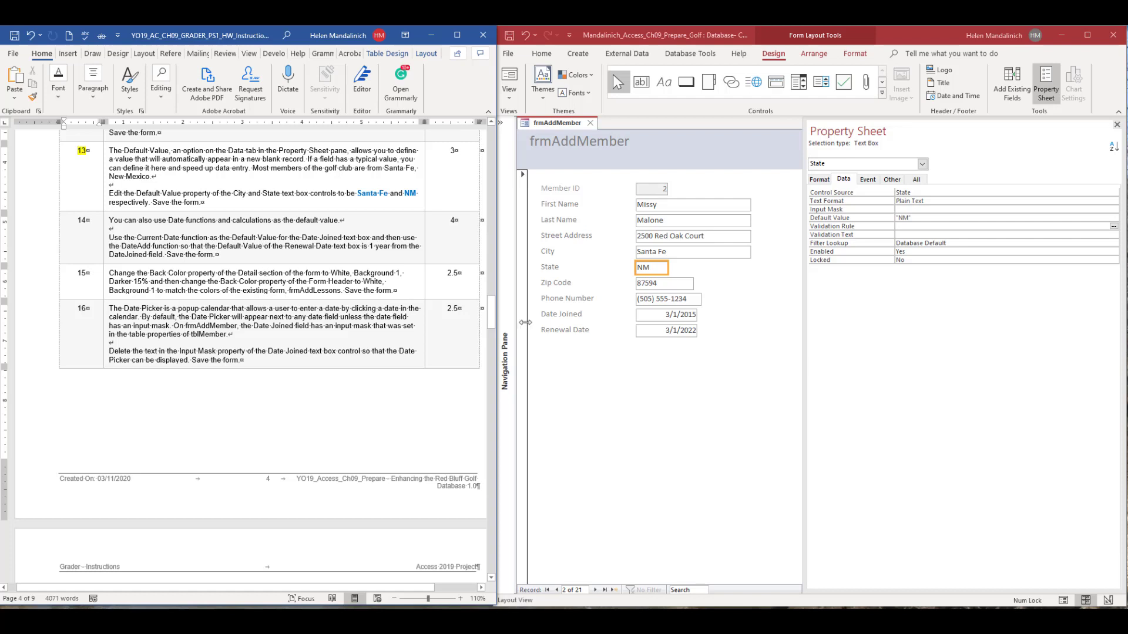
In Access, open the Renewal Date text box's Default Value in the Zoom dialog and set its font size to 16.
left_click(650, 332)
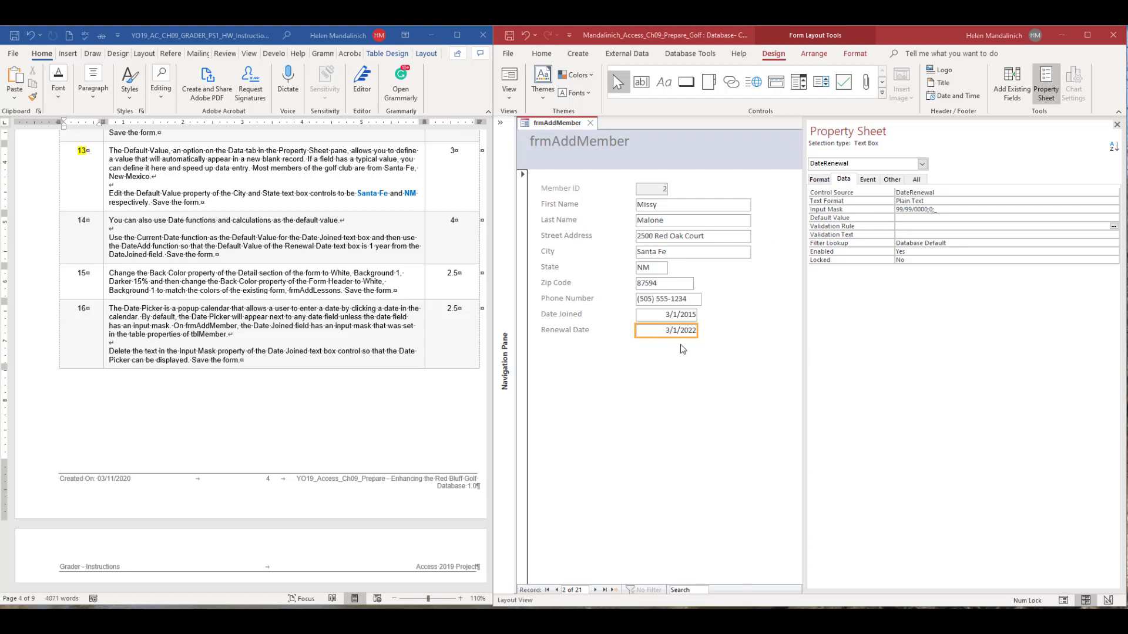
left_click(936, 217)
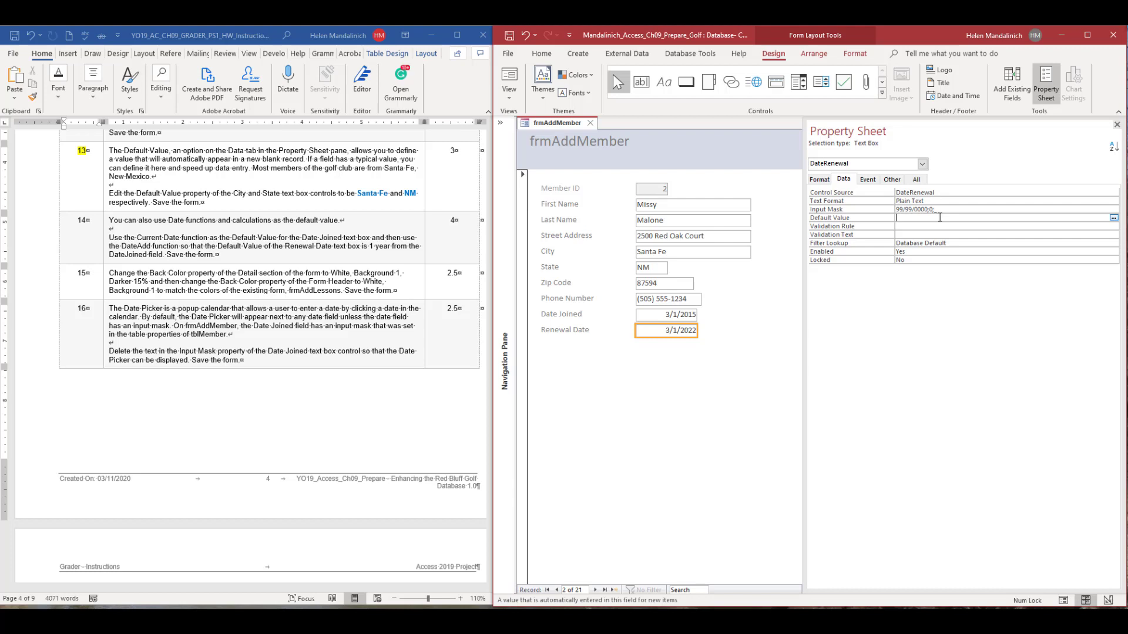
right_click(937, 217)
left_click(964, 237)
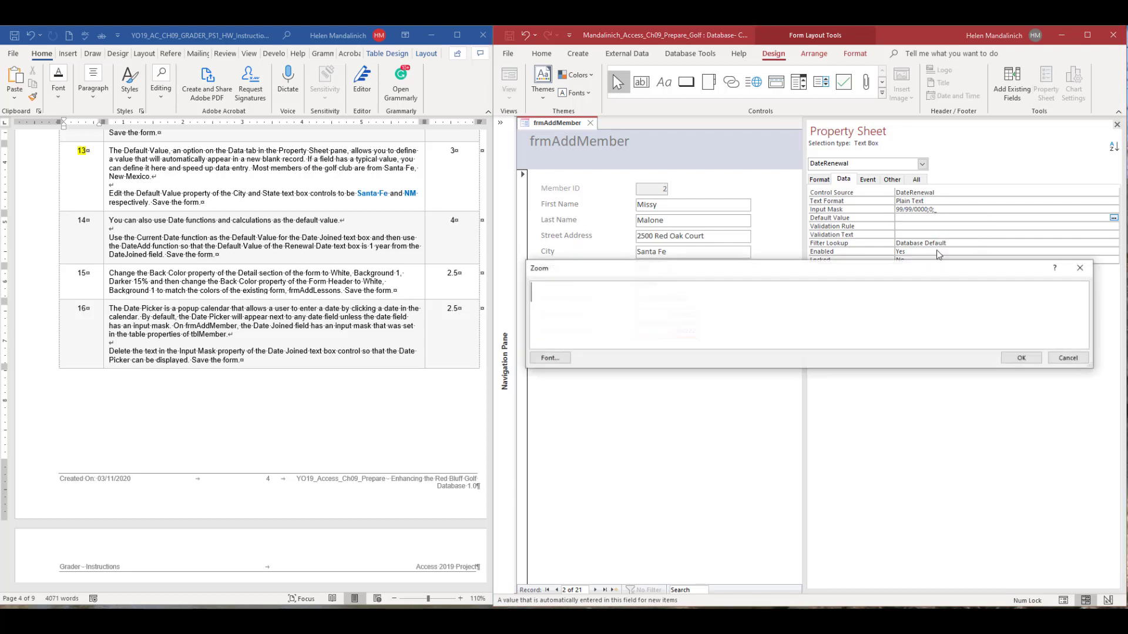
left_click(545, 360)
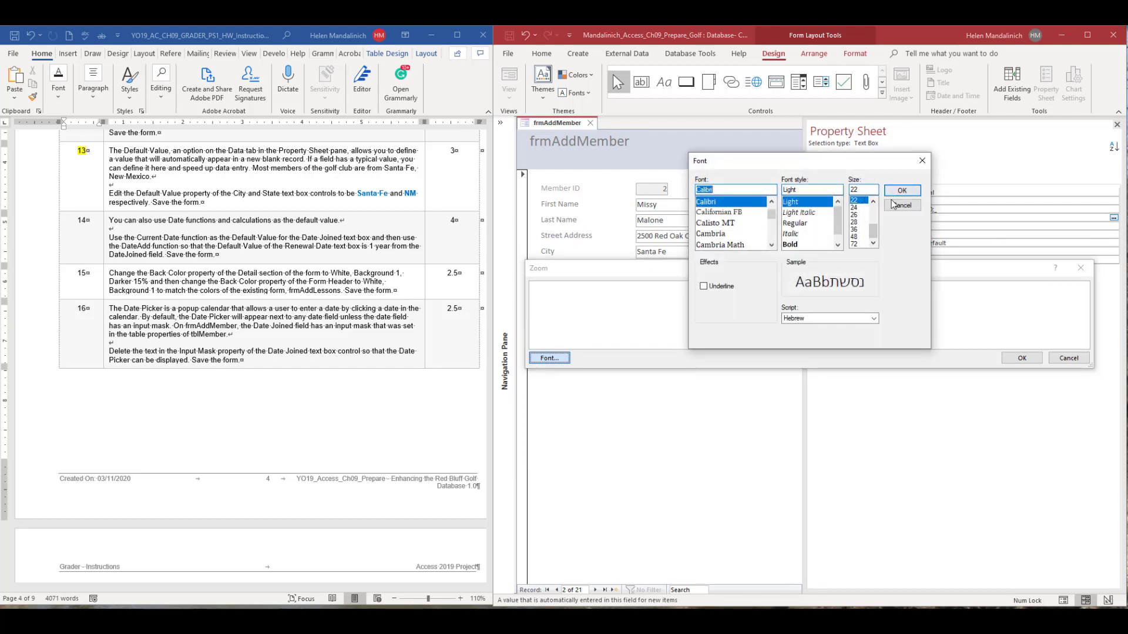
scroll(863, 205, "up", 1)
left_click(861, 207)
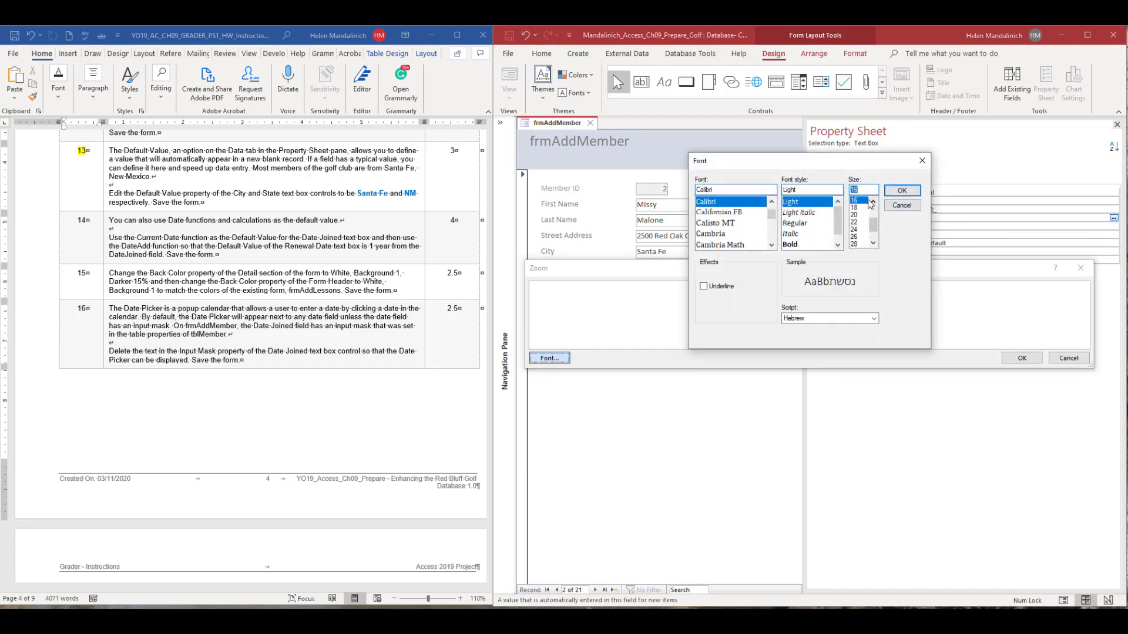
left_click(899, 191)
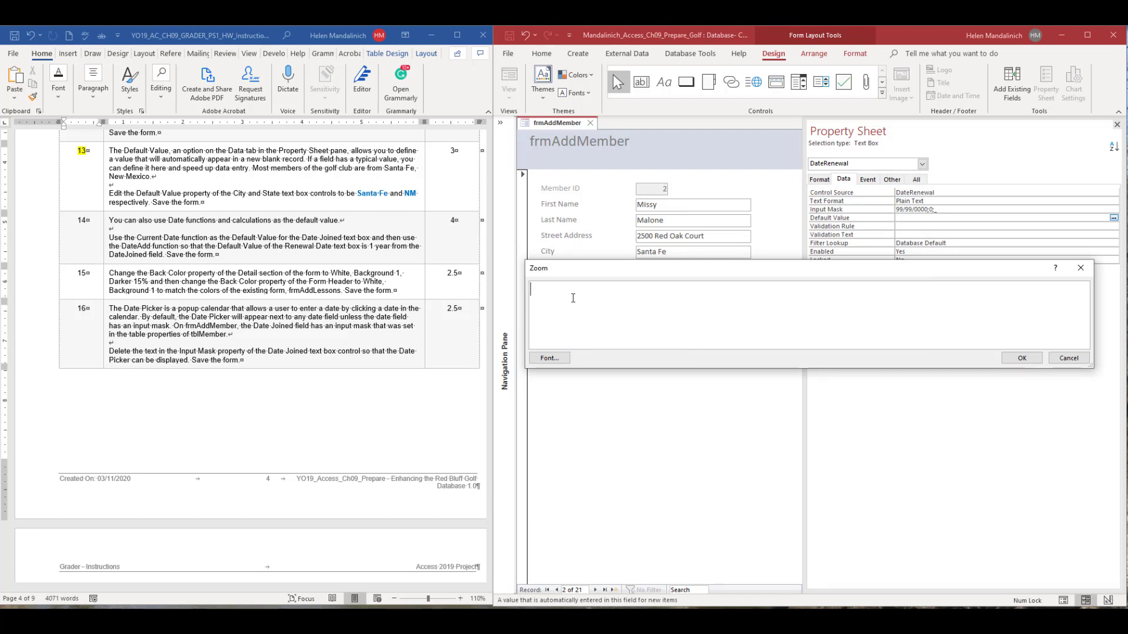
Enter =DateAdd("yyyy",1,[DateJoined]) as the Default Value of the Renewal Date text box and confirm it.
type("=DateAdd(\"yyyy")
type(",1,")
type("[DateJoined")
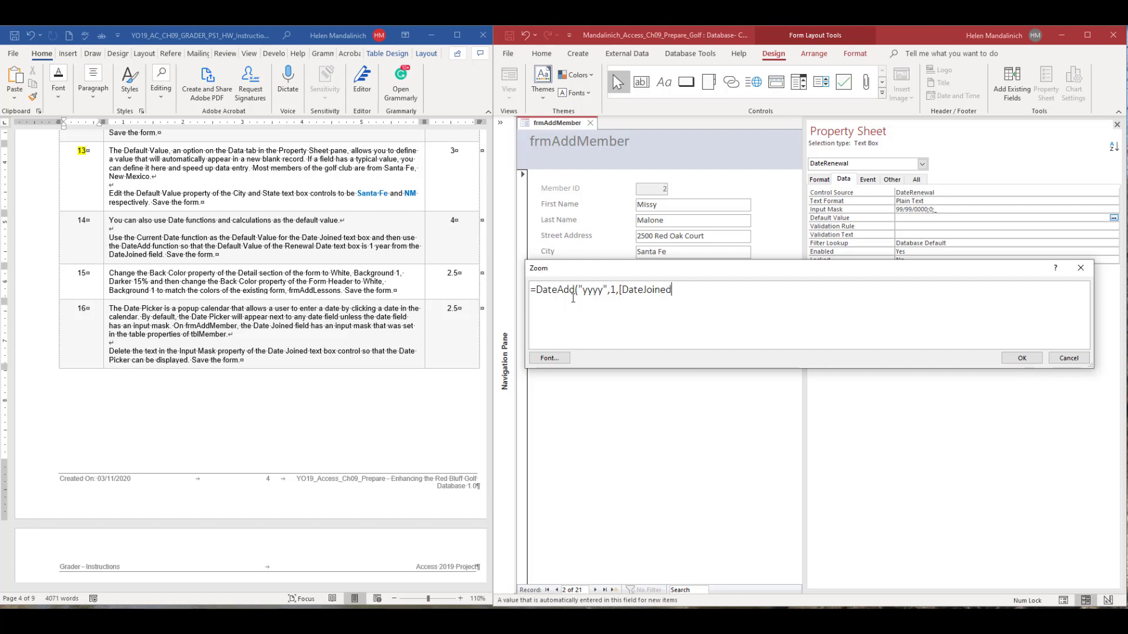
type("])")
left_click(1022, 358)
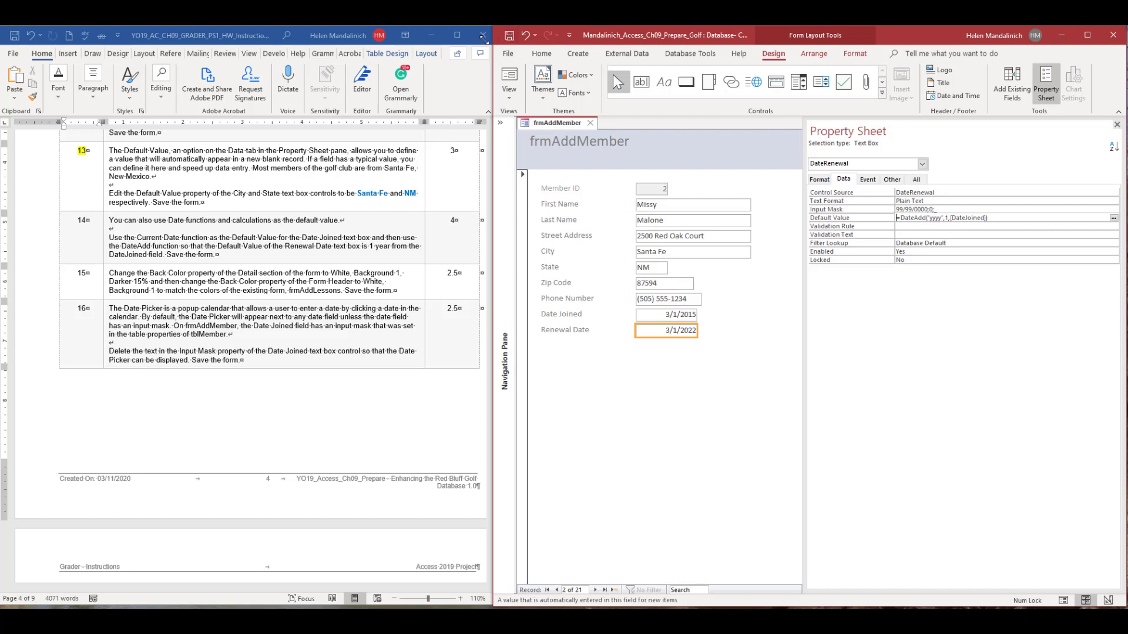
Switch to the Word instructions, highlight step number 14 in yellow and bring step 15 into view.
left_click(89, 221)
double_click(84, 220)
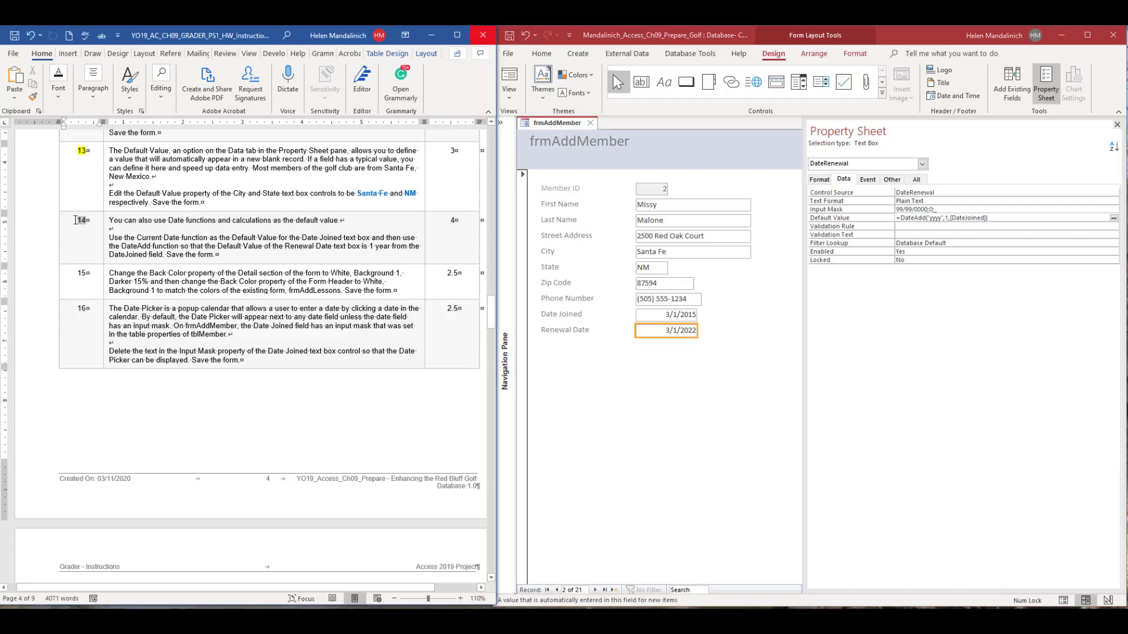
left_click(120, 204)
scroll(211, 334, "down", 2)
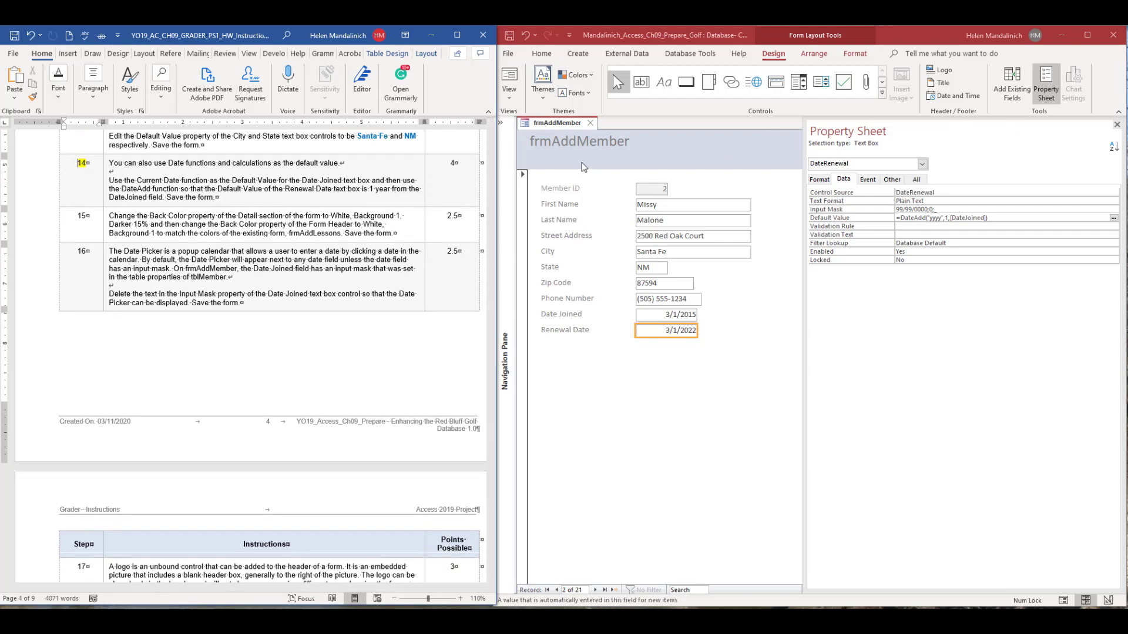
In Access, set the Back Color of frmAddMember's Detail section to White, Background 1, Darker 15%.
left_click(591, 175)
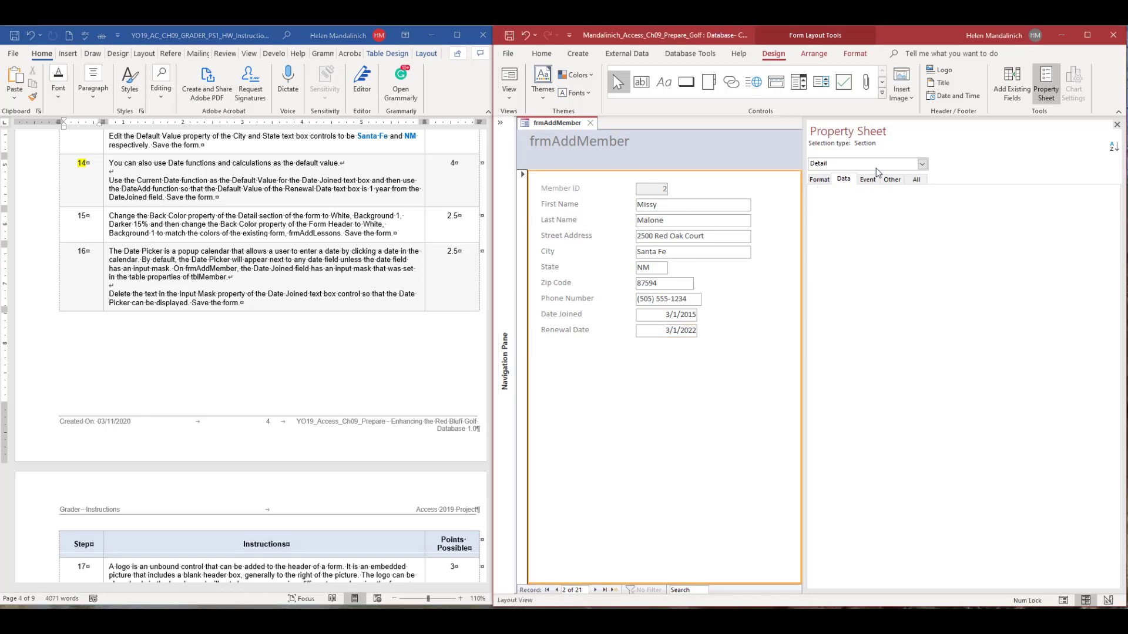
left_click(682, 203)
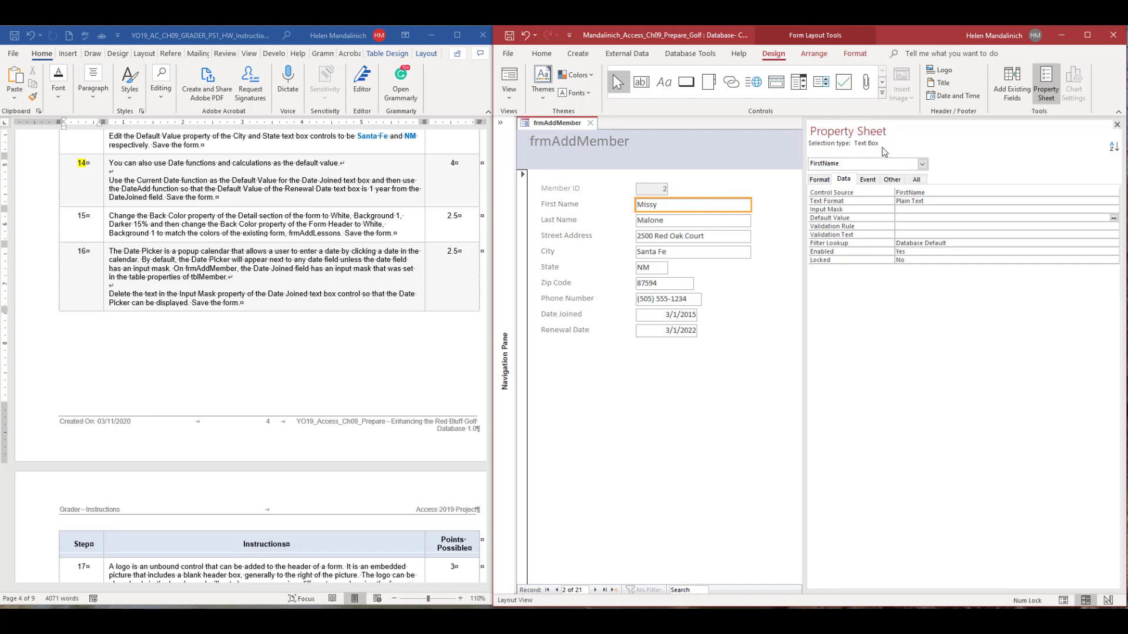
left_click(547, 205)
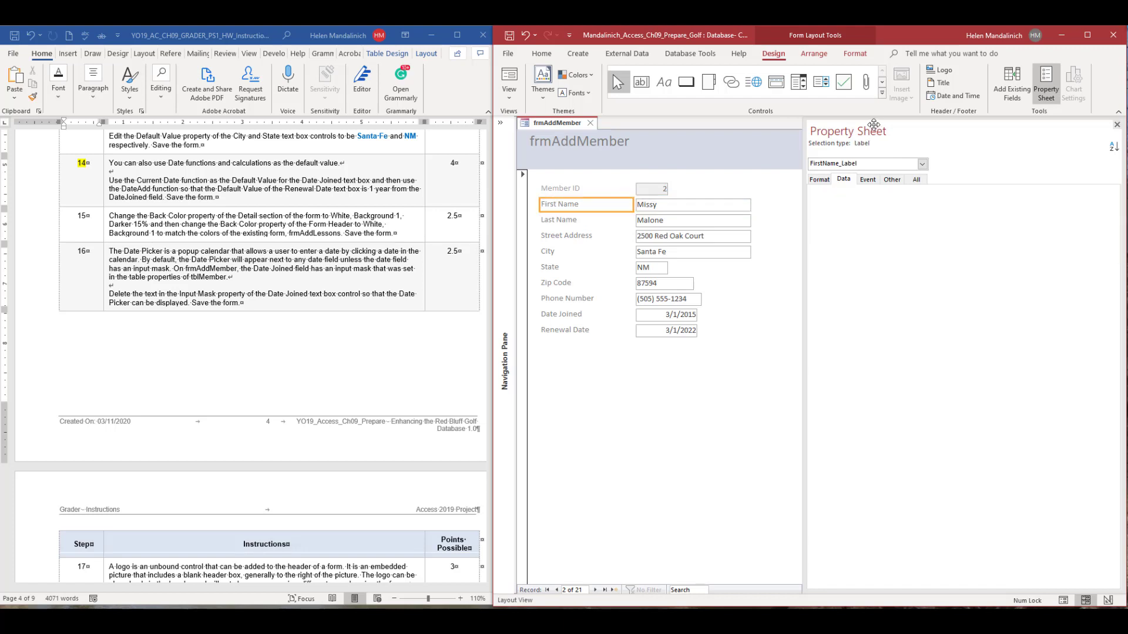
left_click(692, 174)
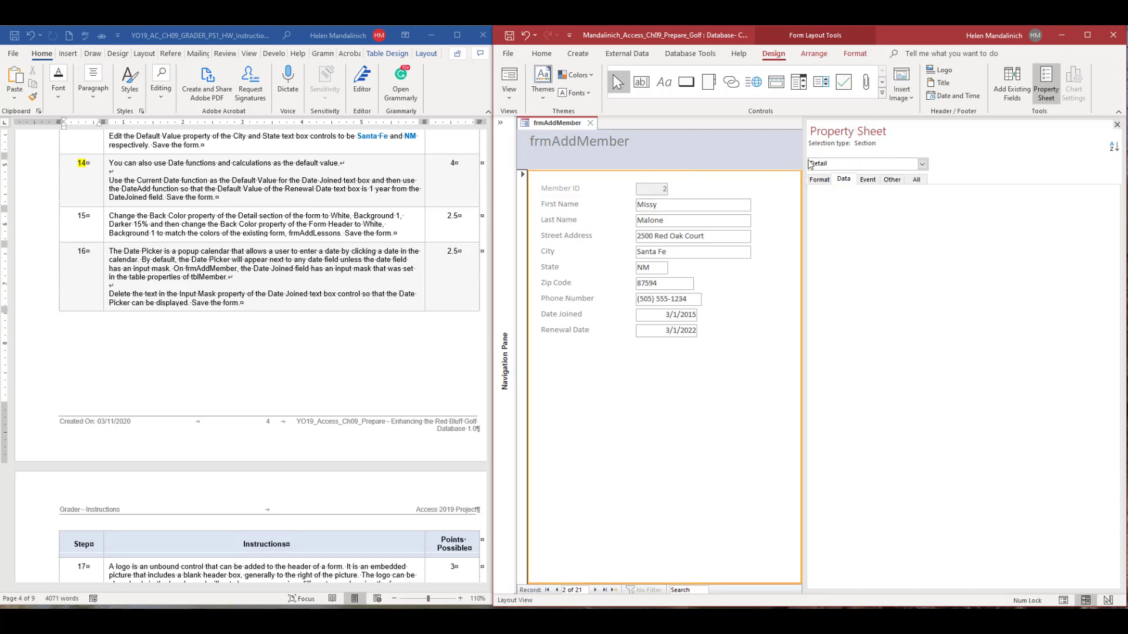
left_click(819, 179)
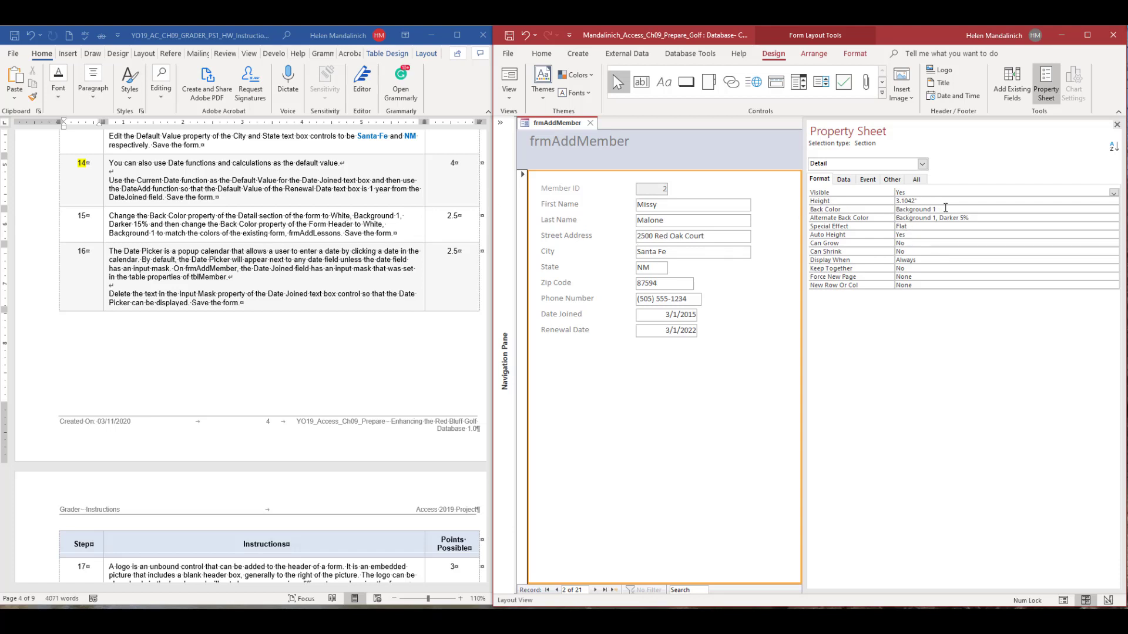
left_click(1062, 213)
left_click(1115, 210)
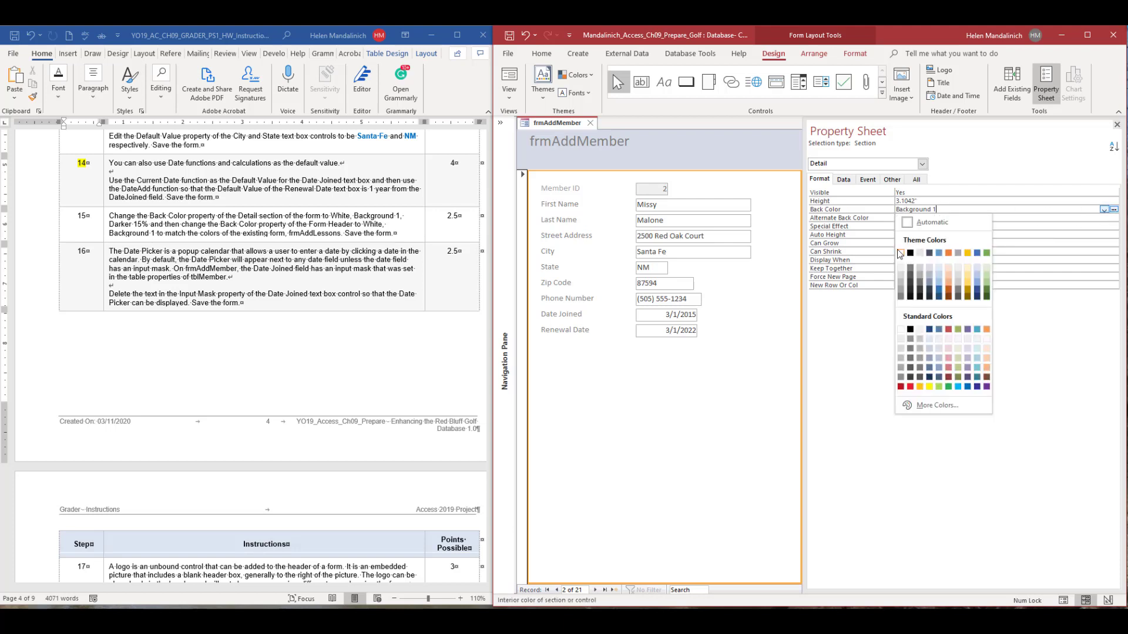
left_click(902, 280)
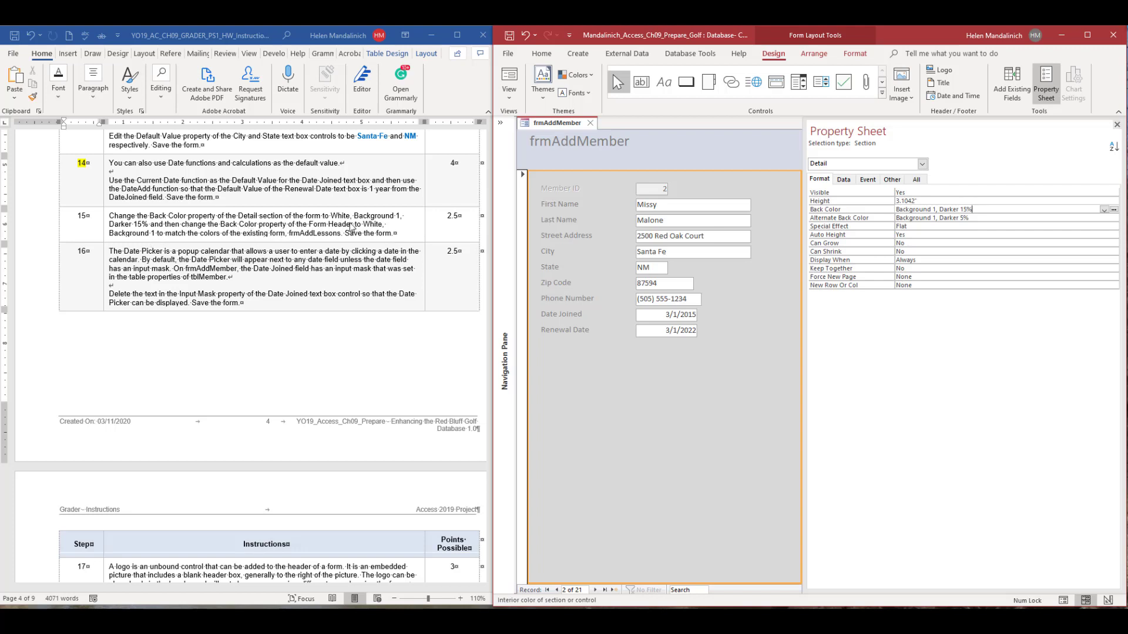
Set the Form Header's Back Color to White, Background 1, check the result in Form view and return to Layout view.
left_click(653, 143)
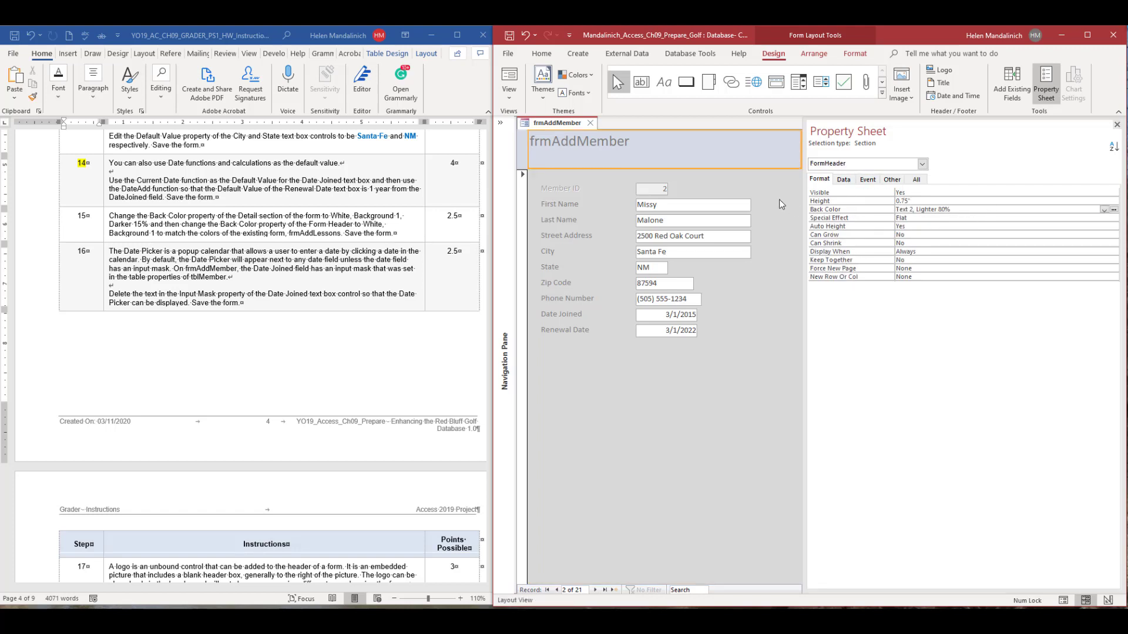
left_click(1104, 210)
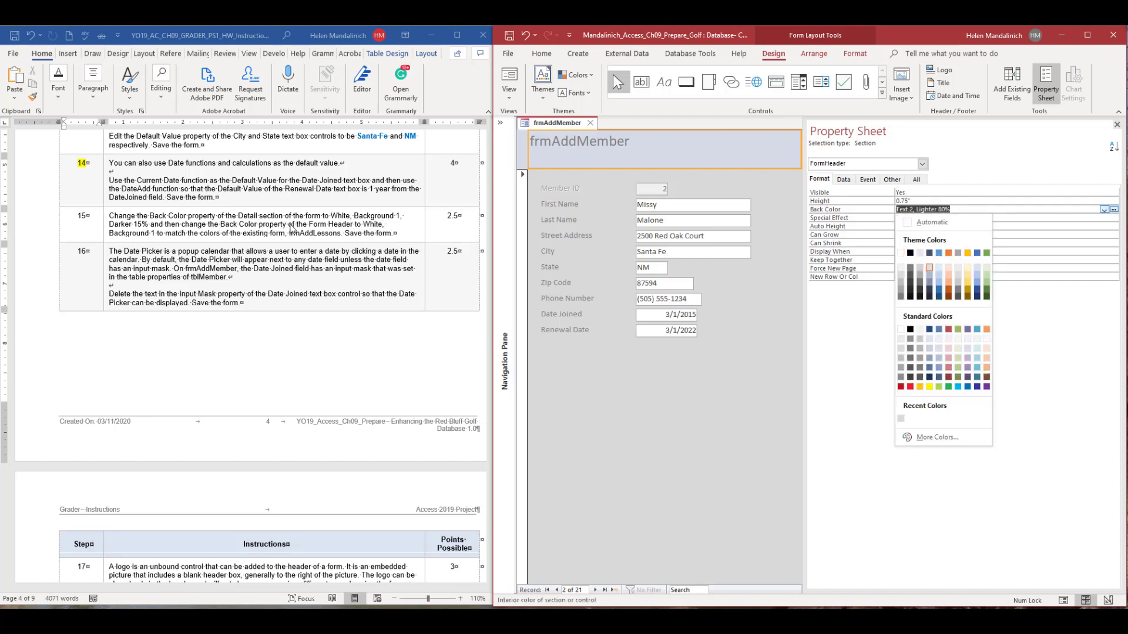
left_click(900, 253)
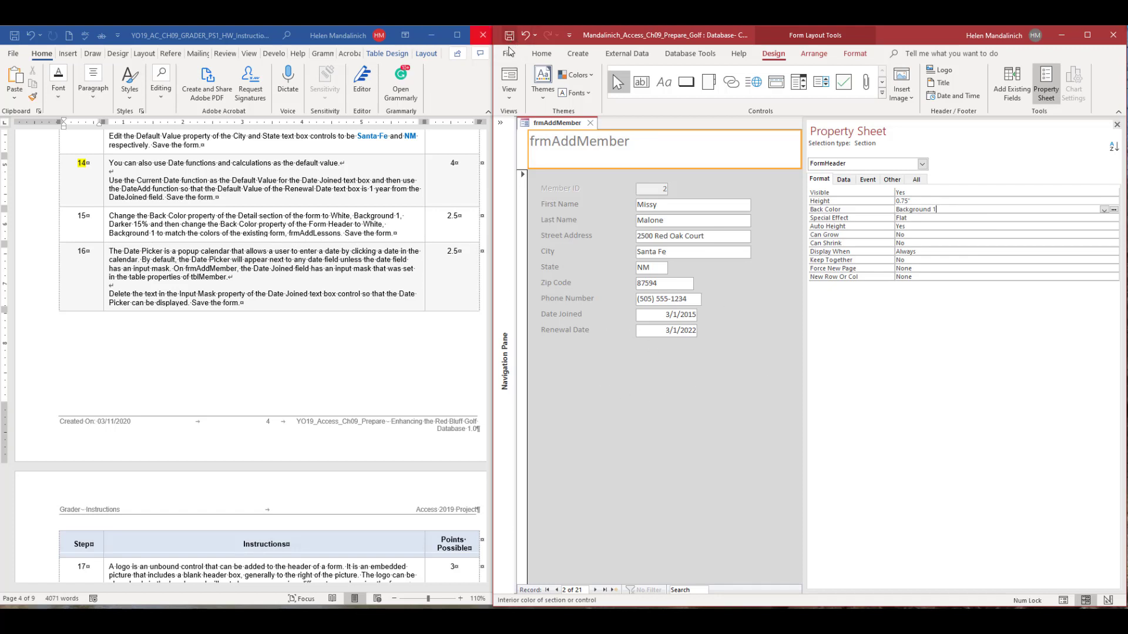
left_click(508, 81)
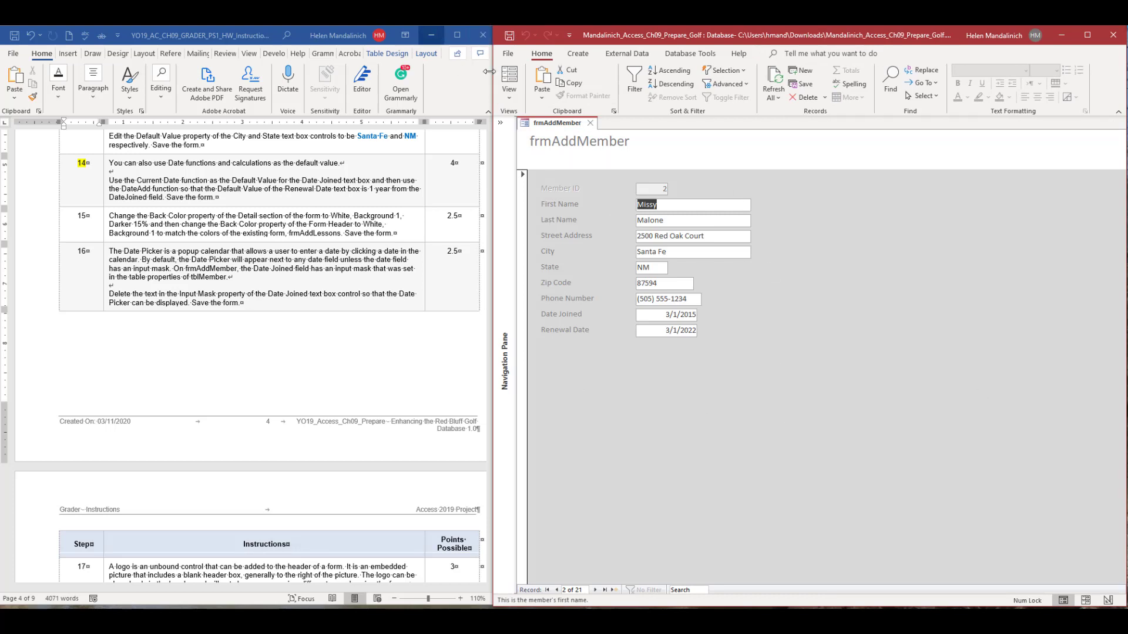
left_click(508, 97)
left_click(532, 144)
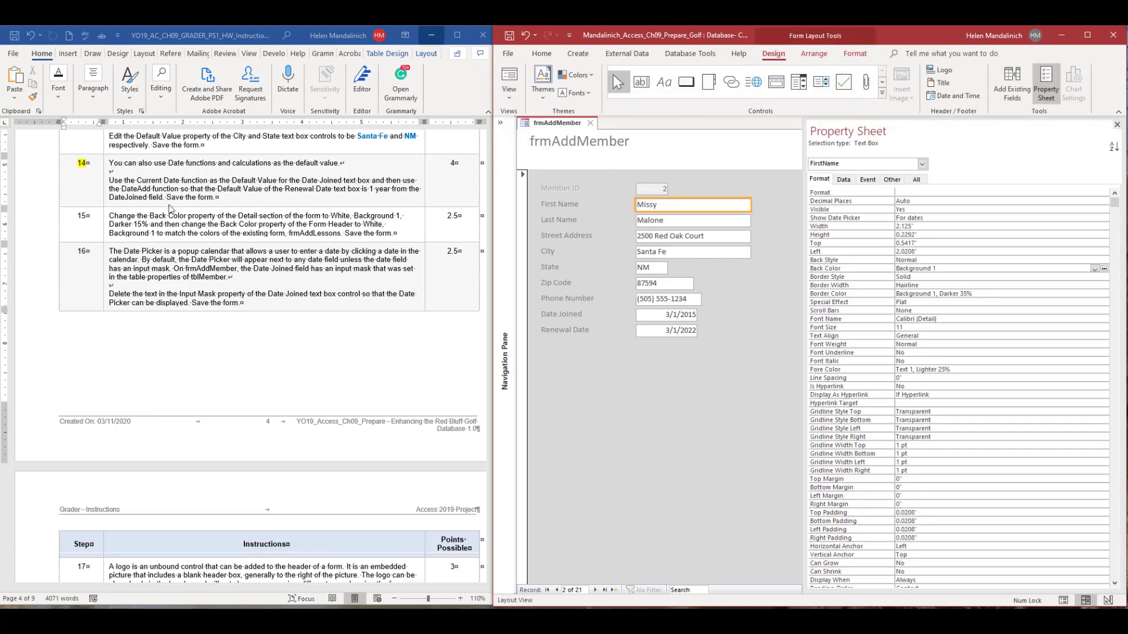
Switch to the Word instructions and highlight step number 15 in yellow to mark it as finished.
left_click_drag(89, 217, 74, 215)
left_click(116, 194)
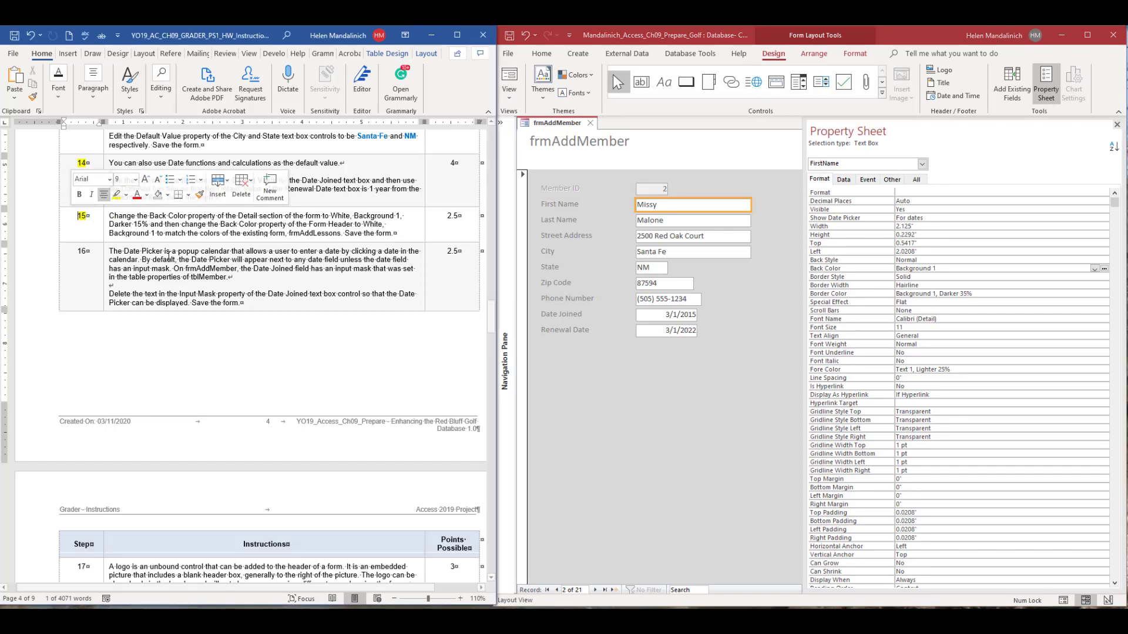
left_click(168, 257)
In Access, delete the Input Mask of frmAddMember's Date Joined text box.
scroll(173, 241, "down", 3)
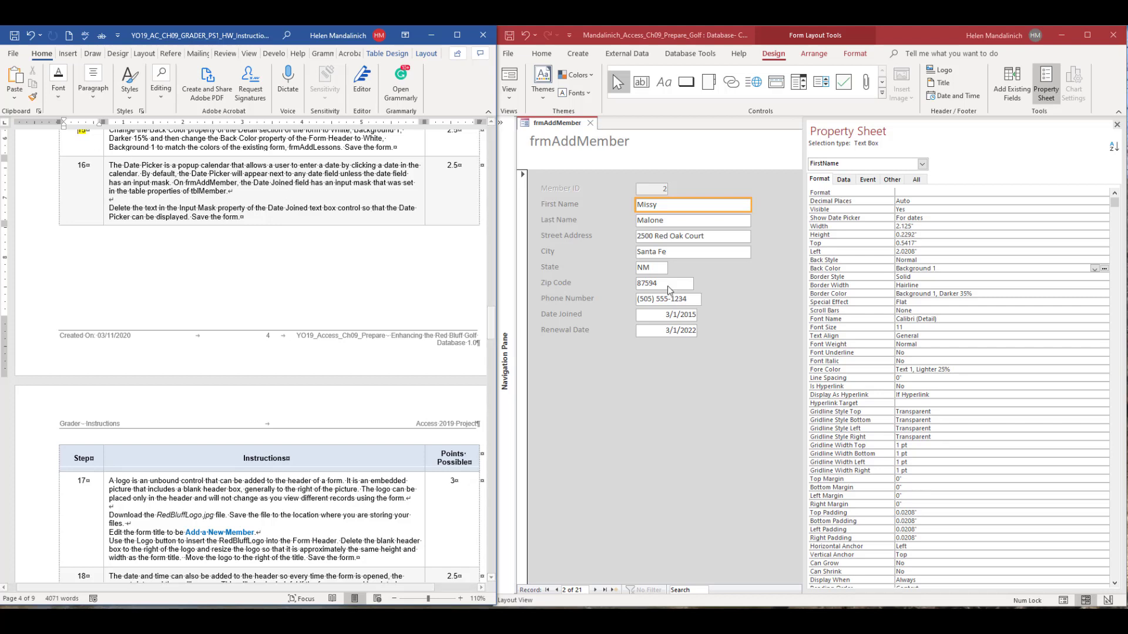
left_click(667, 317)
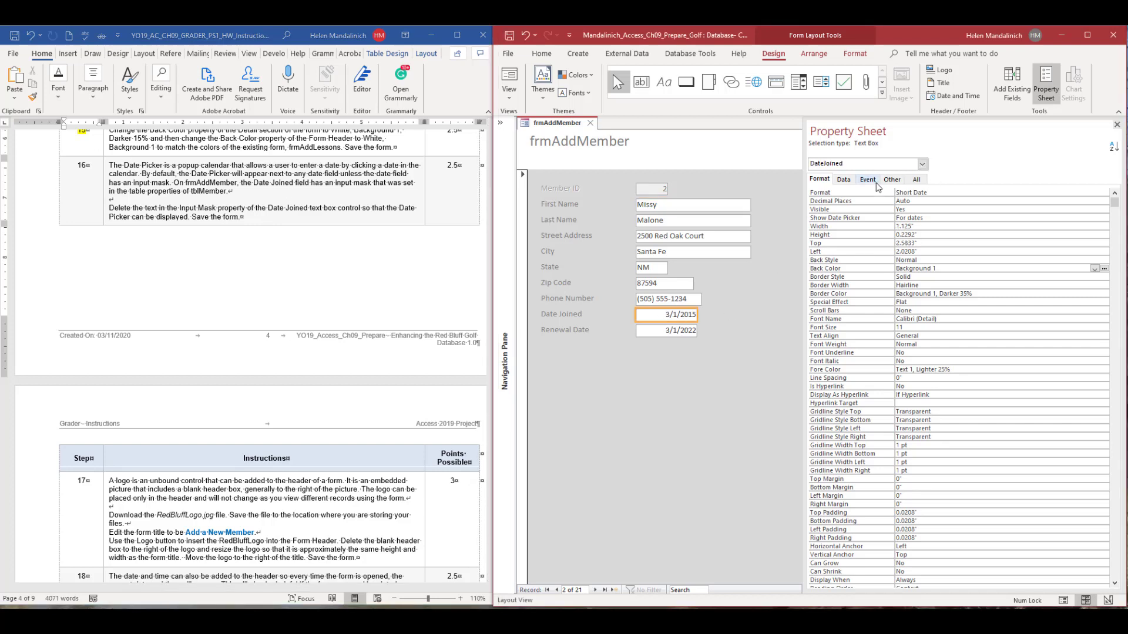
left_click(844, 180)
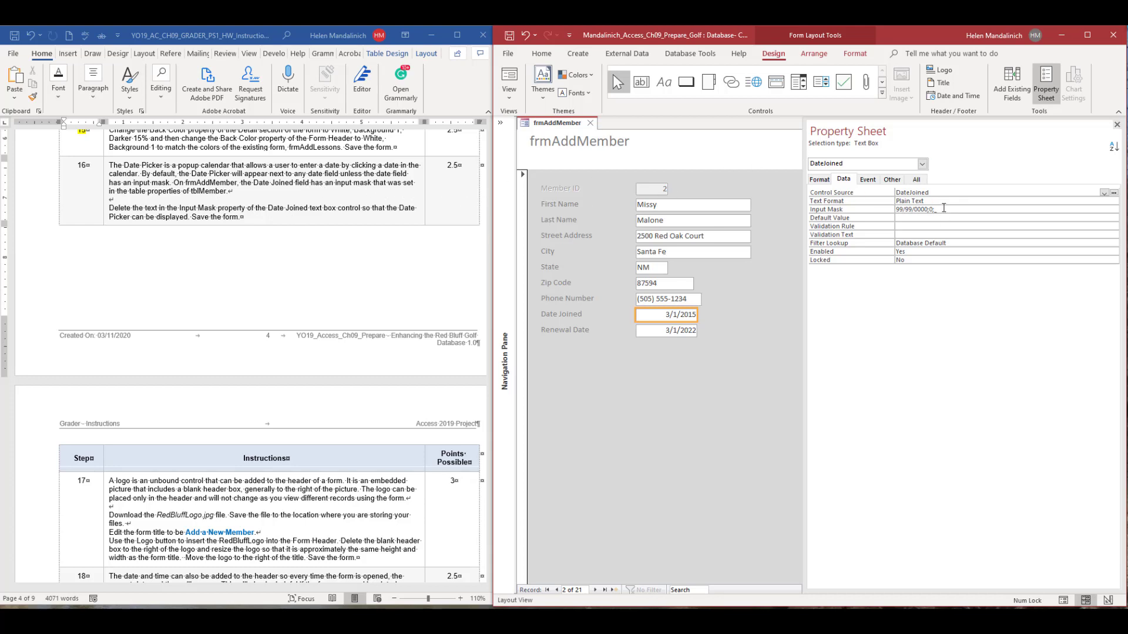
left_click(840, 206)
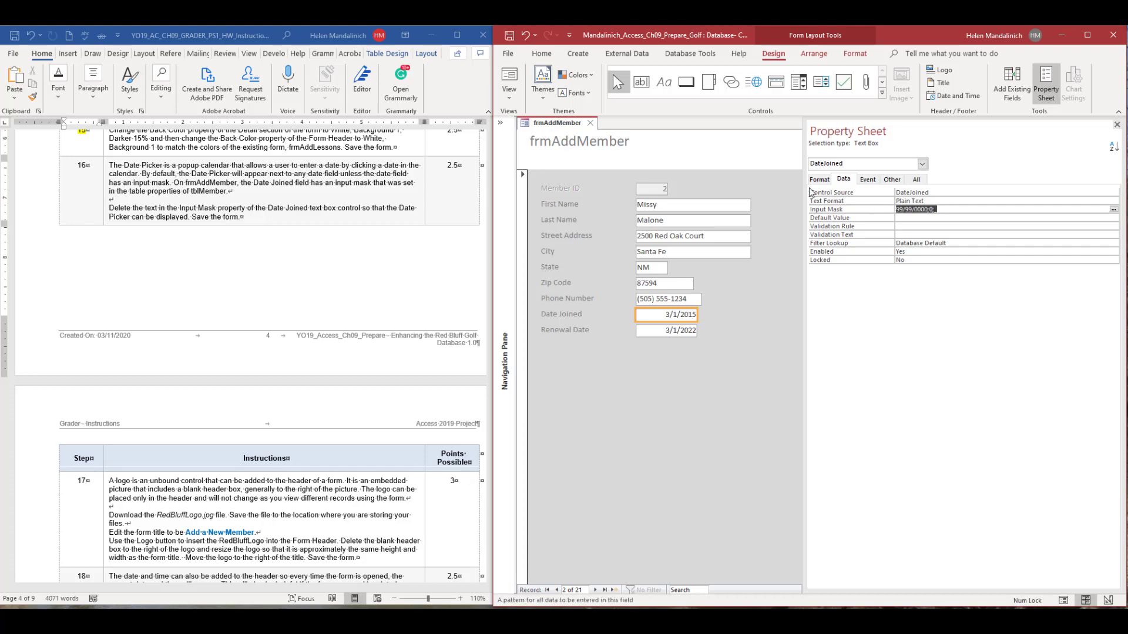
key("Delete")
Check the Date Joined date picker on a new record in Form view, then return frmAddMember to Layout view.
left_click(508, 93)
left_click(516, 174)
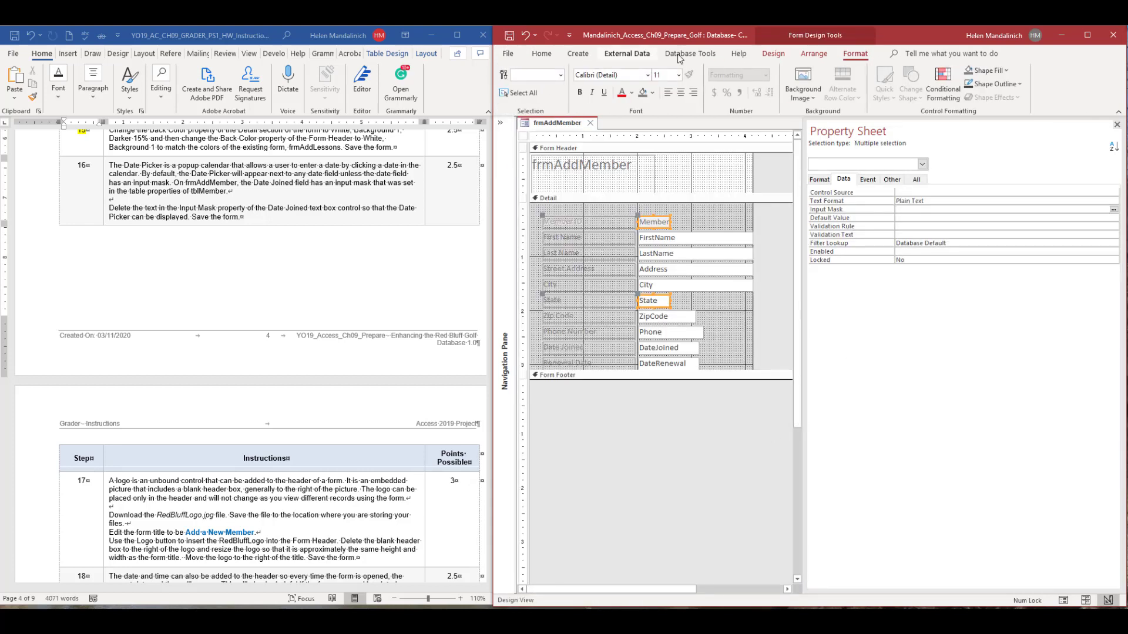
left_click(773, 53)
left_click(510, 75)
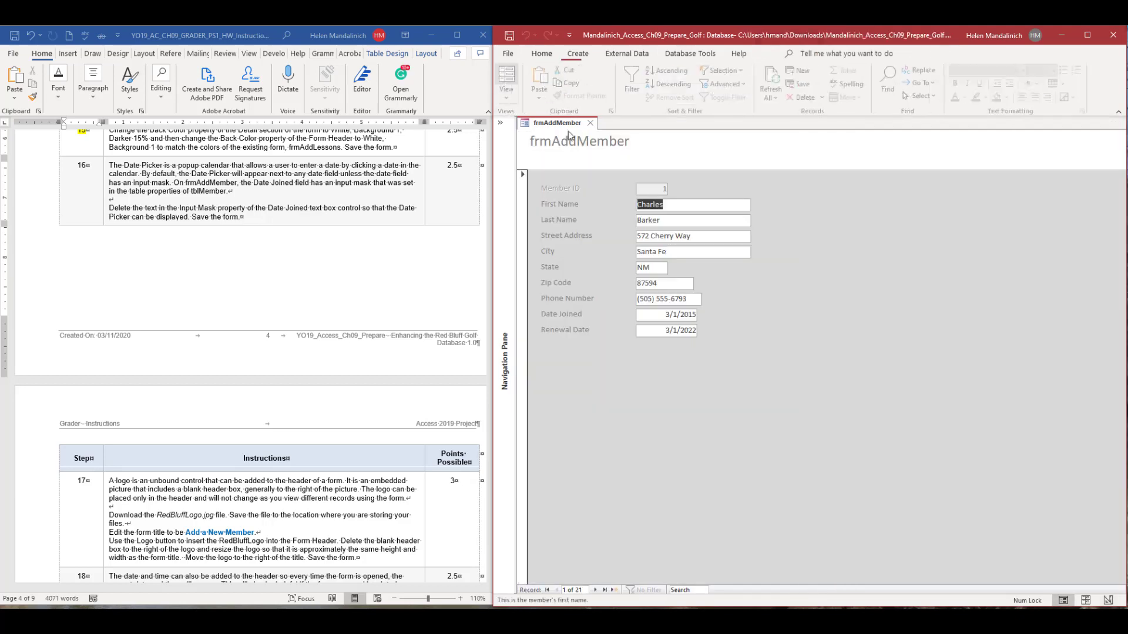
left_click(613, 590)
left_click(659, 314)
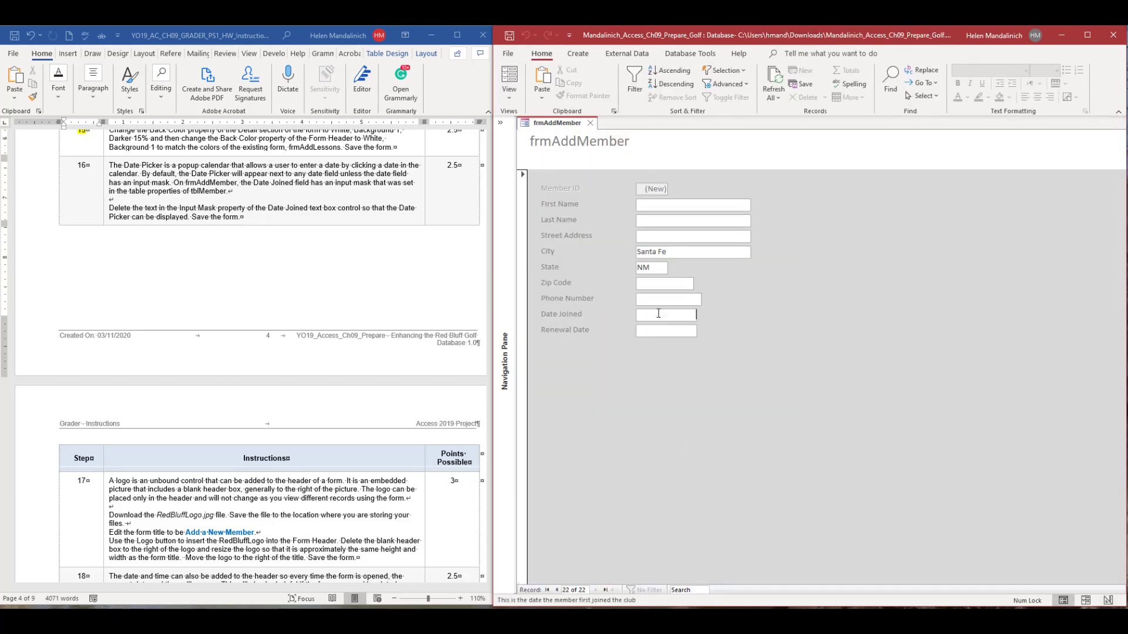
left_click(704, 315)
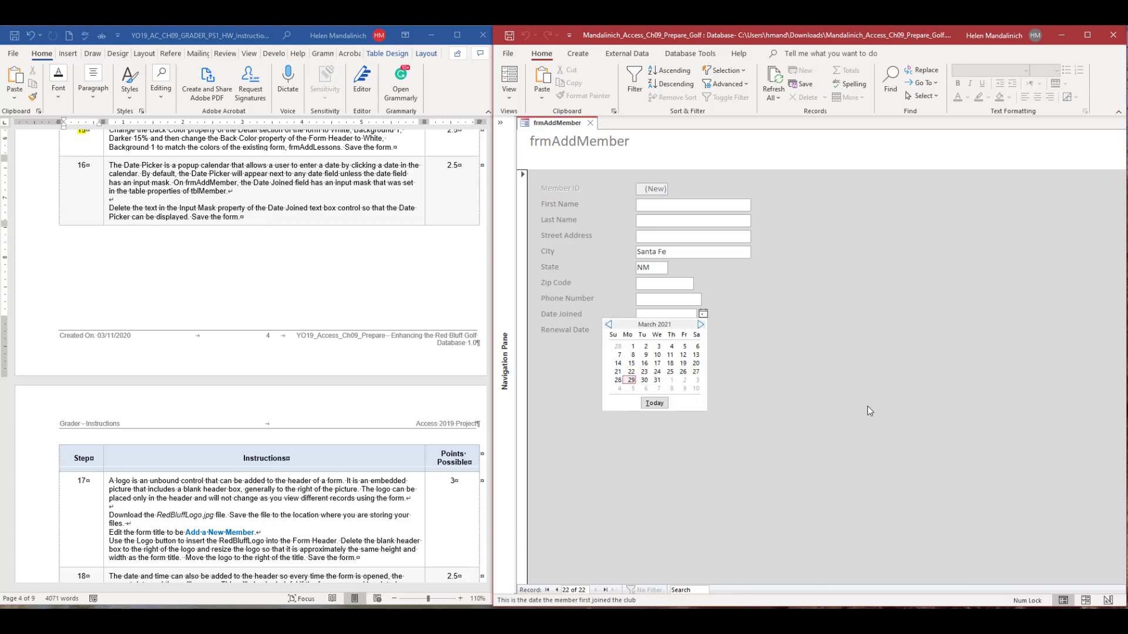
left_click(508, 94)
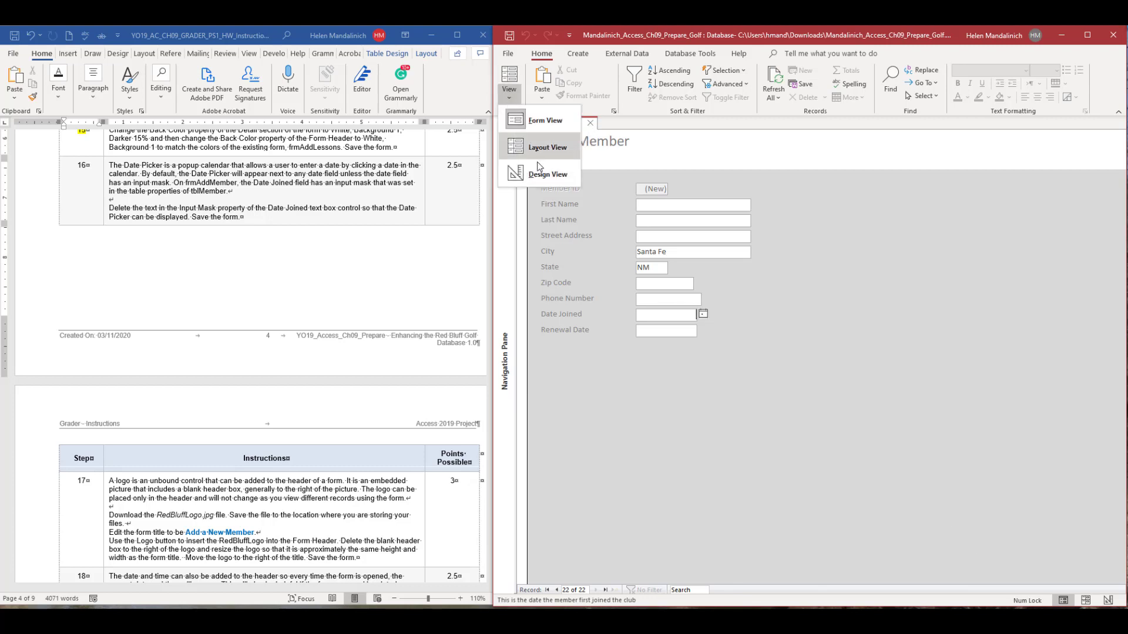
left_click(544, 171)
left_click(509, 94)
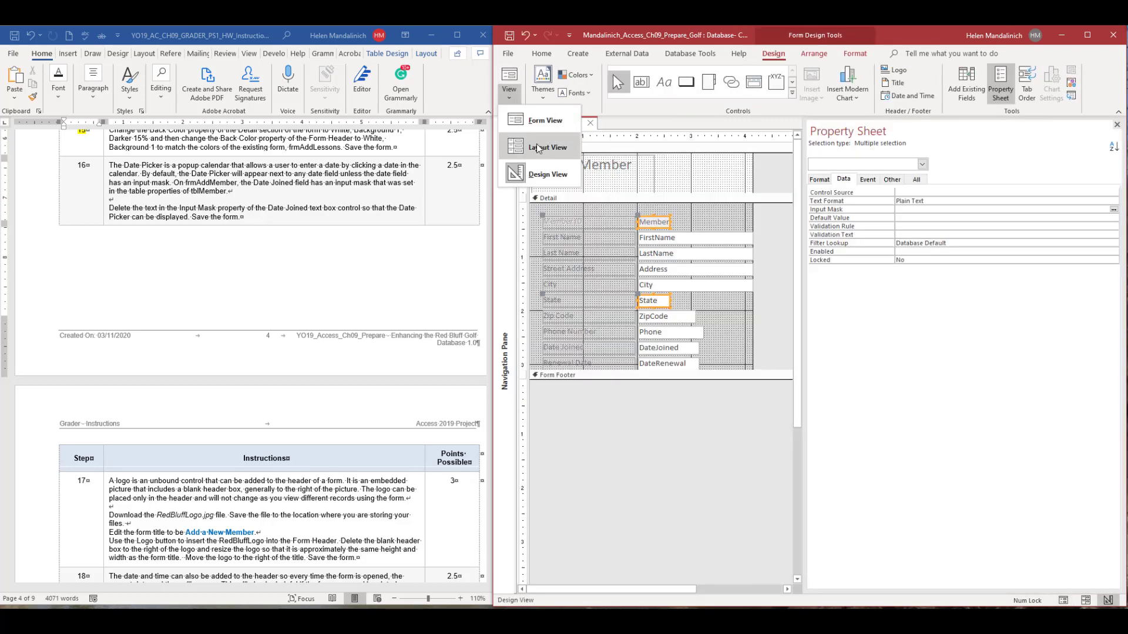
left_click(542, 148)
Switch to the Word instructions, highlight step number 16 in yellow and bring step 17 into view.
double_click(74, 165)
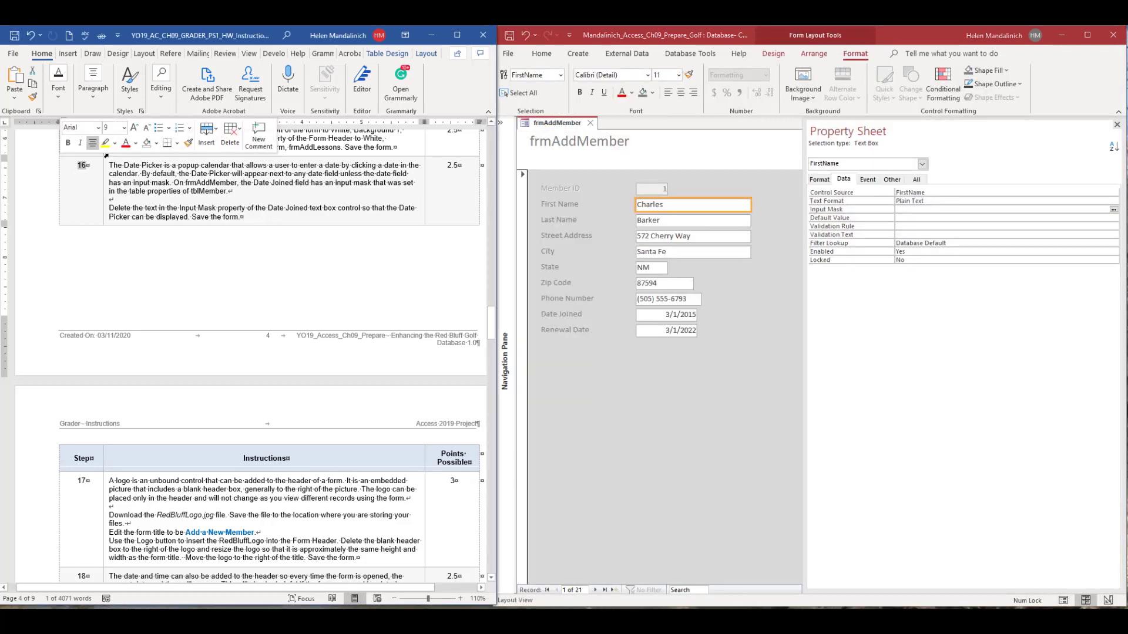
left_click(105, 145)
scroll(246, 434, "down", 10)
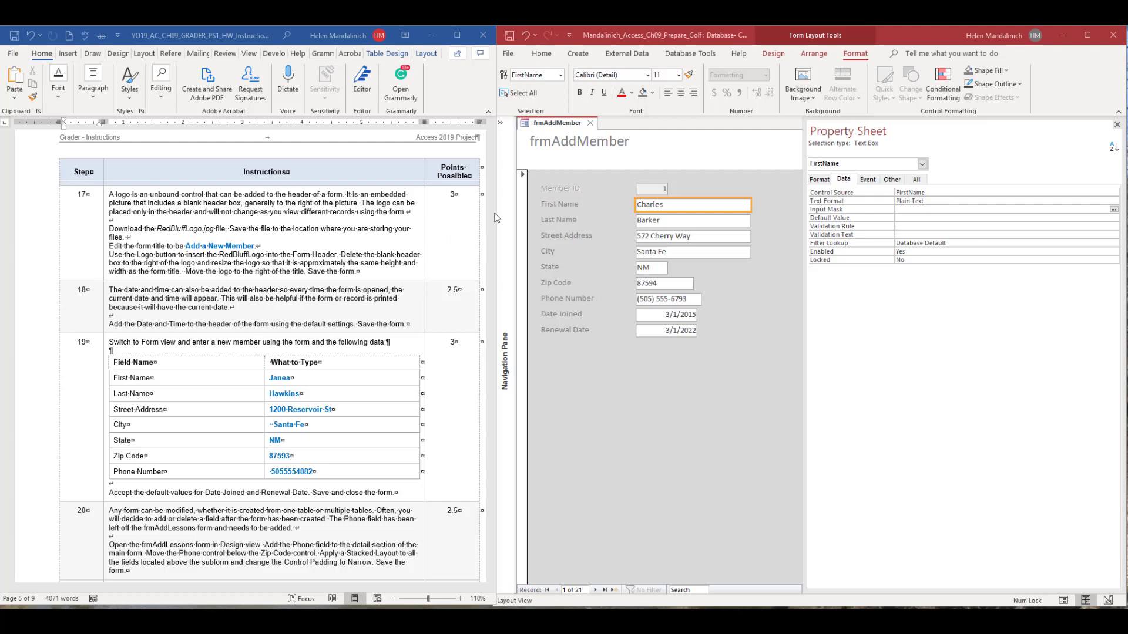
In Access, change the title in frmAddMember's Form Header to Add a New Member.
left_click(624, 160)
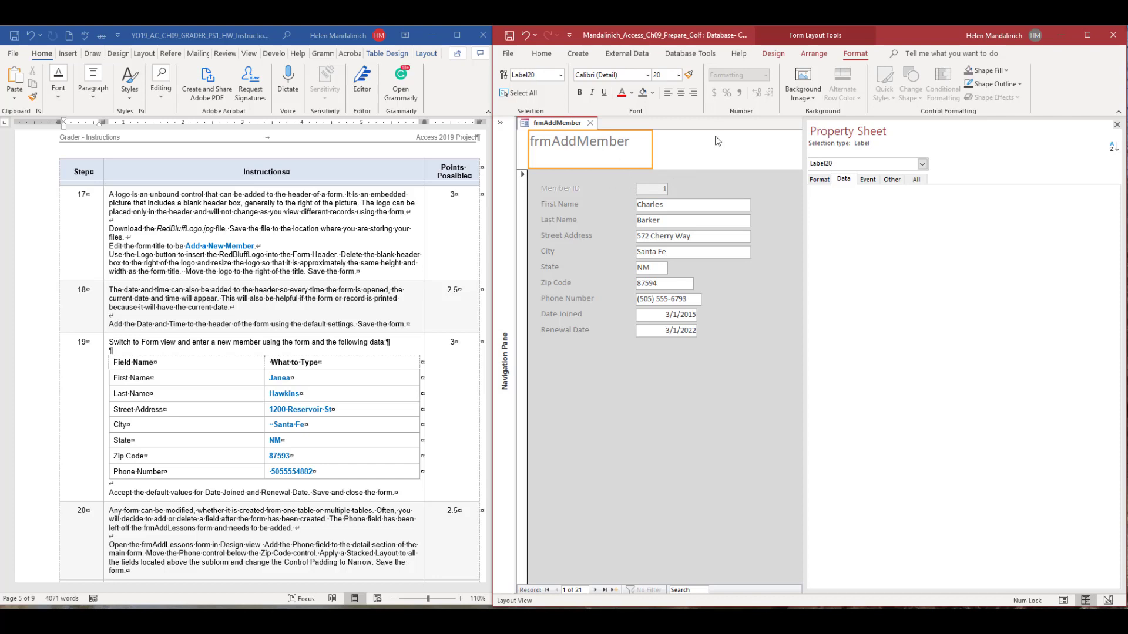
left_click(695, 152)
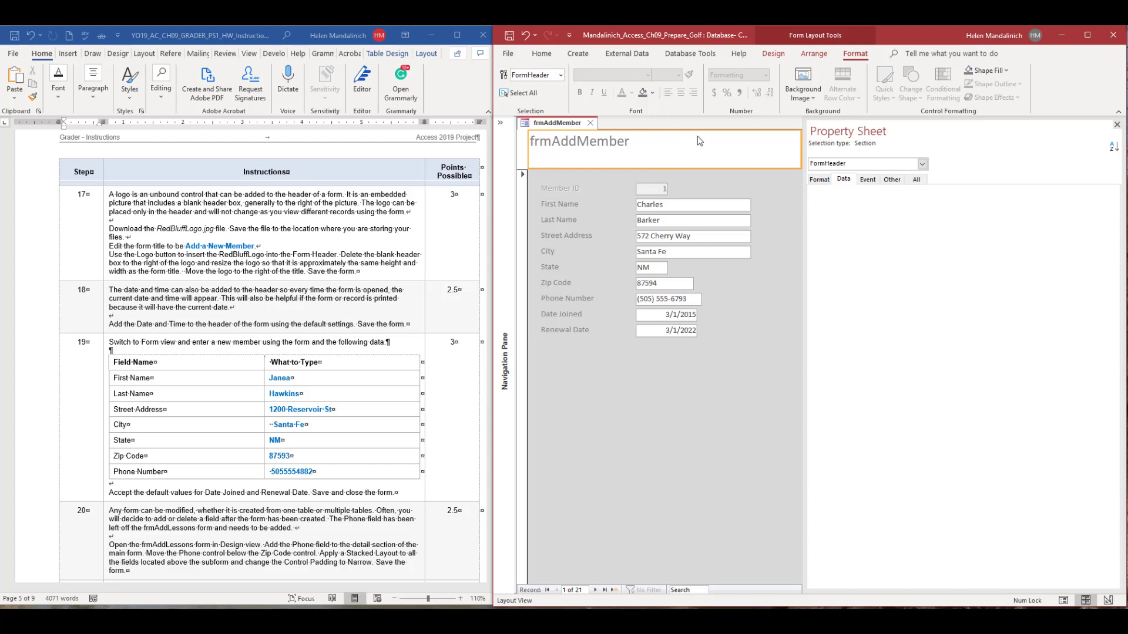
left_click(558, 141)
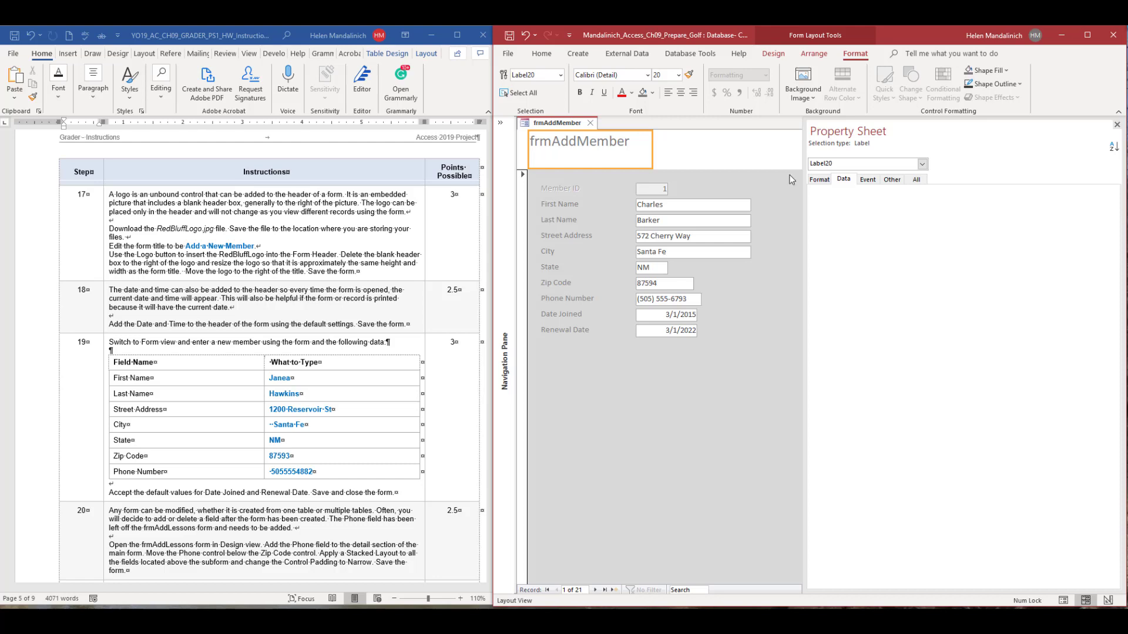
key("F2")
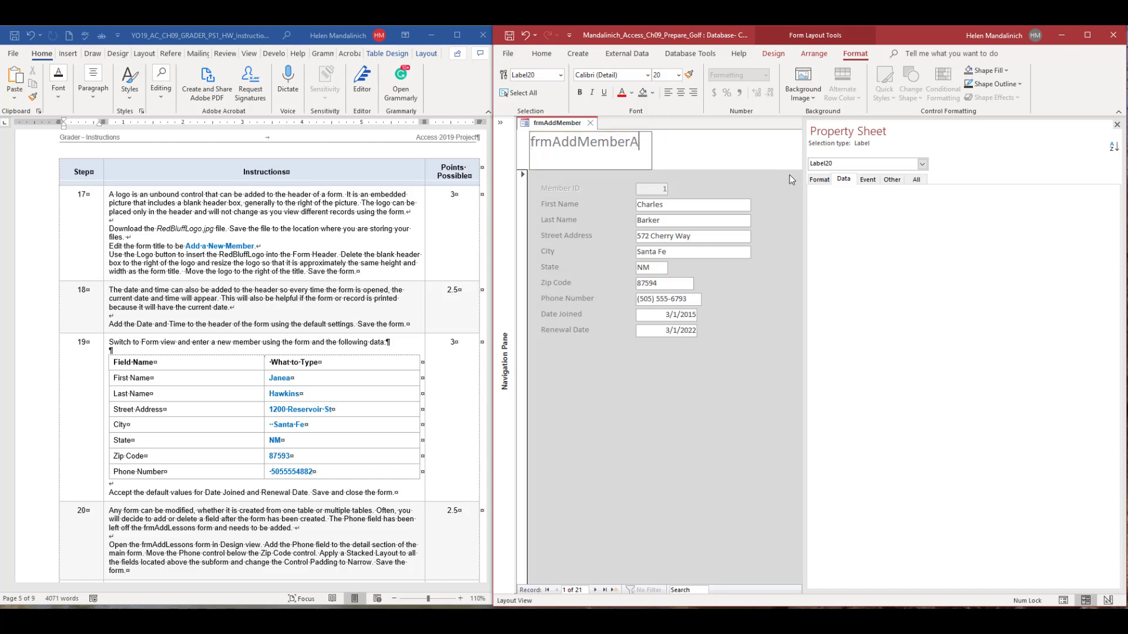
key("BackSpace")
key("BackSpace")
key("BackSpace")
key("BackSpace")
key("BackSpace")
key("BackSpace")
key("BackSpace")
key("BackSpace")
key("BackSpace")
key("BackSpace")
key("BackSpace")
key("BackSpace")
type("Add ")
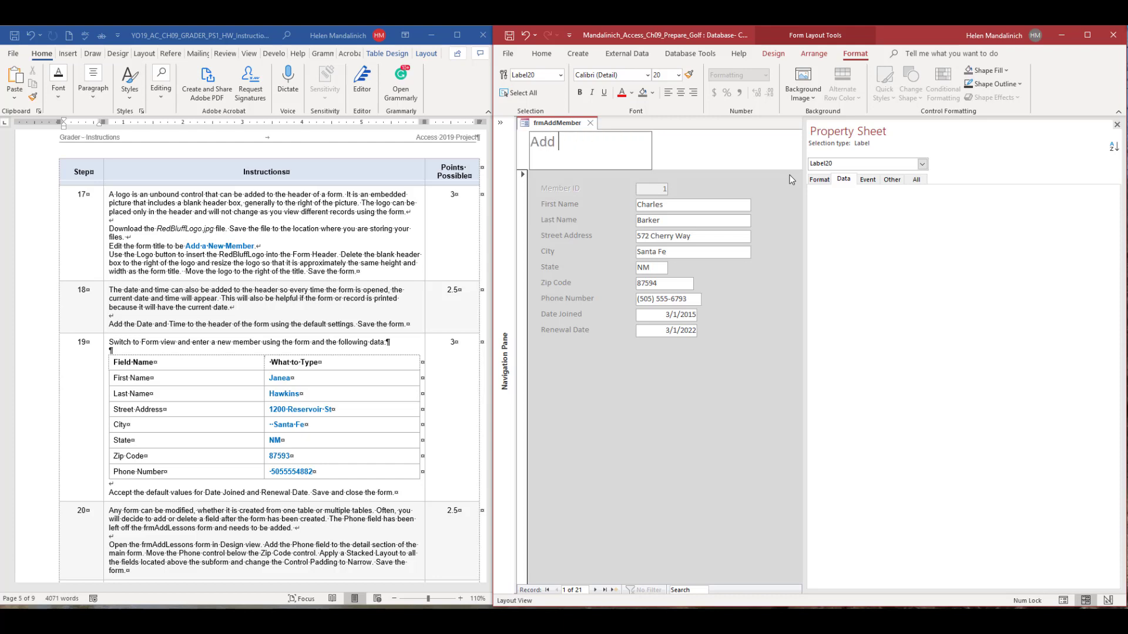
type("a New Member")
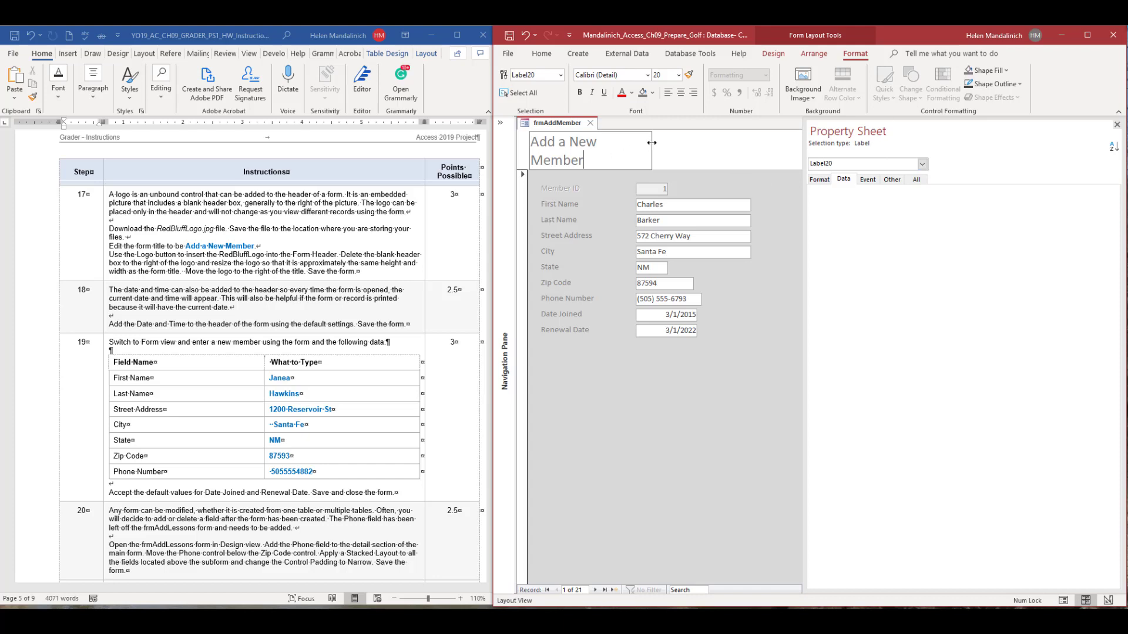
Widen the form title label so that Add a New Member fits on one line.
left_click(652, 143)
left_click(656, 150)
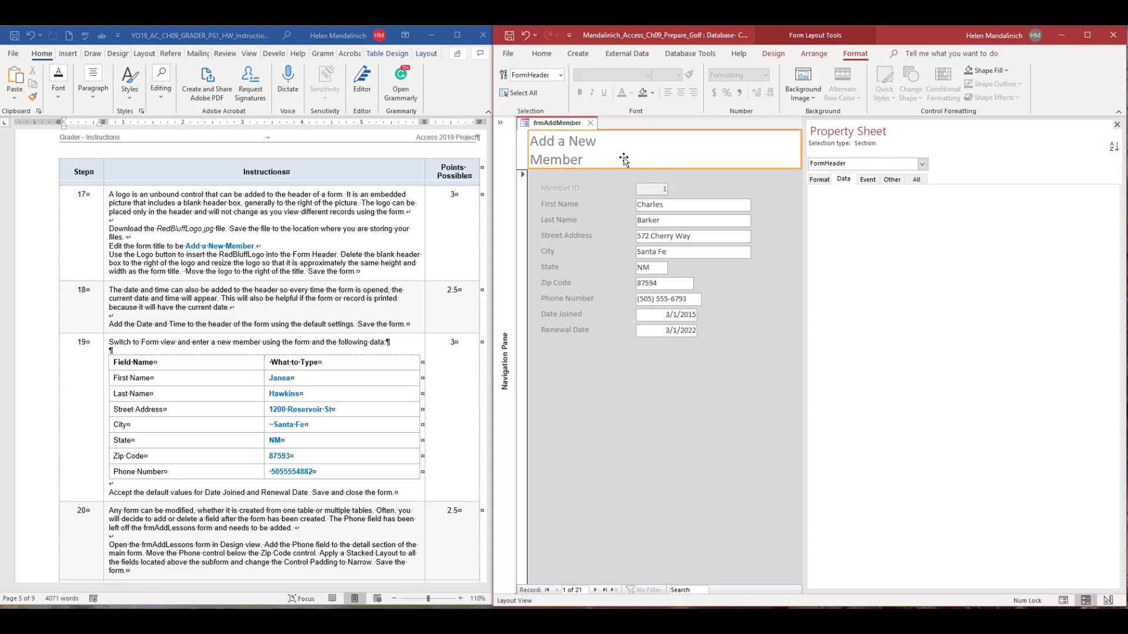
left_click(623, 159)
left_click_drag(652, 151, 723, 146)
left_click(678, 160)
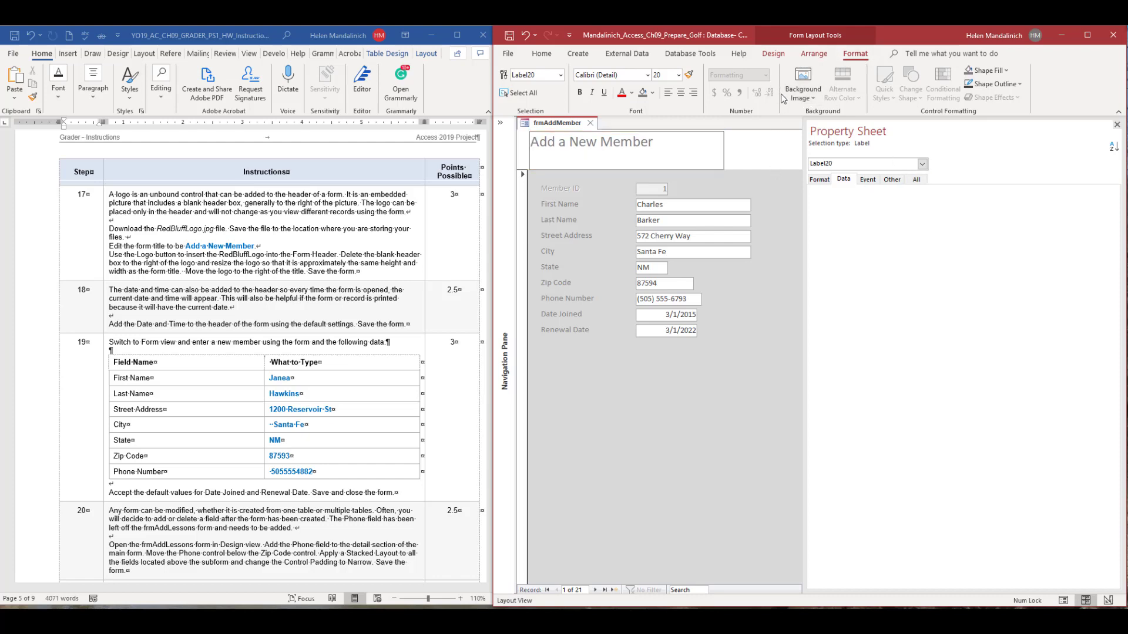
Insert RedBluffLogo.jpg from the Downloads folder as the logo in the Form Header.
left_click(782, 56)
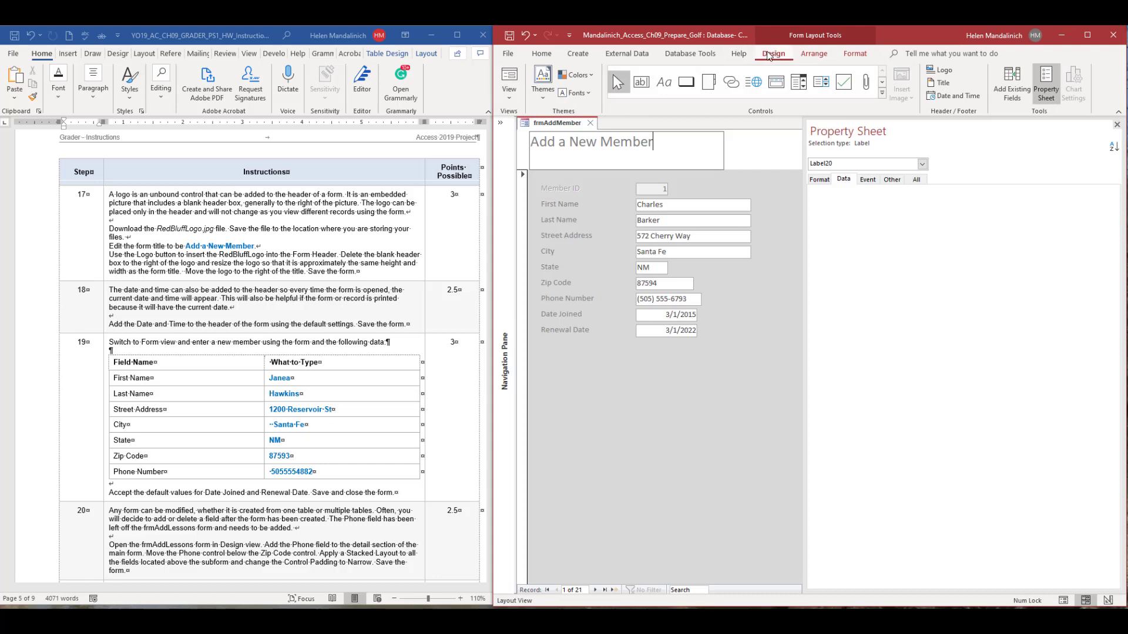
left_click(943, 70)
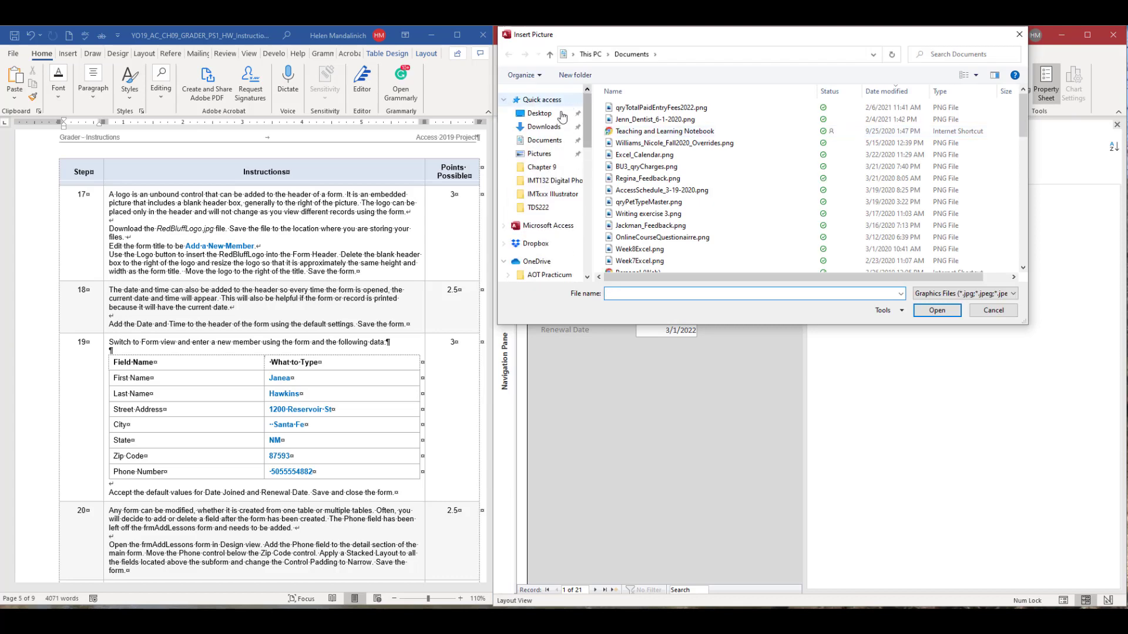
left_click(544, 127)
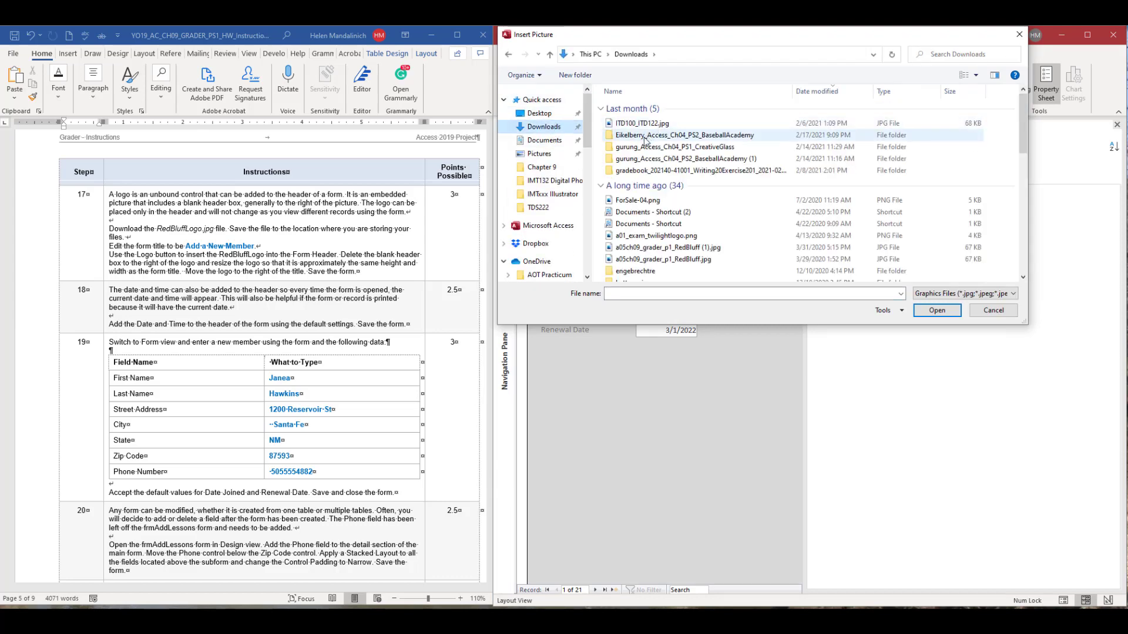
left_click(642, 123)
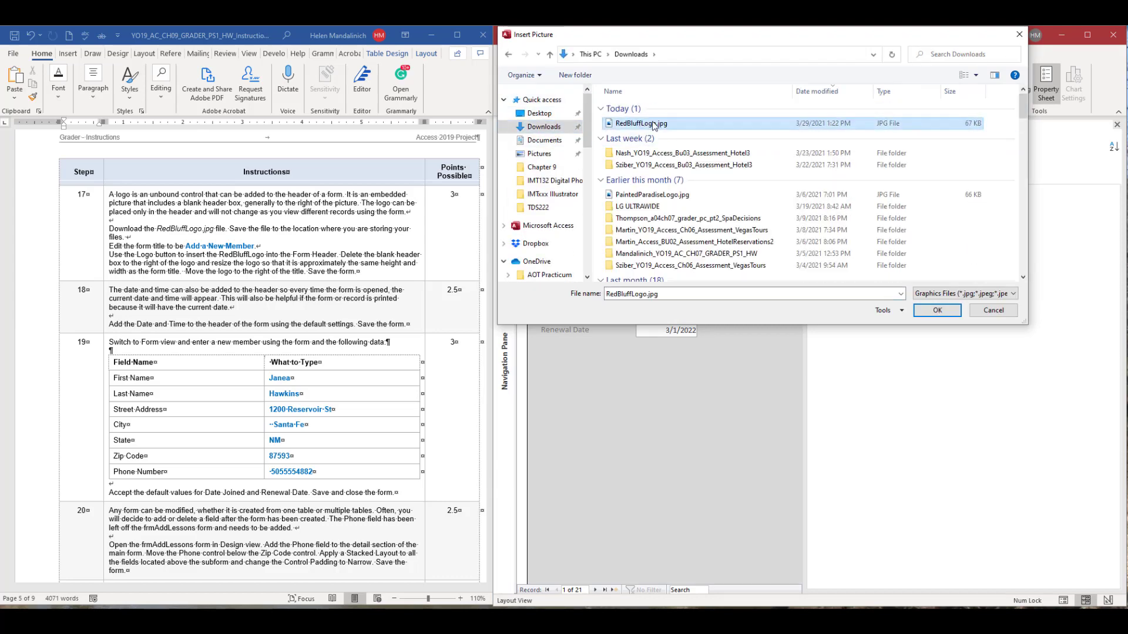
left_click(924, 309)
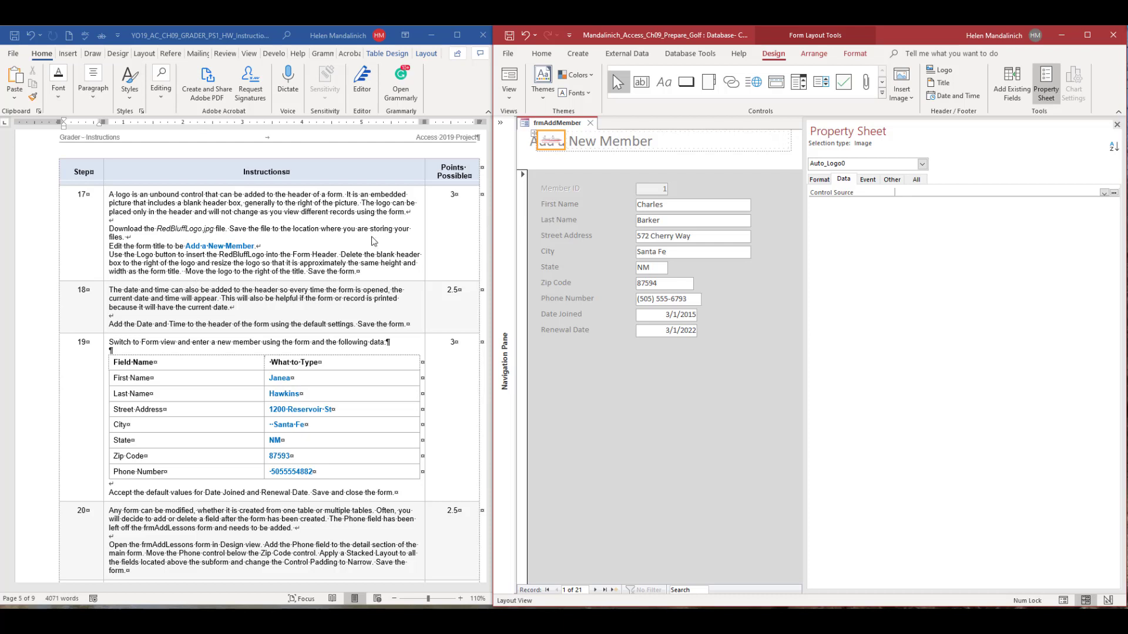
Try to separate the logo from its blank header box below the title, then delete both from the Form Header.
left_click(571, 138)
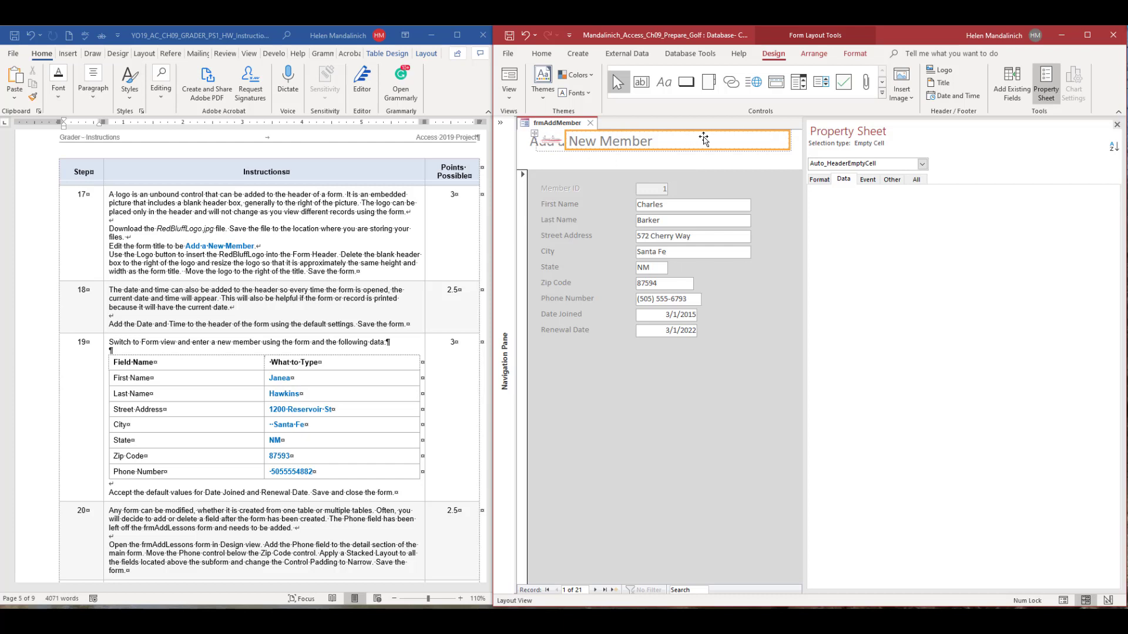
left_click(558, 140)
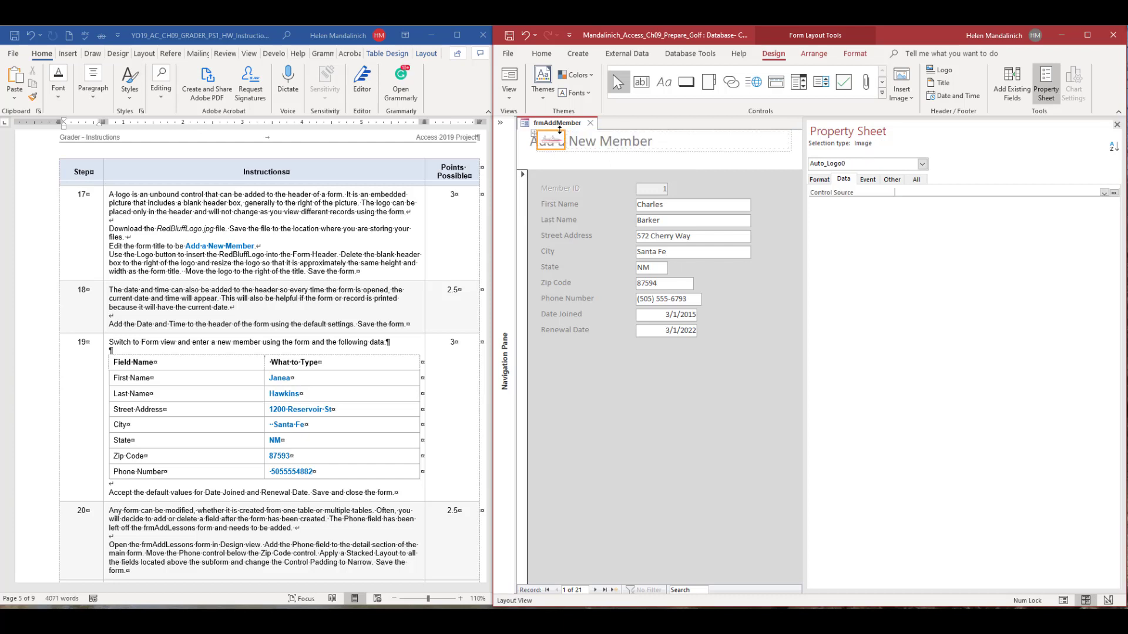
left_click_drag(559, 130, 559, 161)
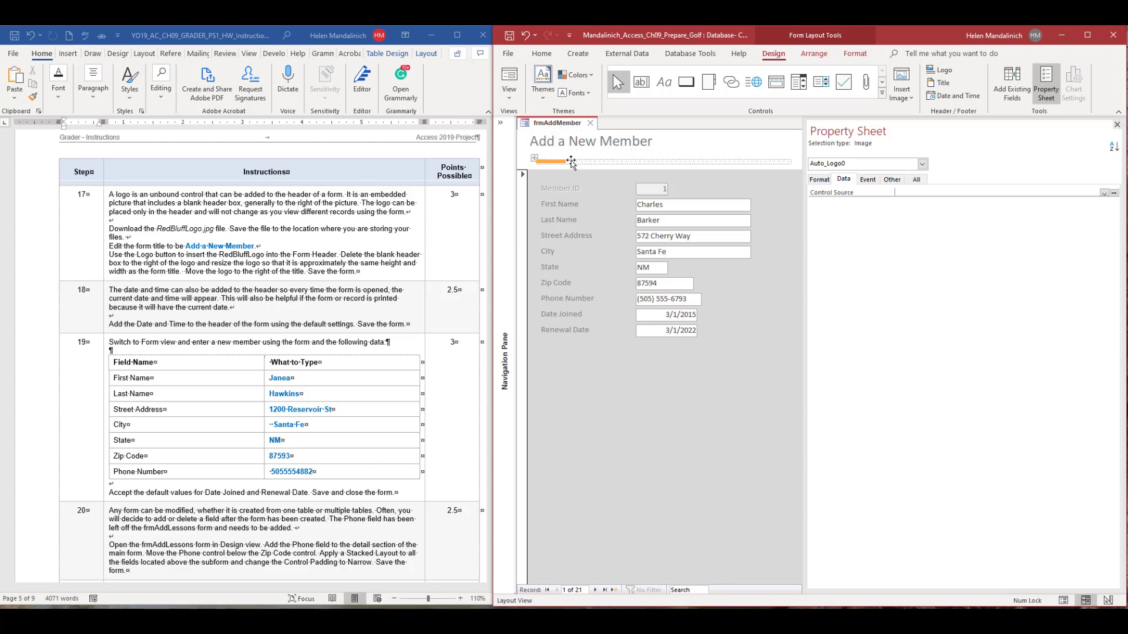
left_click(584, 163)
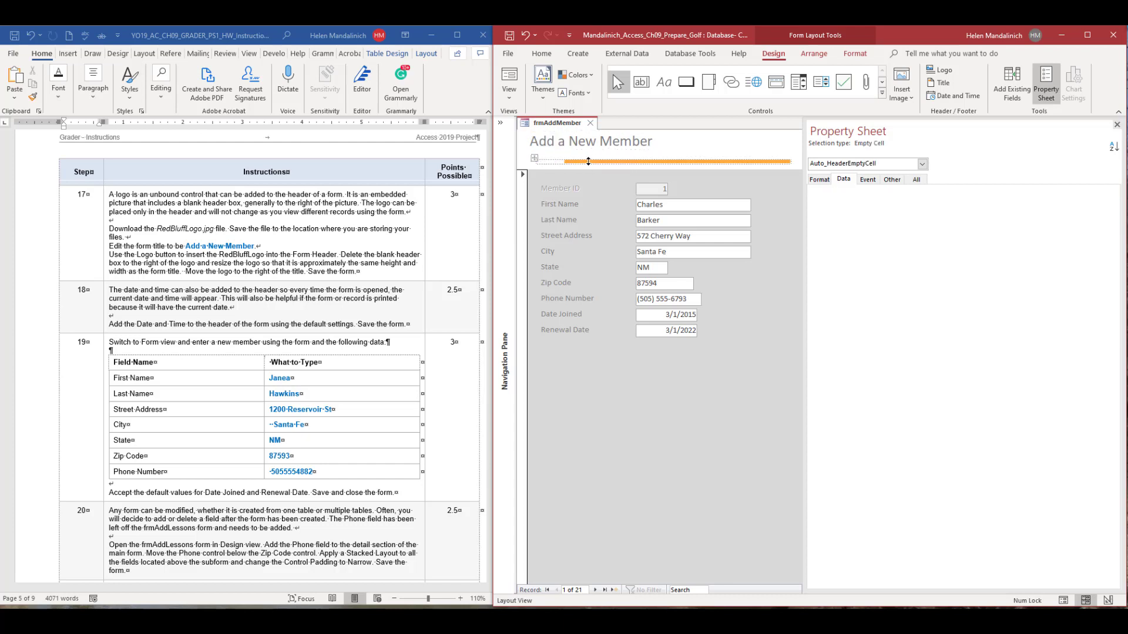
left_click(555, 162)
left_click(584, 162)
left_click(558, 162)
left_click(578, 162)
left_click(558, 163)
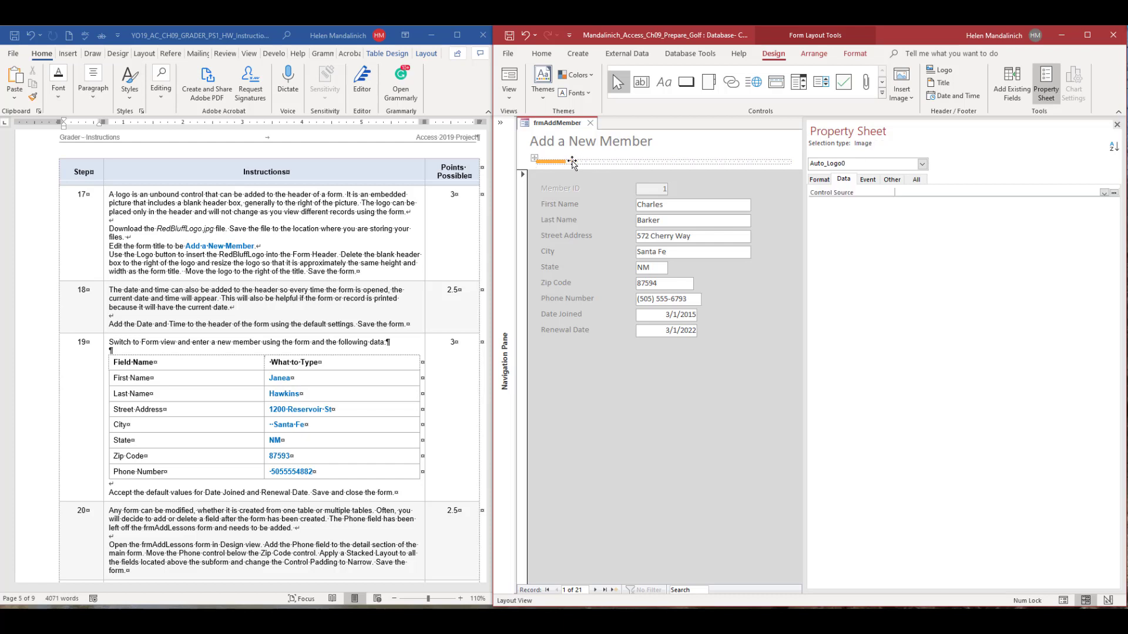
left_click(571, 161)
key("Delete")
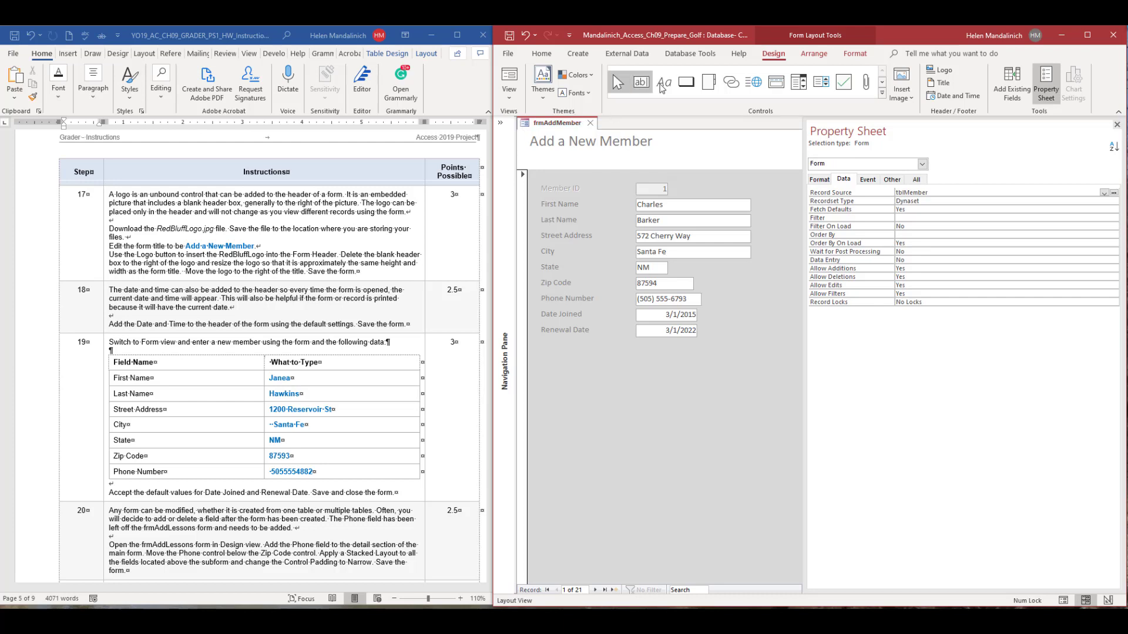
Move the form title label toward the right end of the Form Header and narrow it.
left_click(627, 142)
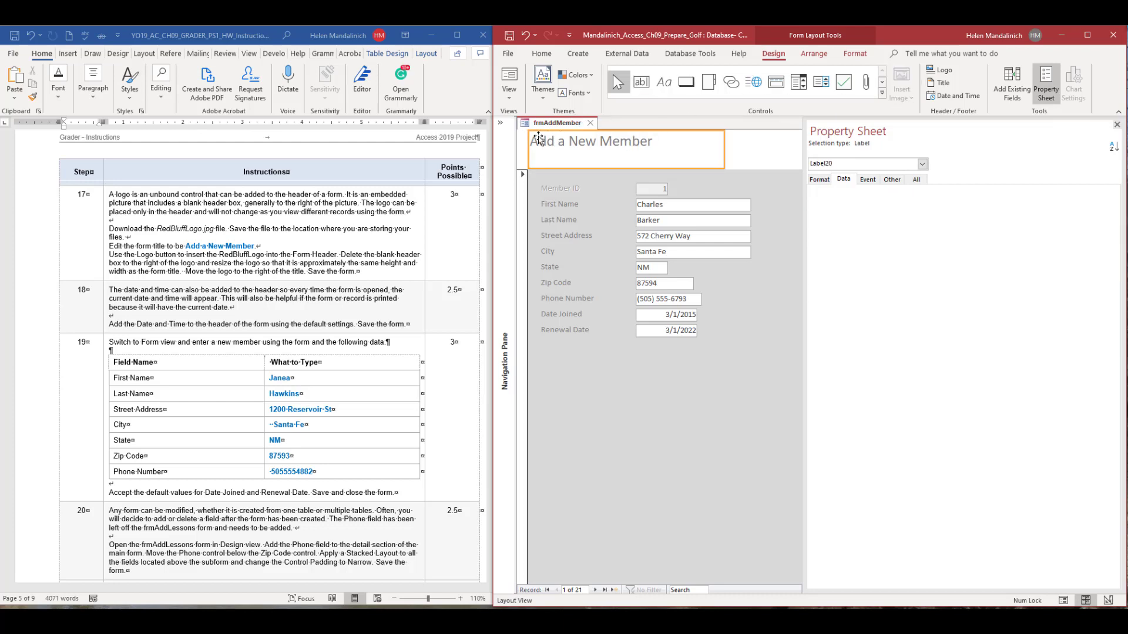
left_click_drag(528, 139, 803, 142)
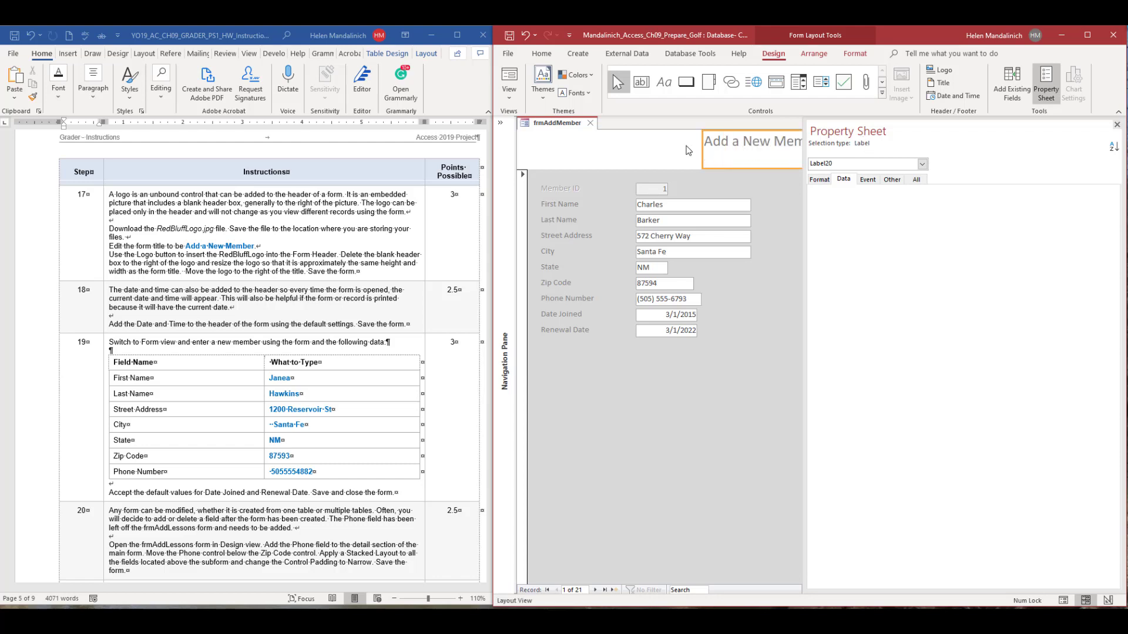
left_click_drag(702, 143, 713, 143)
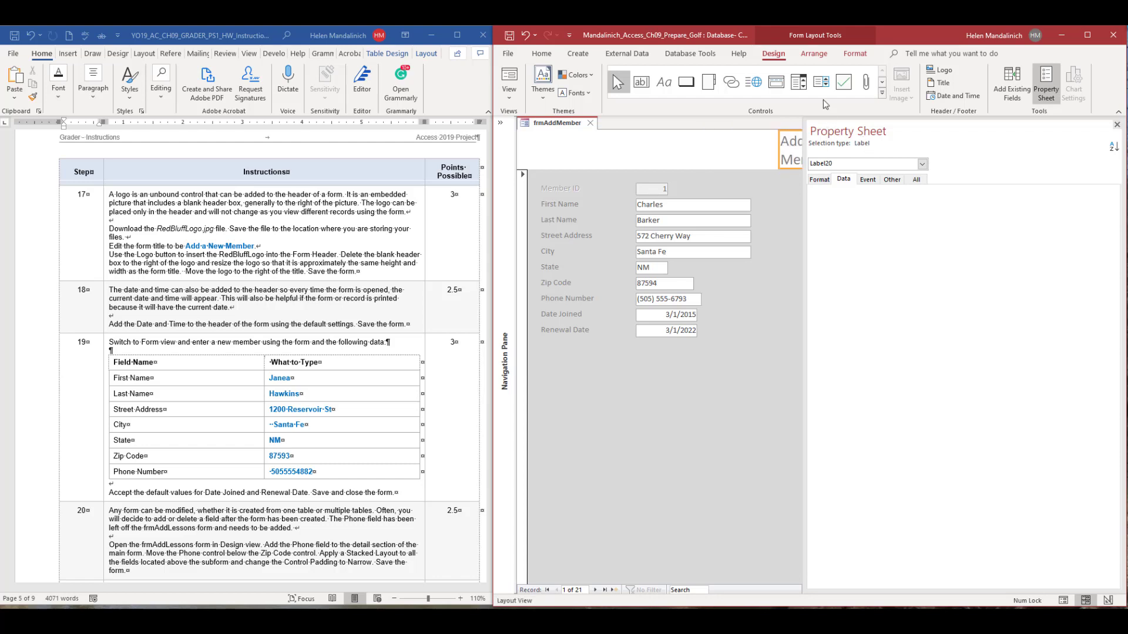
Insert RedBluffLogo.jpg from the Downloads folder as the Form Header logo and delete the blank header box that comes with it.
left_click(940, 69)
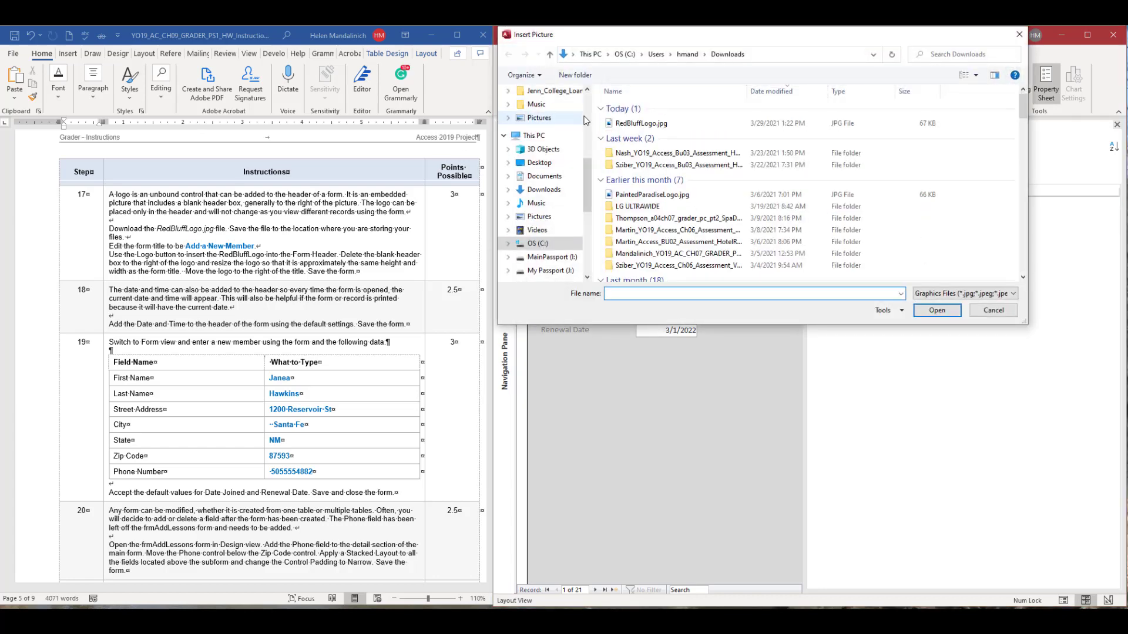
left_click(637, 124)
left_click(938, 311)
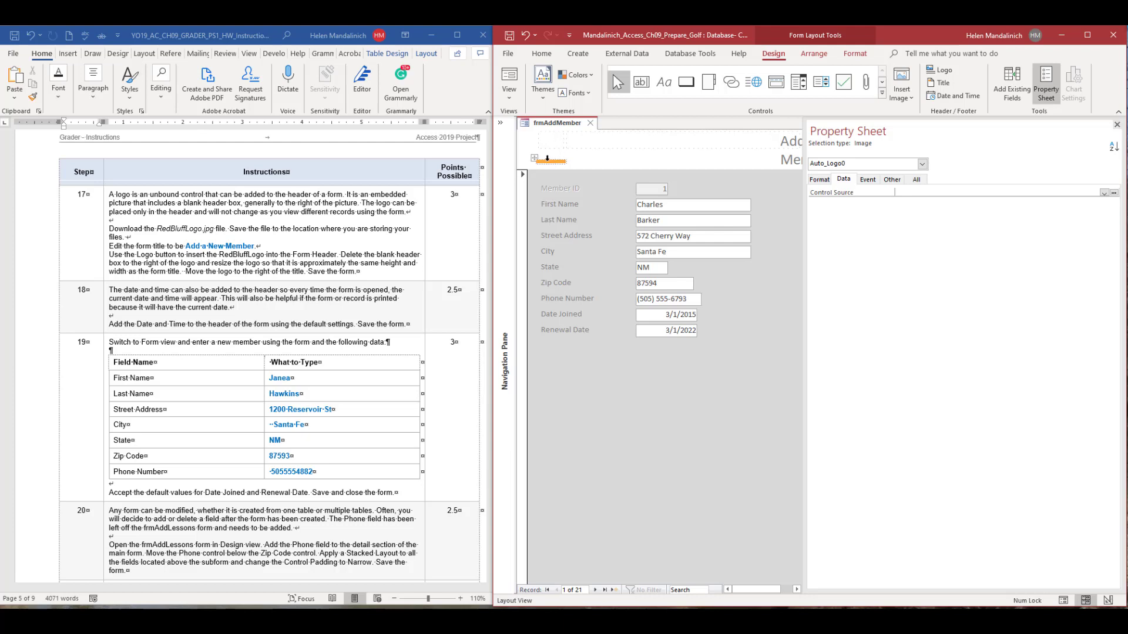
left_click_drag(548, 157, 550, 149)
left_click(573, 162)
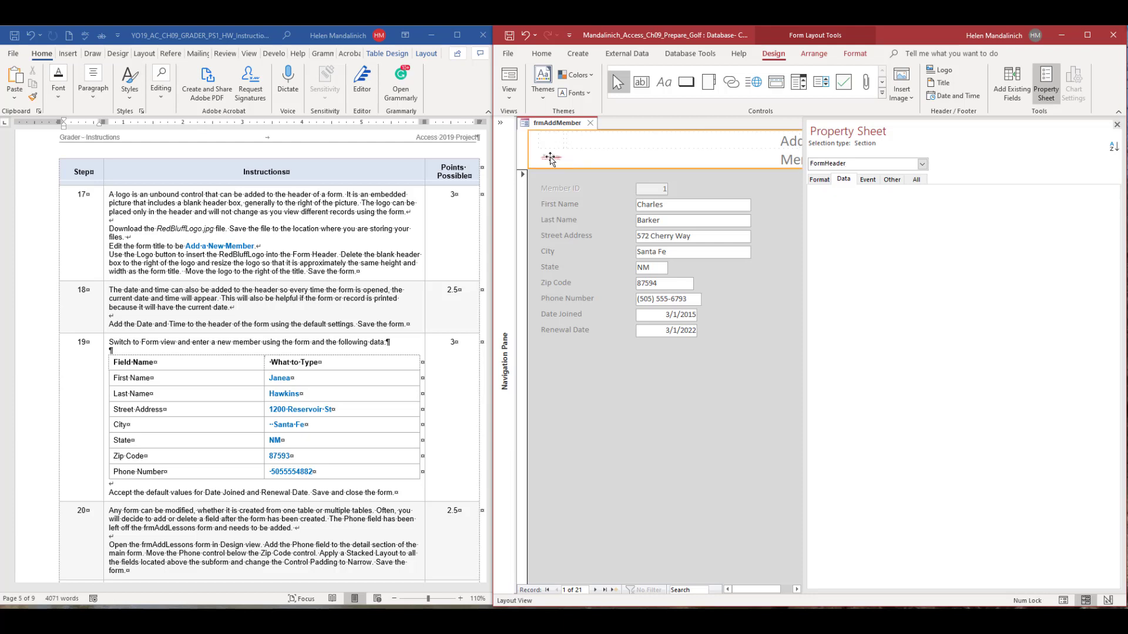
left_click(550, 157)
left_click(595, 144)
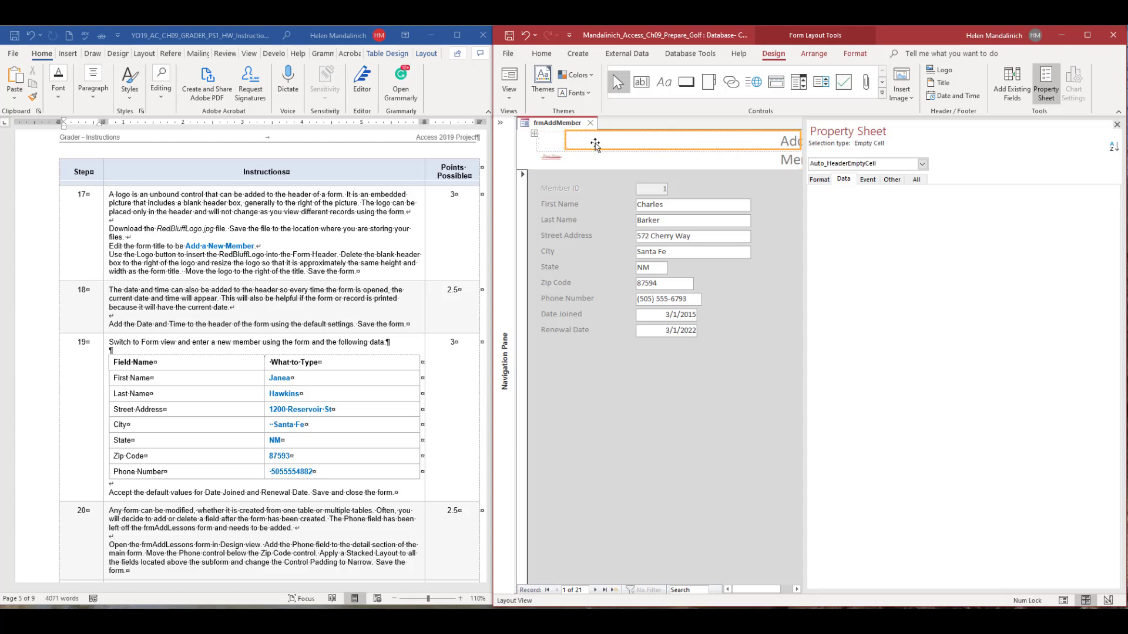
key("Delete")
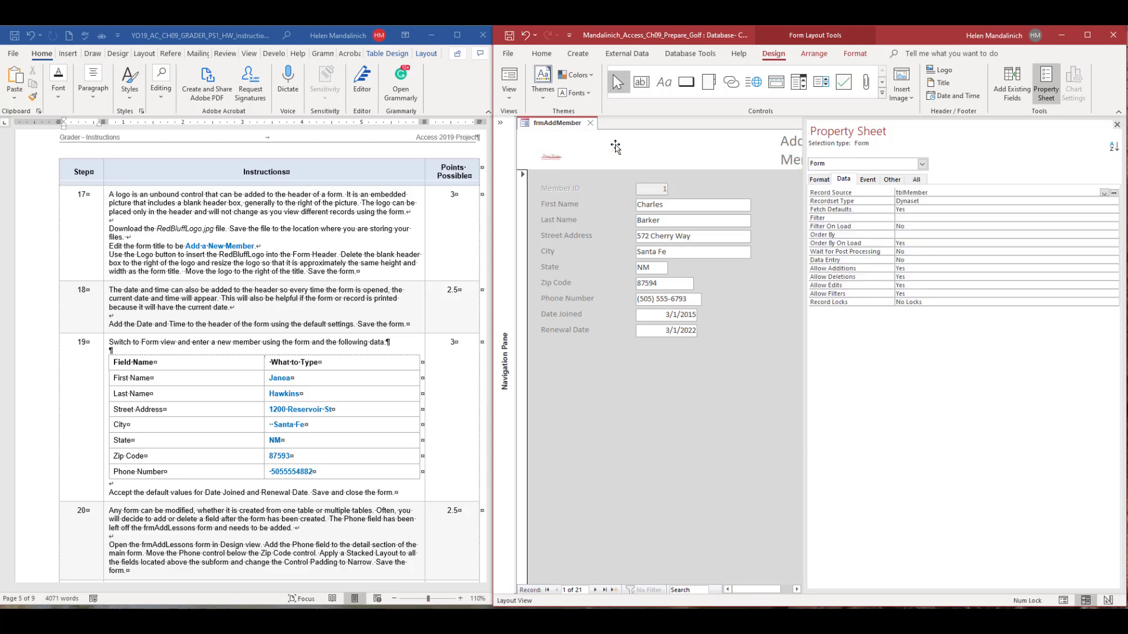
Enlarge the Red Bluff logo in the Form Header to about the full height of the header.
left_click(552, 159)
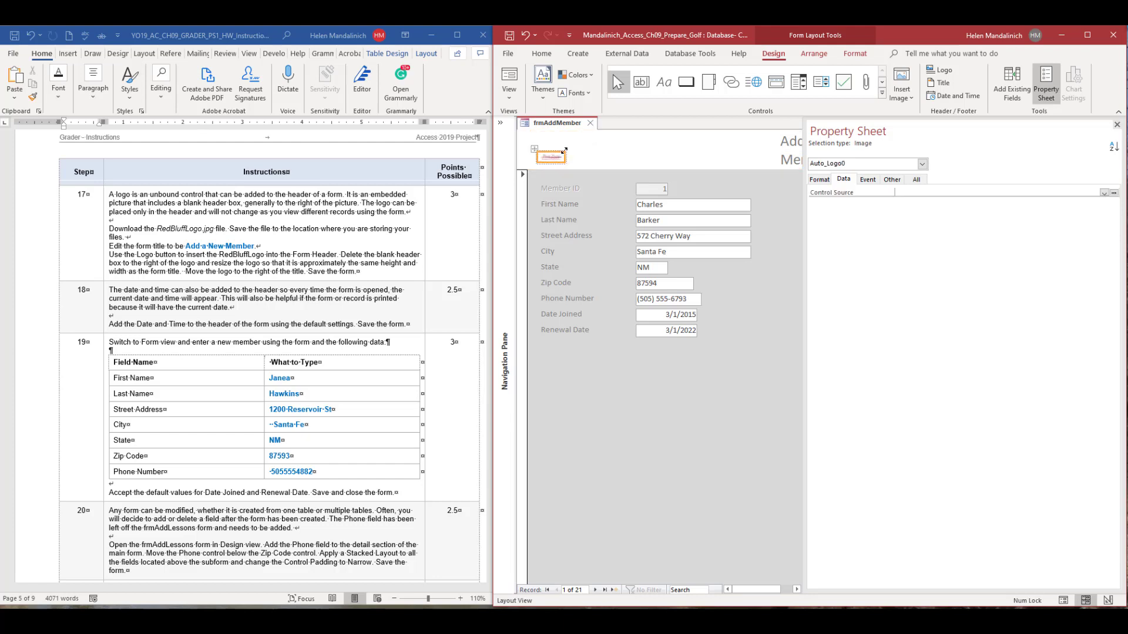
left_click_drag(564, 151, 584, 140)
left_click(613, 157)
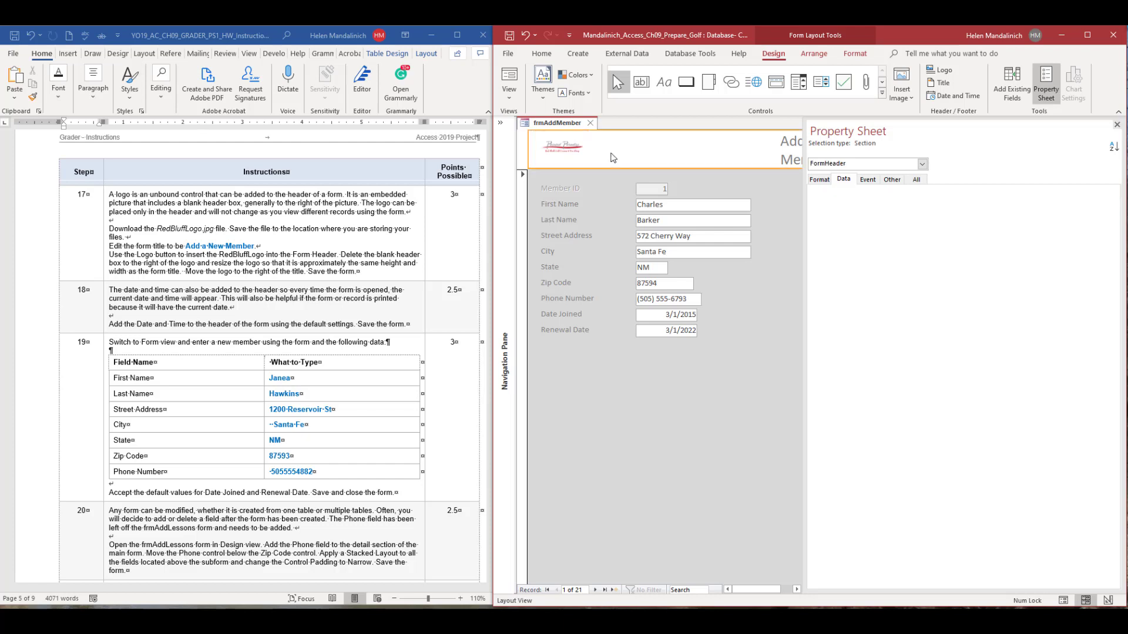
left_click(577, 155)
left_click(599, 150)
left_click(567, 145)
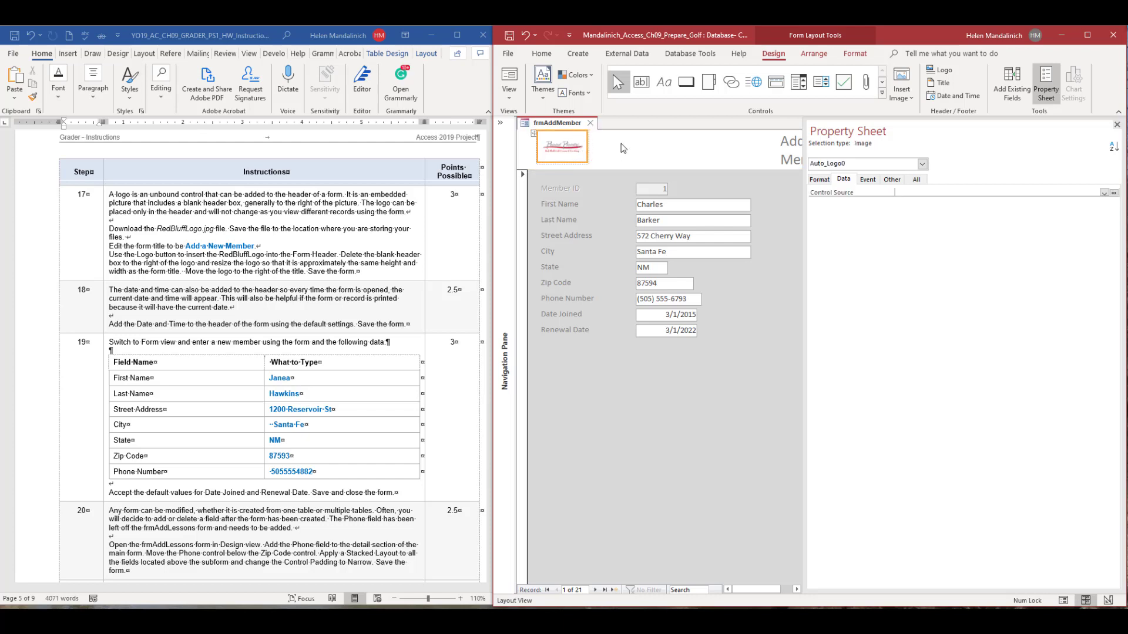
left_click(621, 148)
Stretch the title label back to the left edge of the Form Header and move the logo to the right of the title text.
left_click(787, 142)
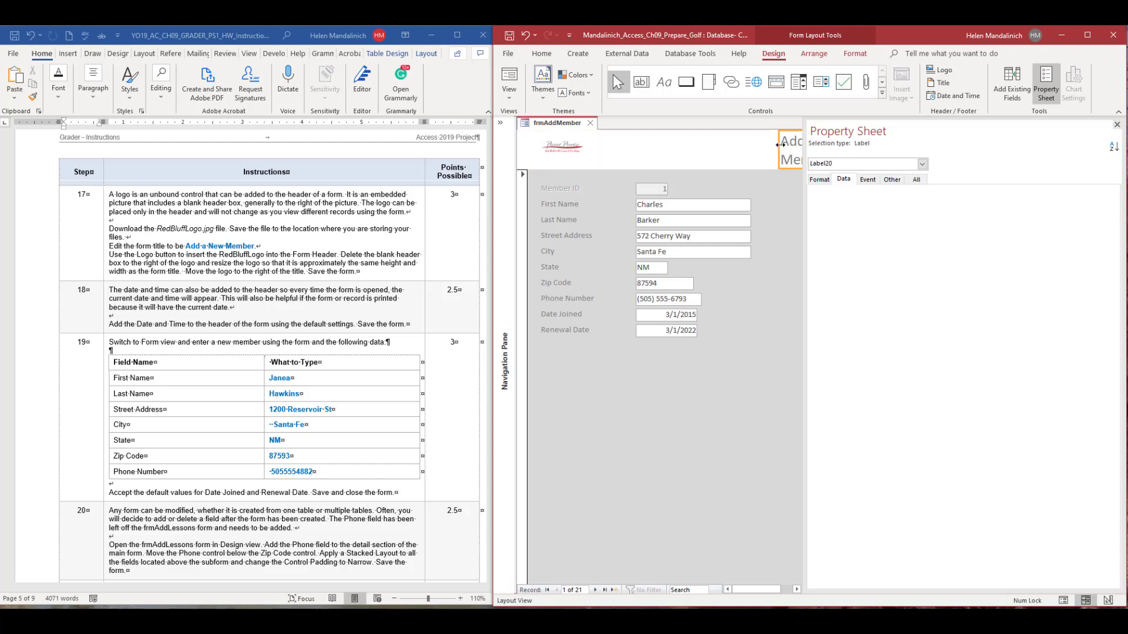
left_click_drag(655, 144, 644, 145)
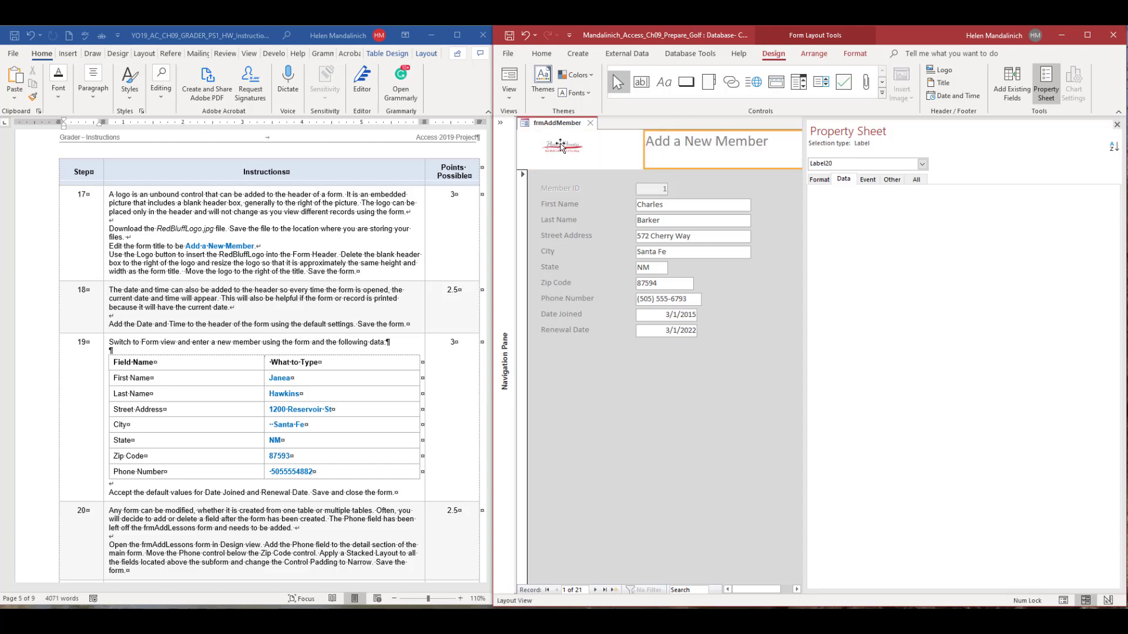
left_click(575, 147)
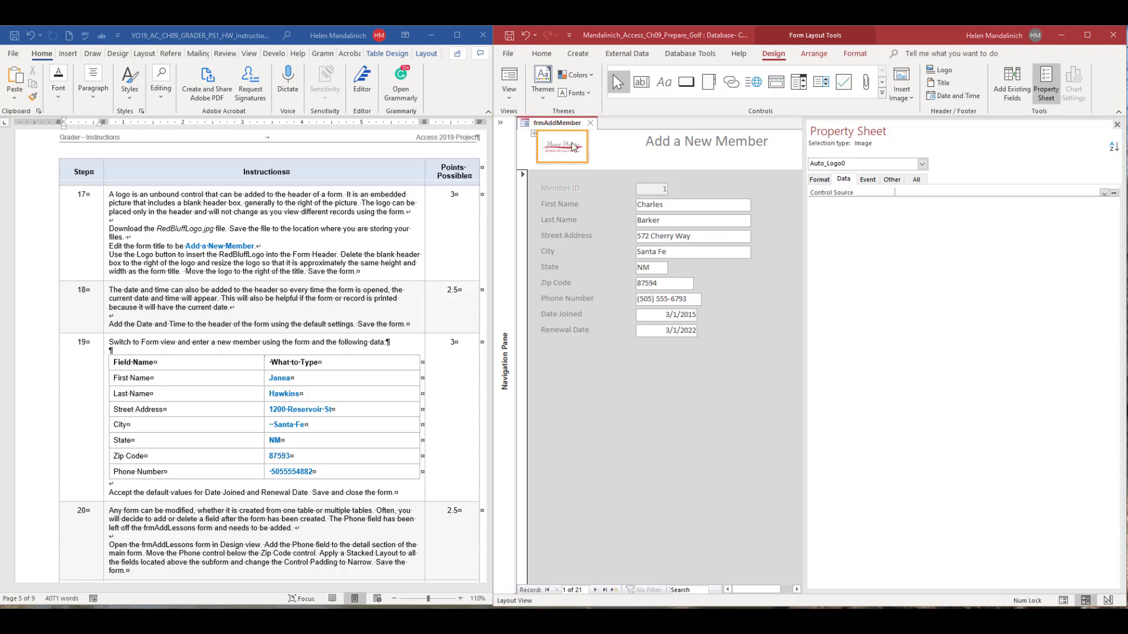
left_click_drag(705, 144, 699, 144)
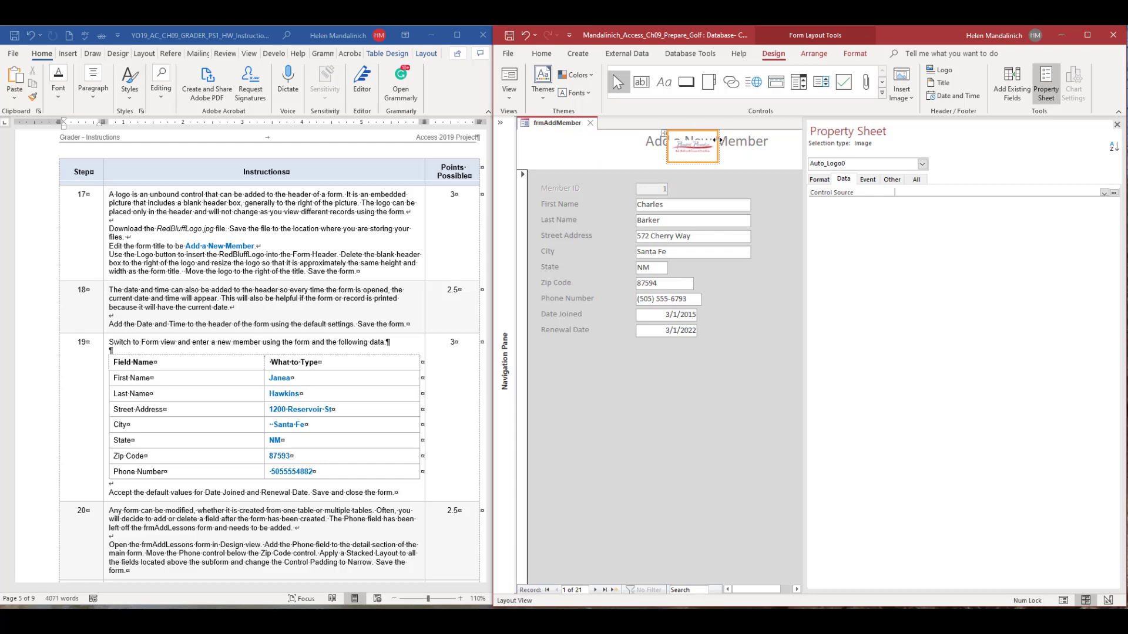
left_click(659, 139)
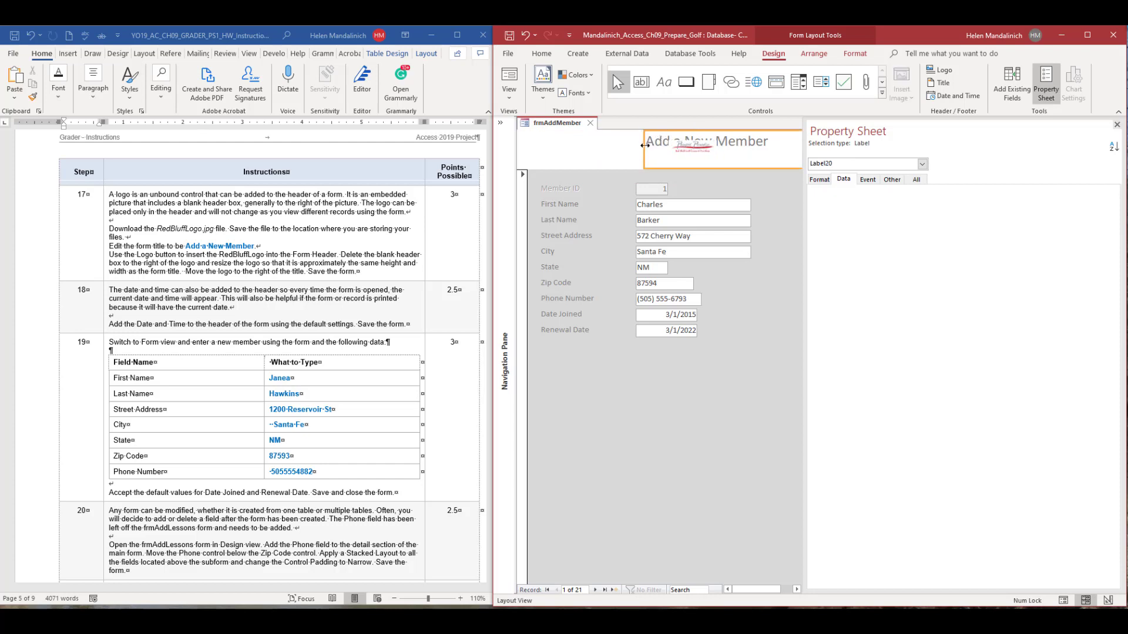
left_click_drag(644, 147, 531, 142)
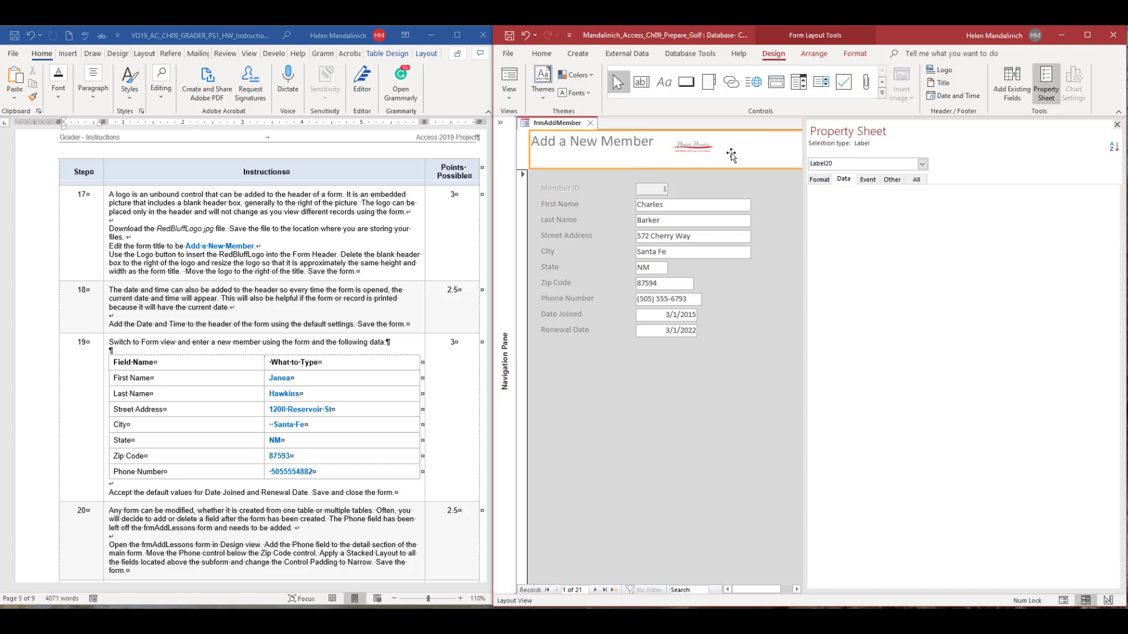
Close the Property Sheet, then narrow the title label to fit its text and enlarge the logo to about the same size.
left_click(1117, 126)
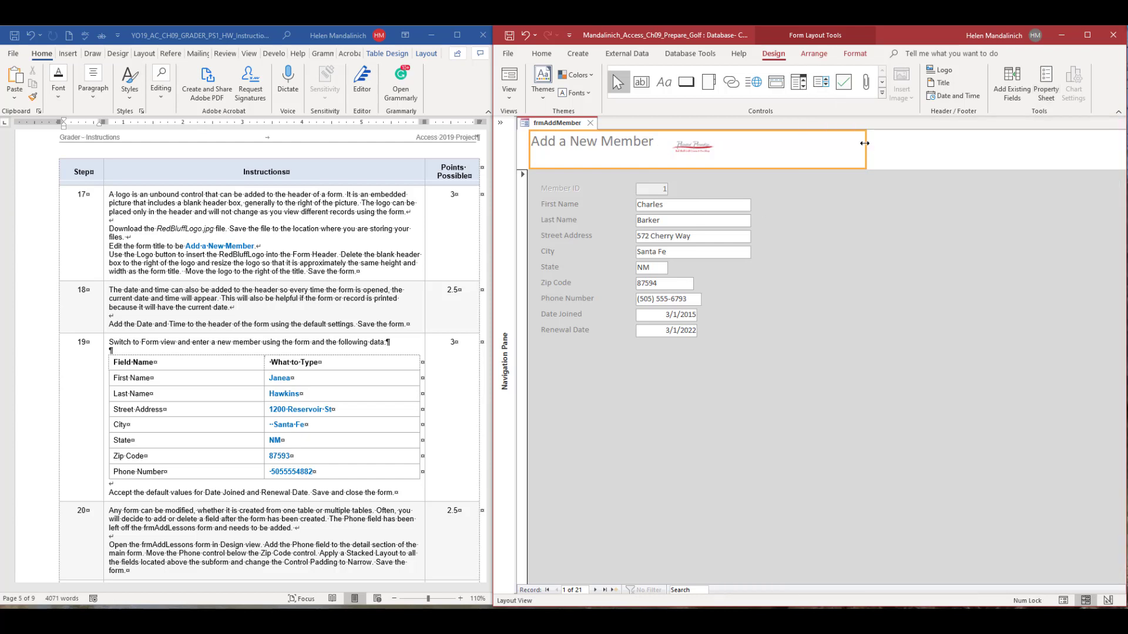
left_click_drag(864, 143, 846, 169)
left_click(692, 150)
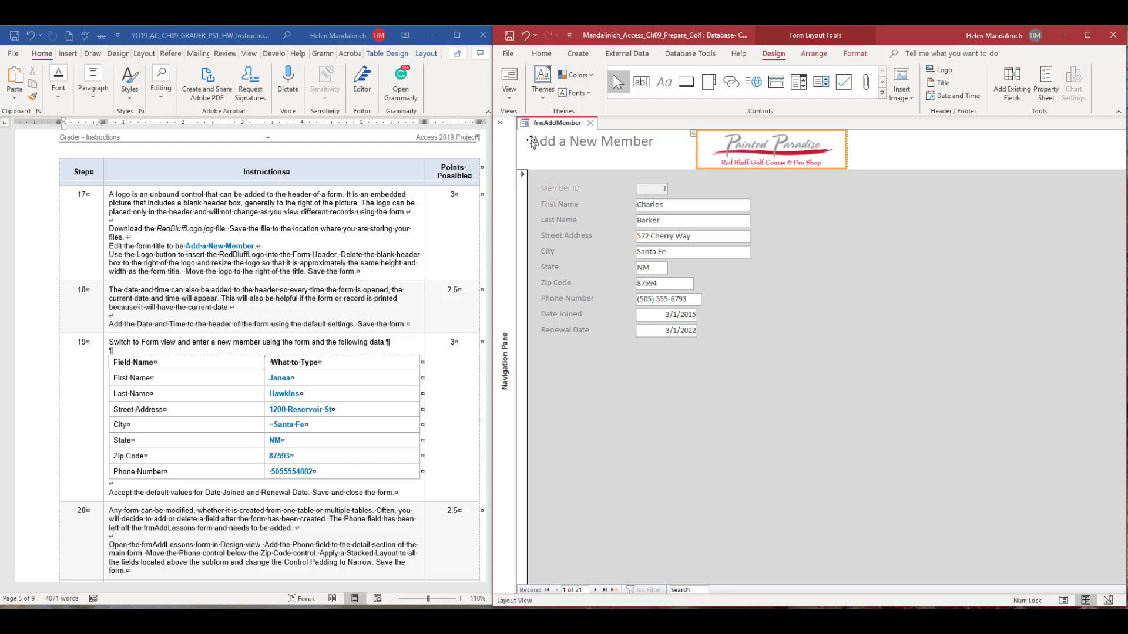
left_click(598, 148)
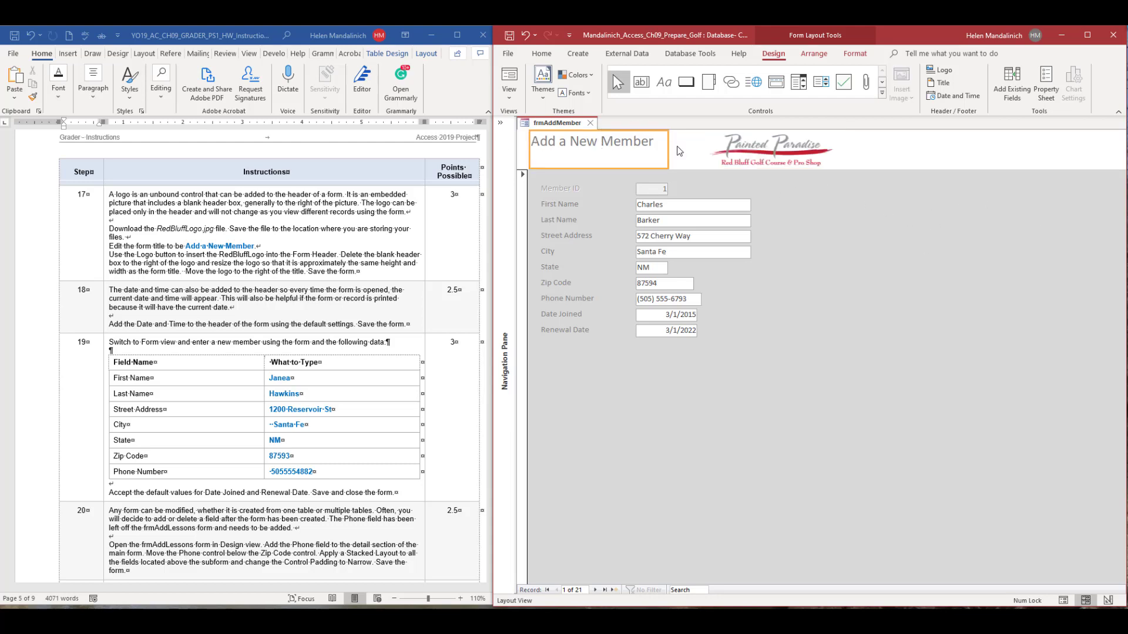
left_click(679, 149)
left_click(625, 153)
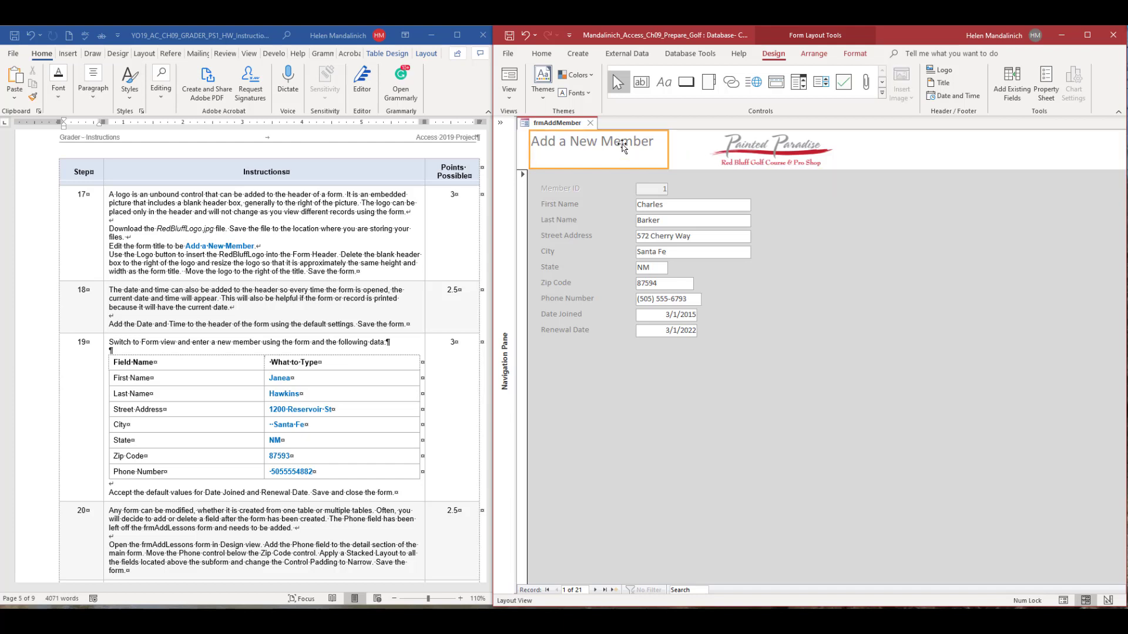
left_click(719, 151)
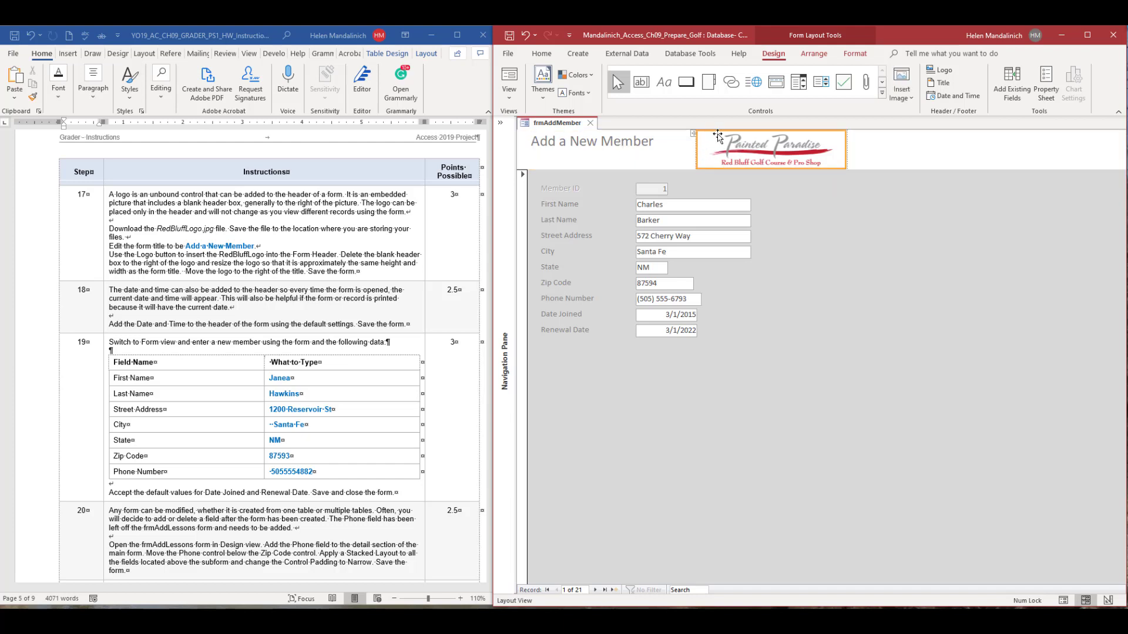
Move the logo directly beside the right edge of the title label and save the form.
left_click_drag(718, 136, 692, 137)
left_click(590, 161)
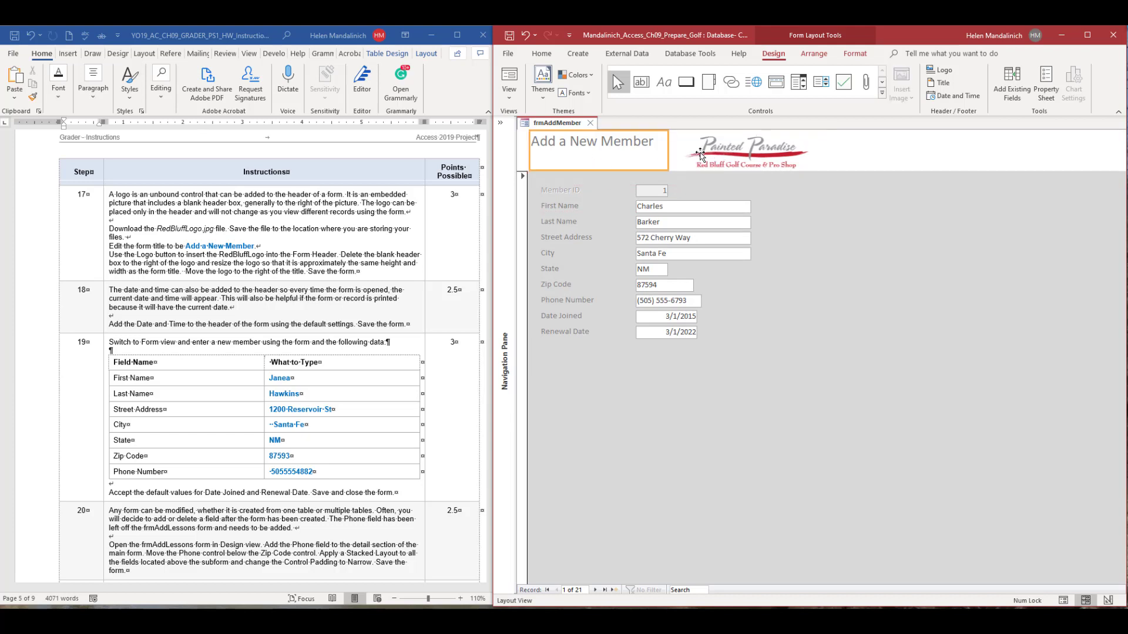
left_click(585, 152)
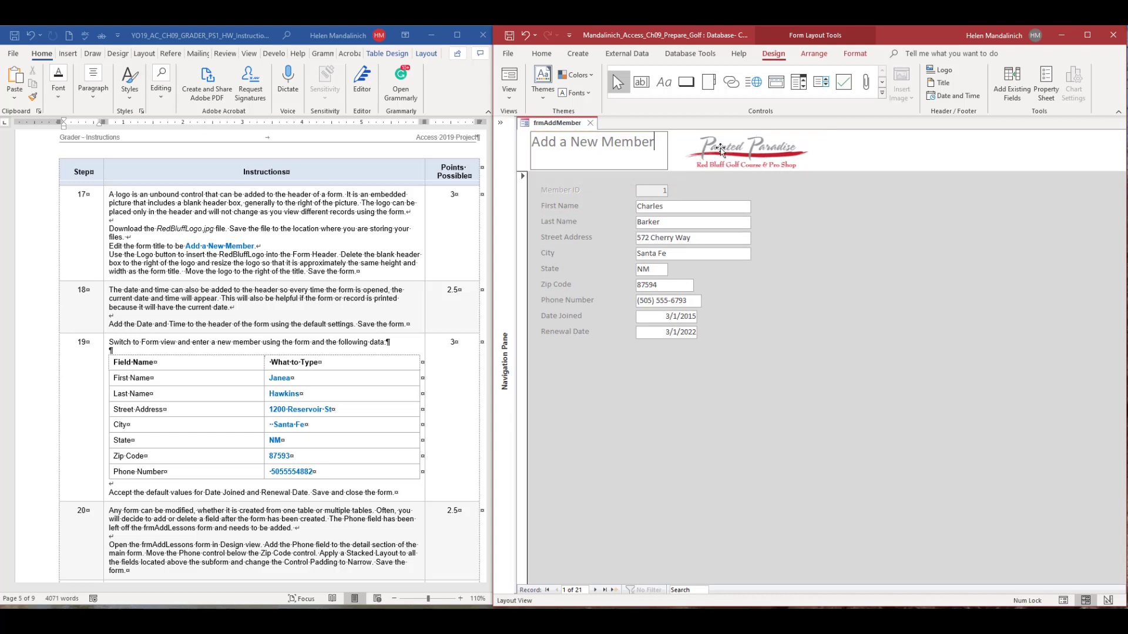
left_click(721, 151)
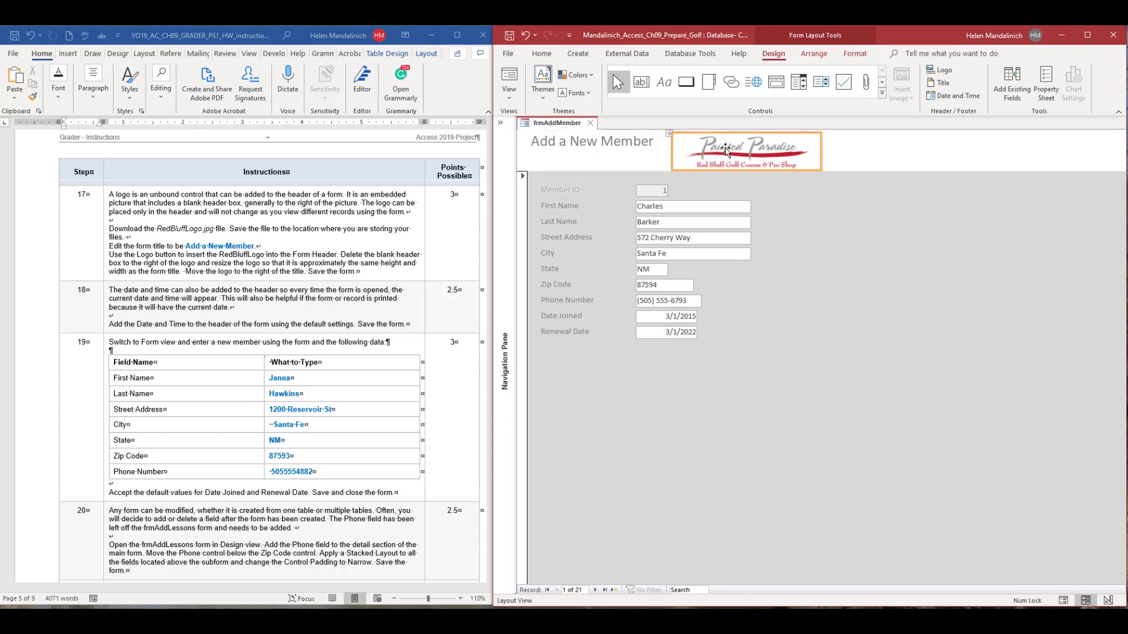
left_click(877, 155)
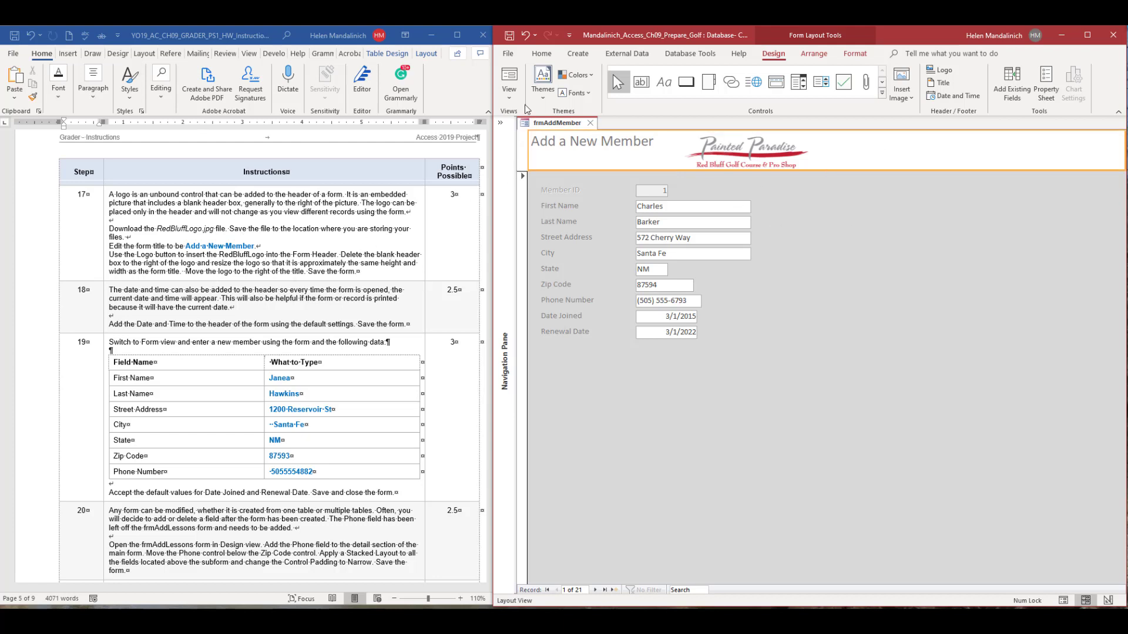
left_click(508, 36)
Switch to the Word instructions and highlight step number 17 in yellow as completed.
left_click(85, 214)
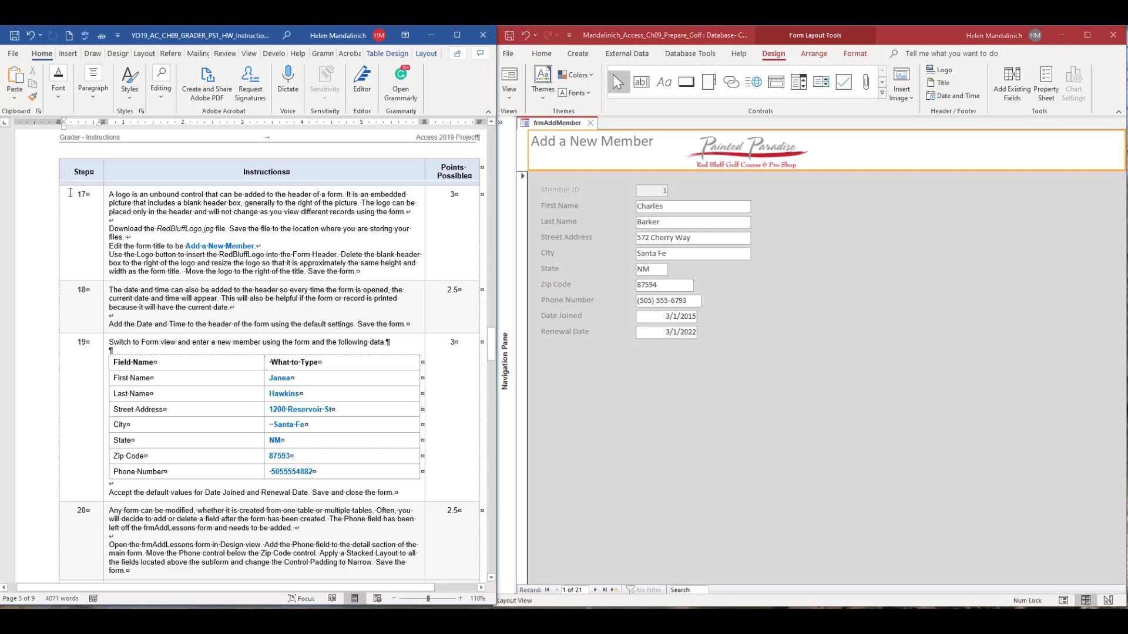
double_click(80, 194)
left_click(114, 174)
scroll(232, 404, "down", 2)
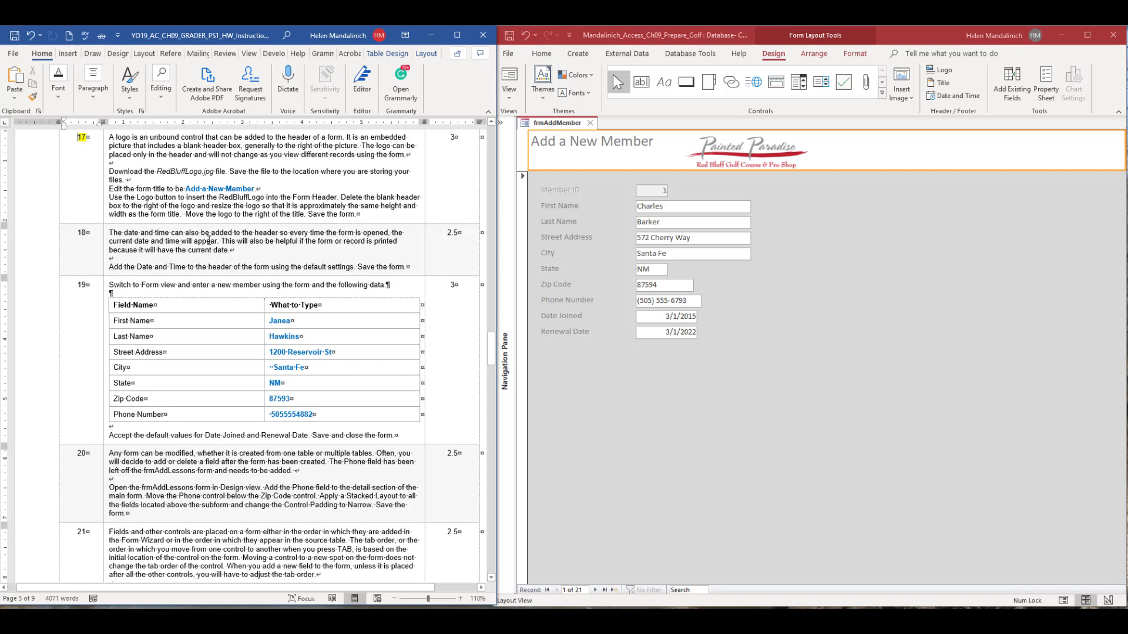
Return to Access and add the date and time to frmAddMember's Form Header using the default settings.
left_click(888, 154)
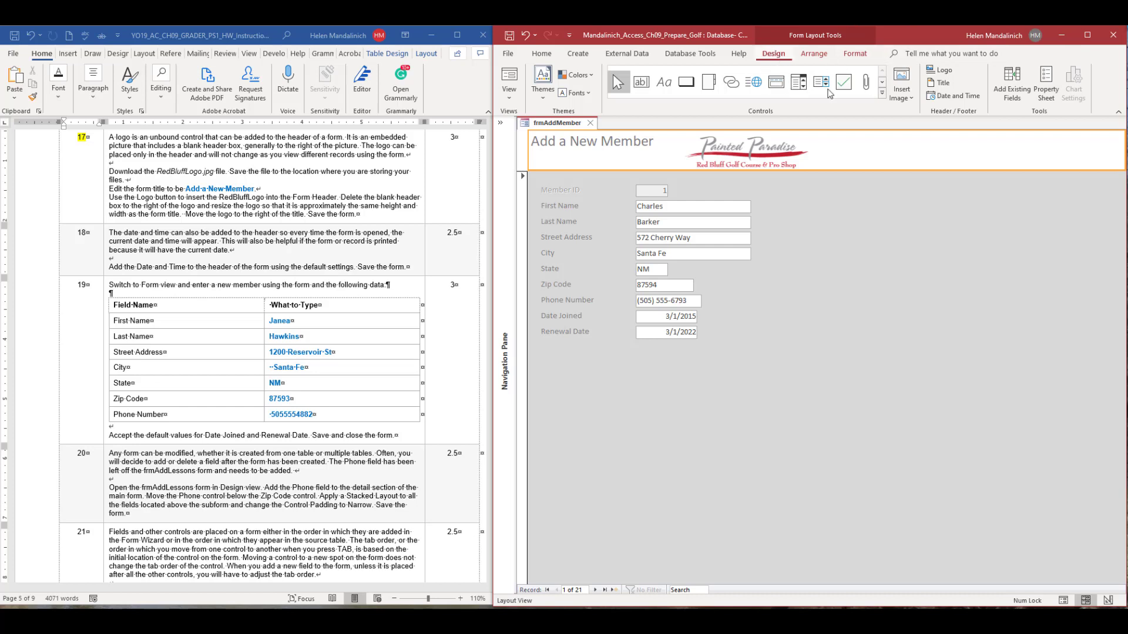
left_click(950, 94)
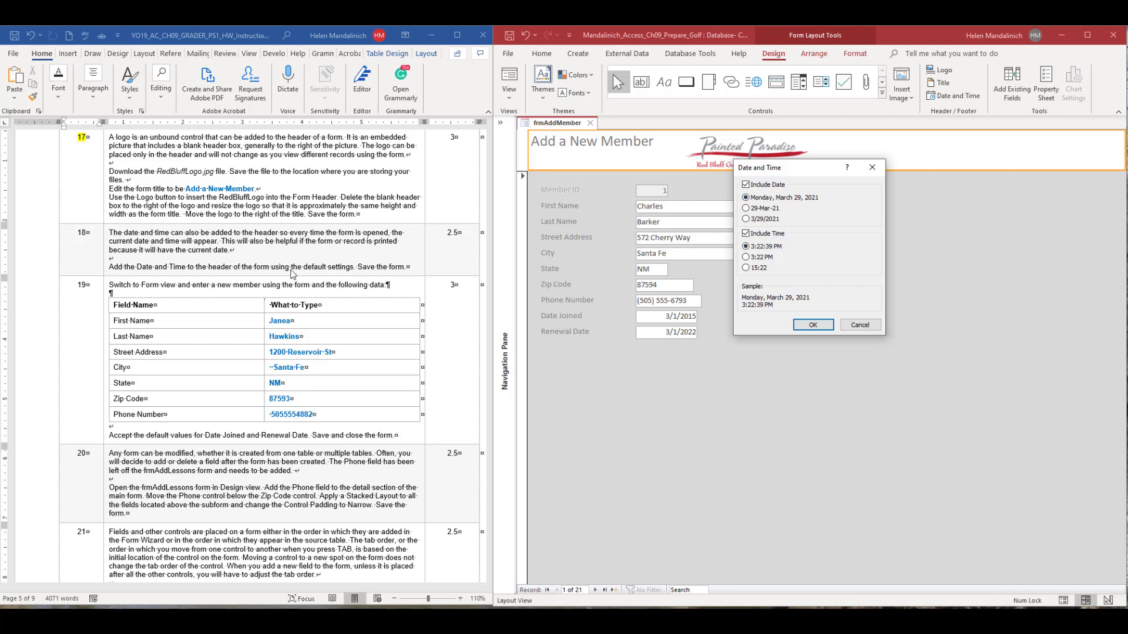
left_click(826, 327)
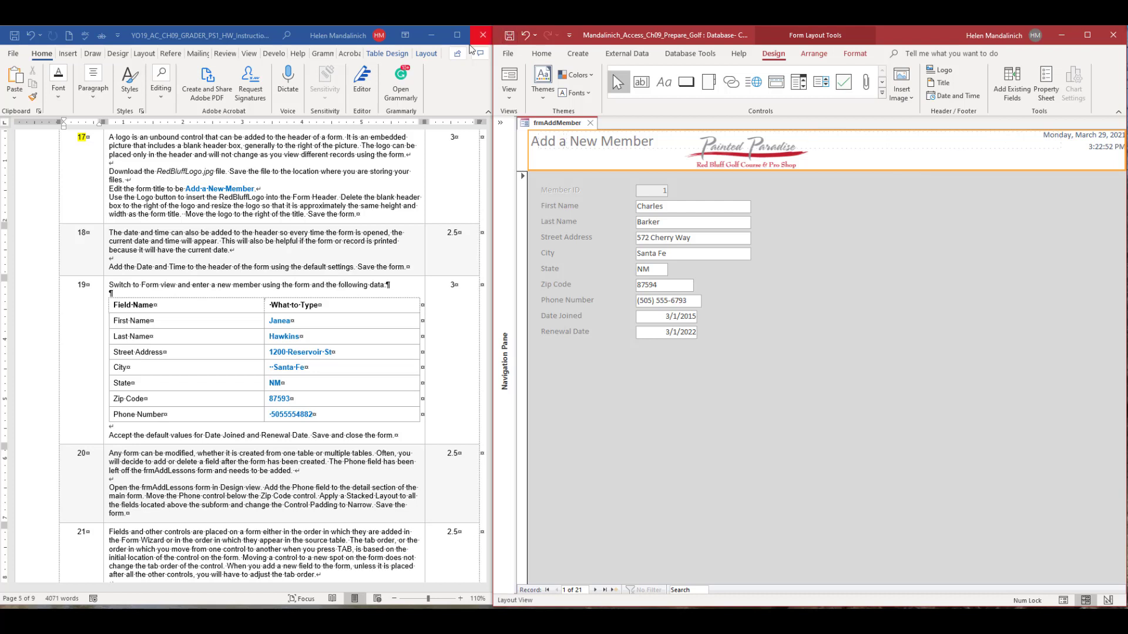
Highlight step number 18 in yellow in the Word instructions.
left_click(96, 233)
double_click(82, 233)
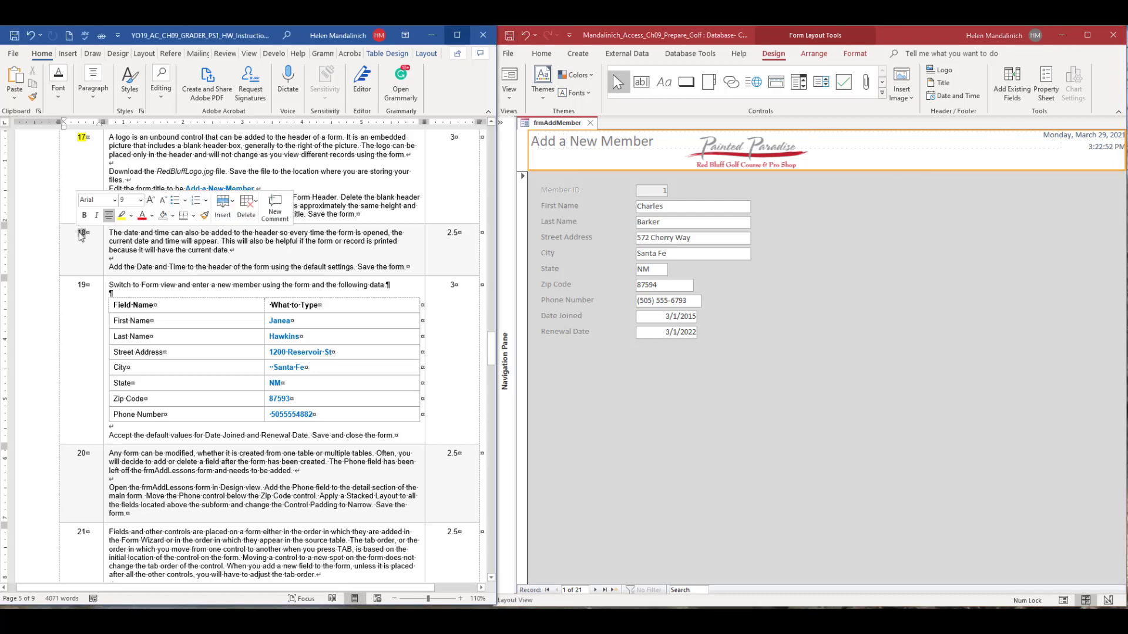
left_click(121, 216)
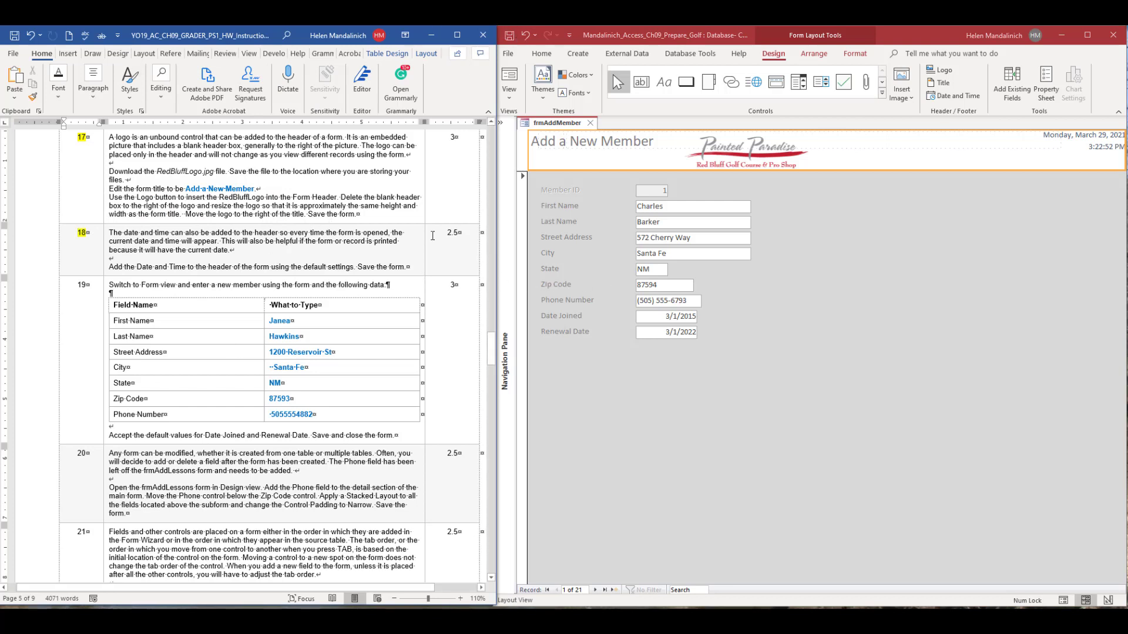
Open frmAddMember in Form view, start a new record, and enter the member's first and last name.
left_click(514, 76)
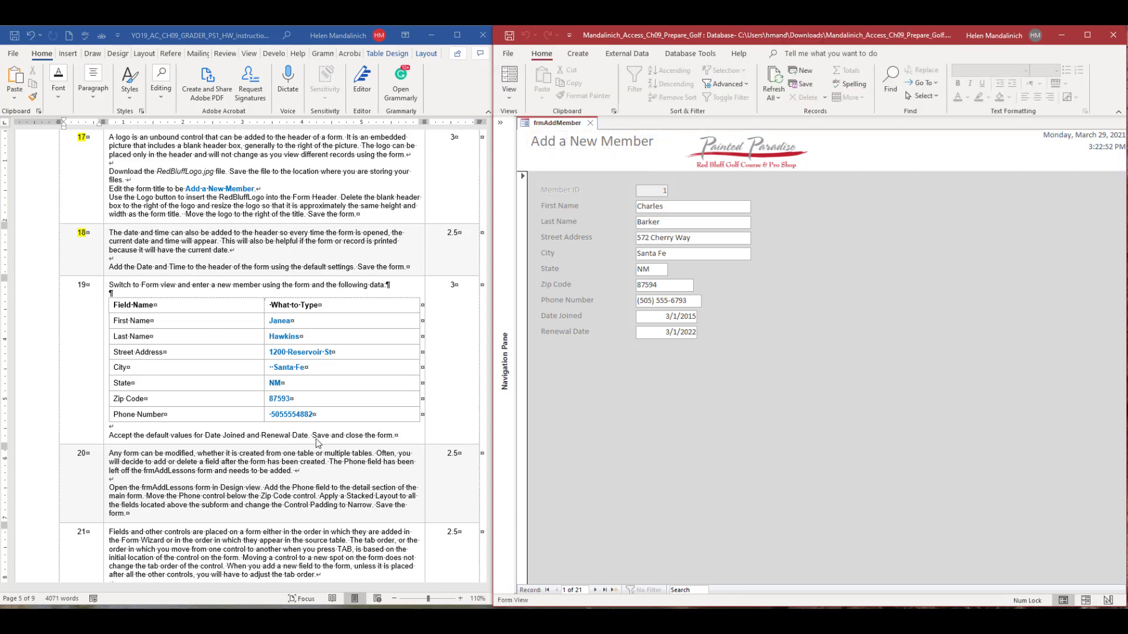
left_click(614, 591)
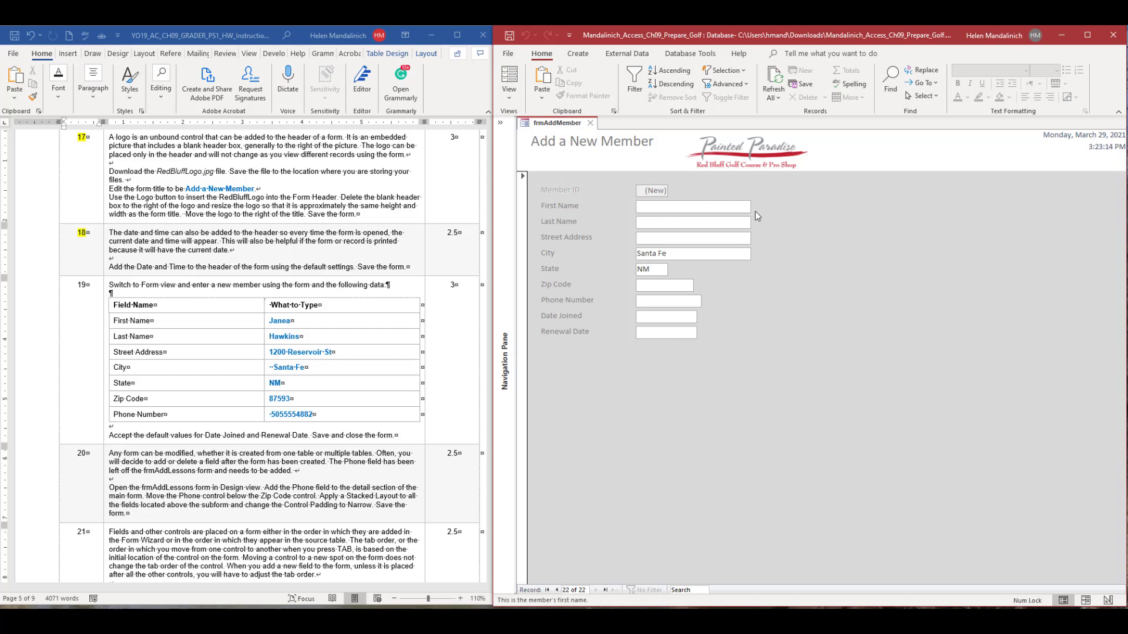
type("Janea")
key("Tab")
type("Hawkins")
key("Tab")
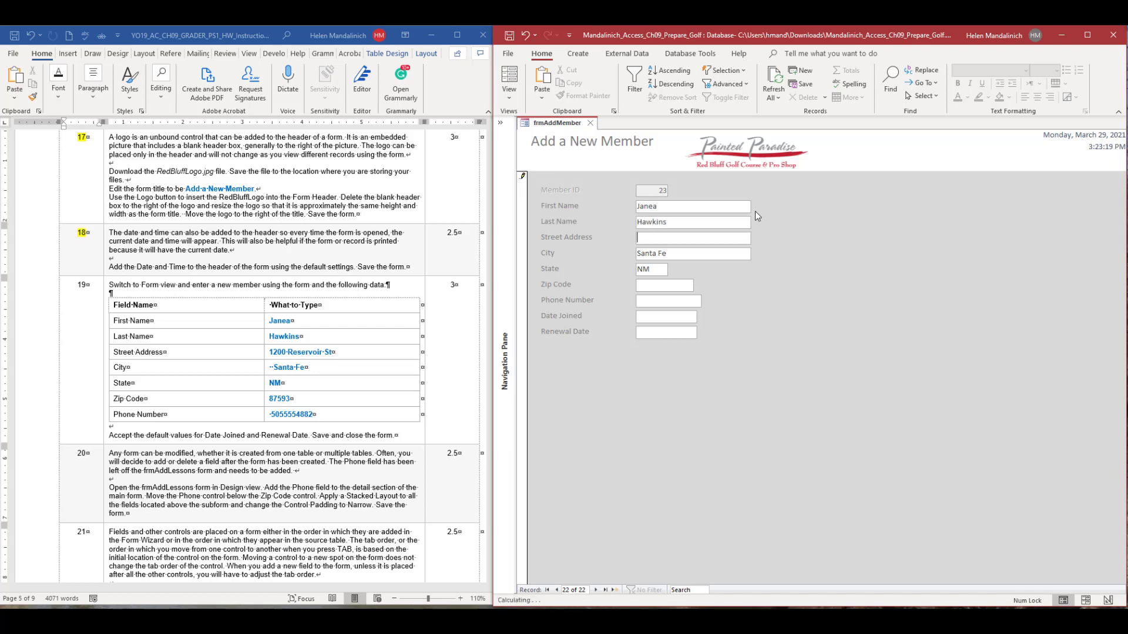
Enter the new member's street address and keep the default city and state.
type("1200 Reservoir St")
key("Tab")
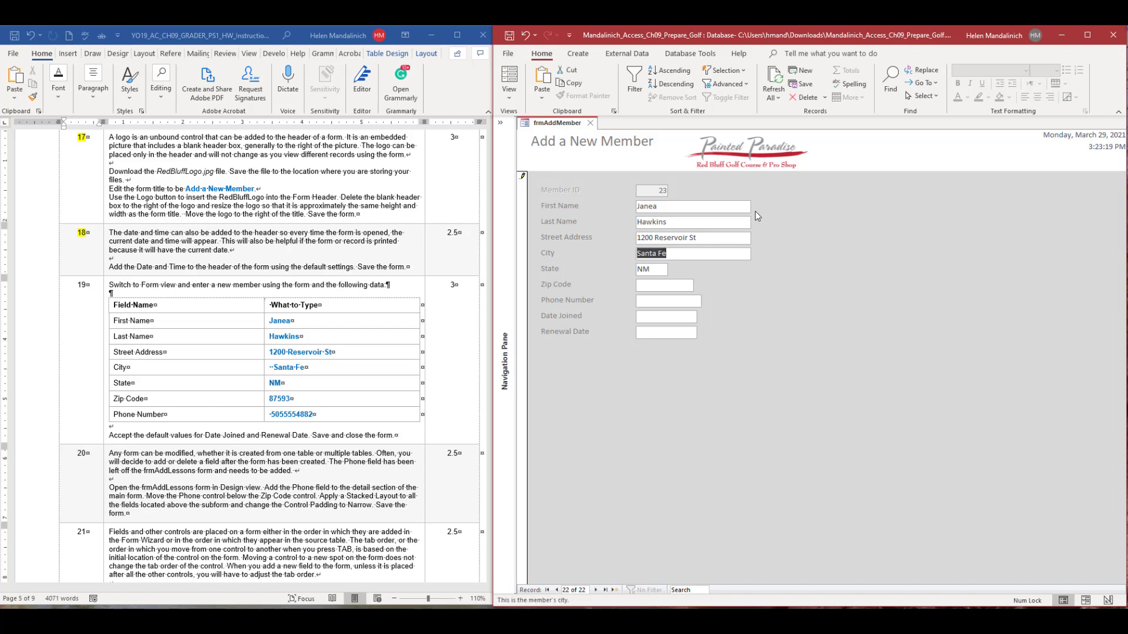
key("Tab")
key("Tab")
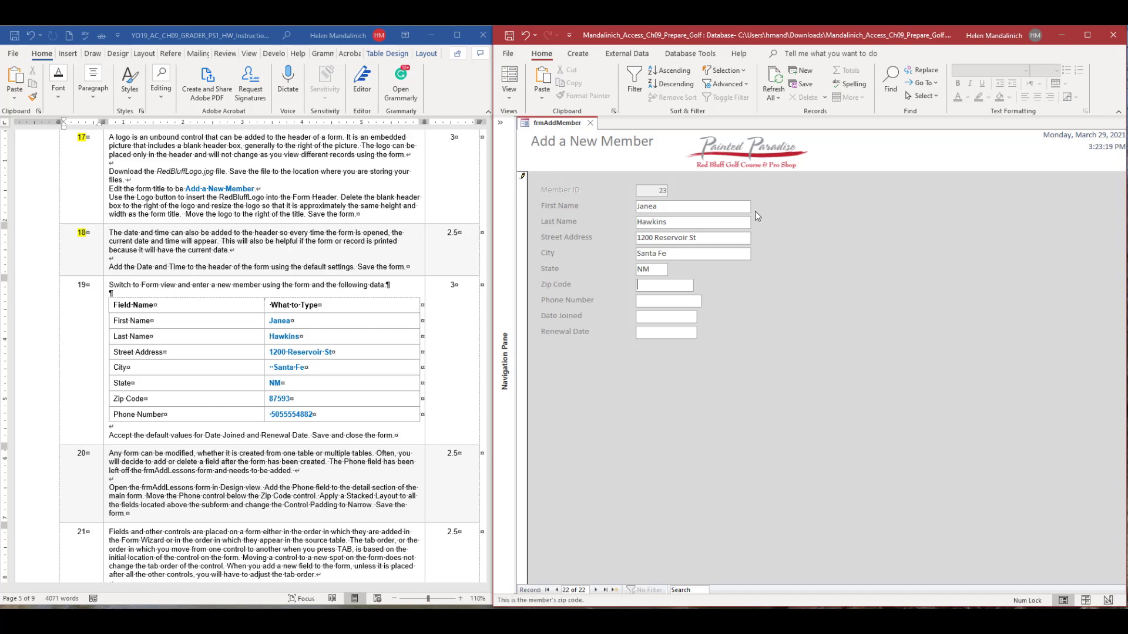
Enter the new member's zip code and phone number from the step 19 data table.
type("87593")
key("Tab")
key("Tab")
key("shift+Tab")
type("505) 555-")
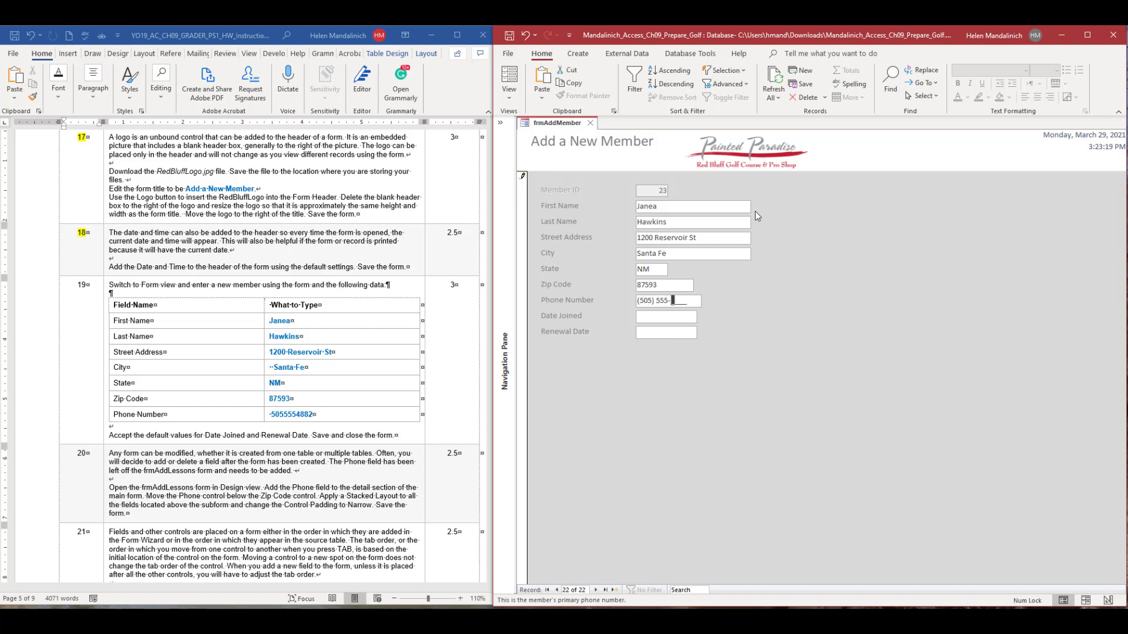
type("548")
key("BackSpace")
key("BackSpace")
key("BackSpace")
type("882")
key("Tab")
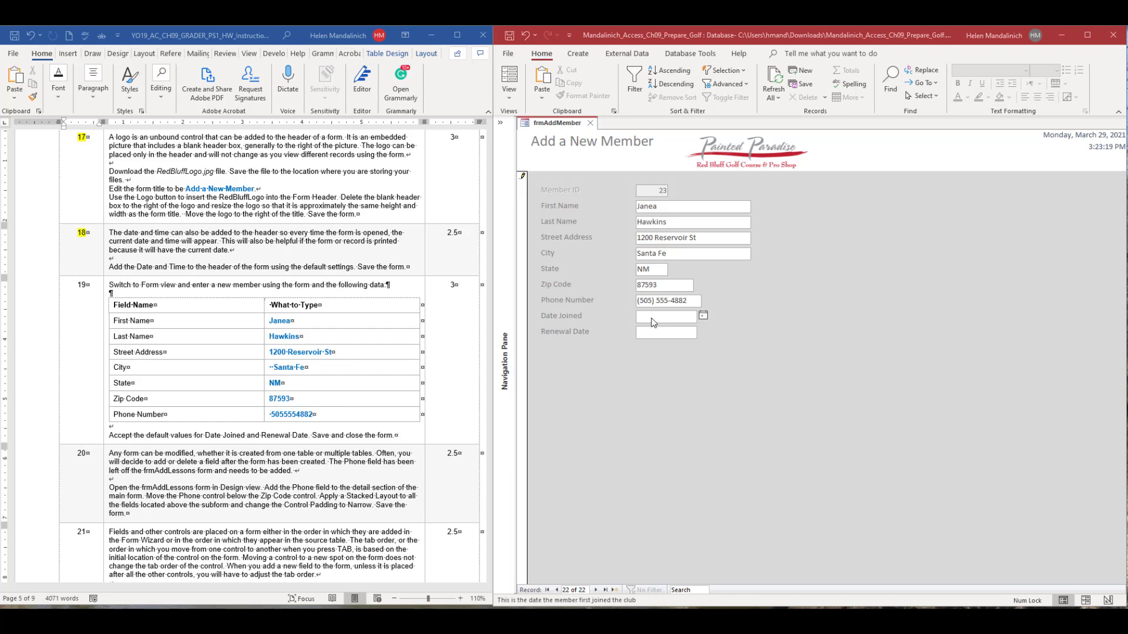
Switch frmAddMember to Layout view and set the Date Joined text box's Default Value property to =Date().
left_click(509, 94)
left_click(522, 174)
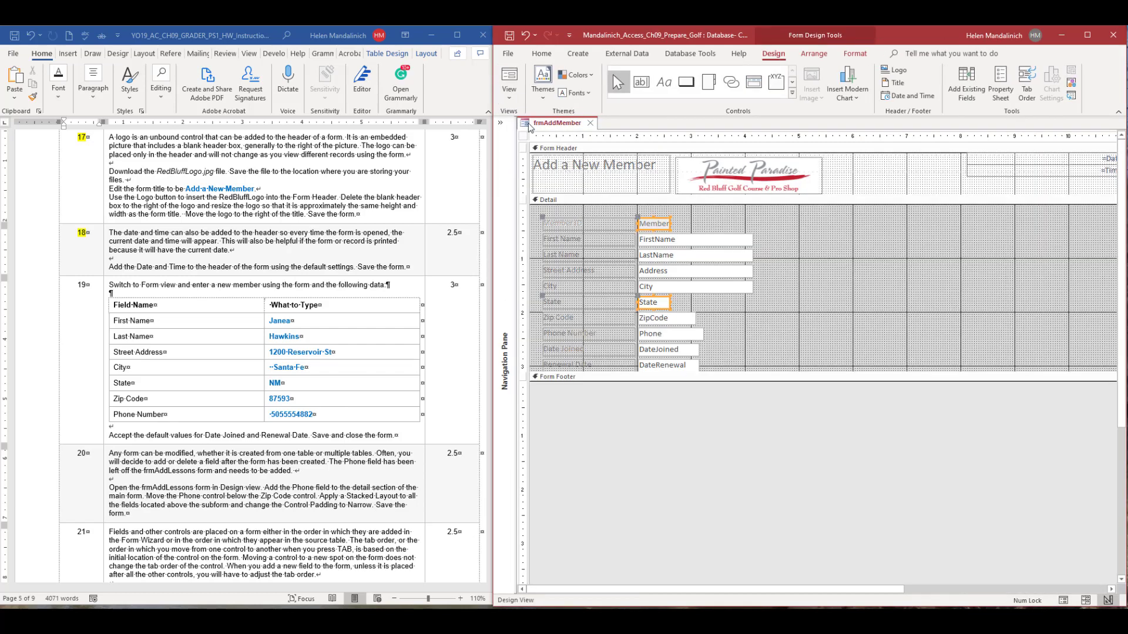
left_click(509, 100)
left_click(527, 150)
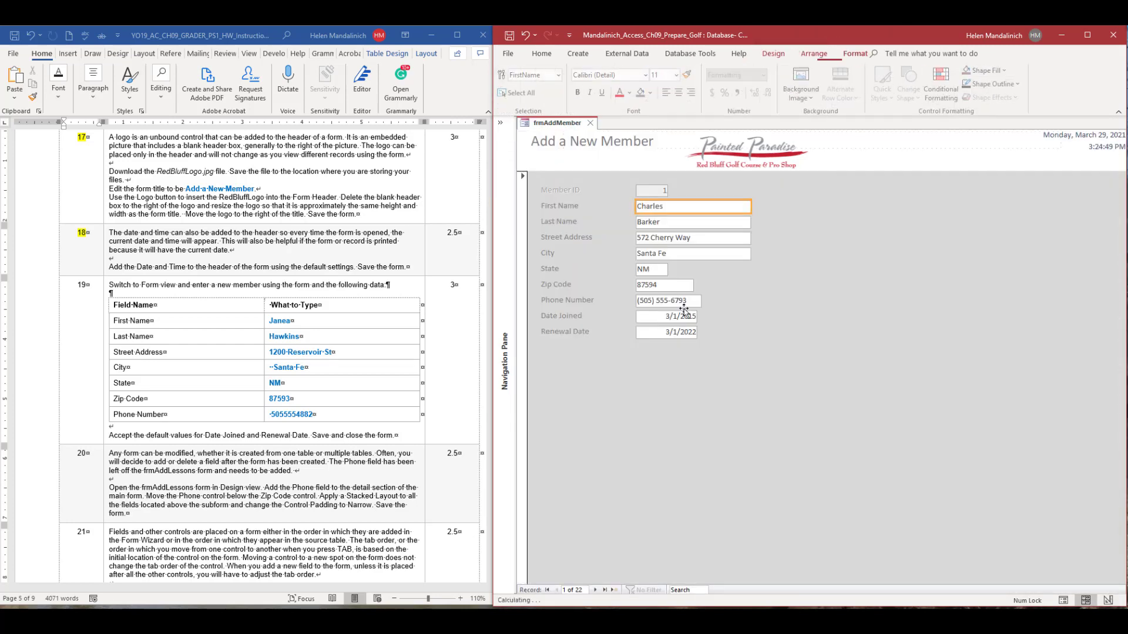
left_click(662, 317)
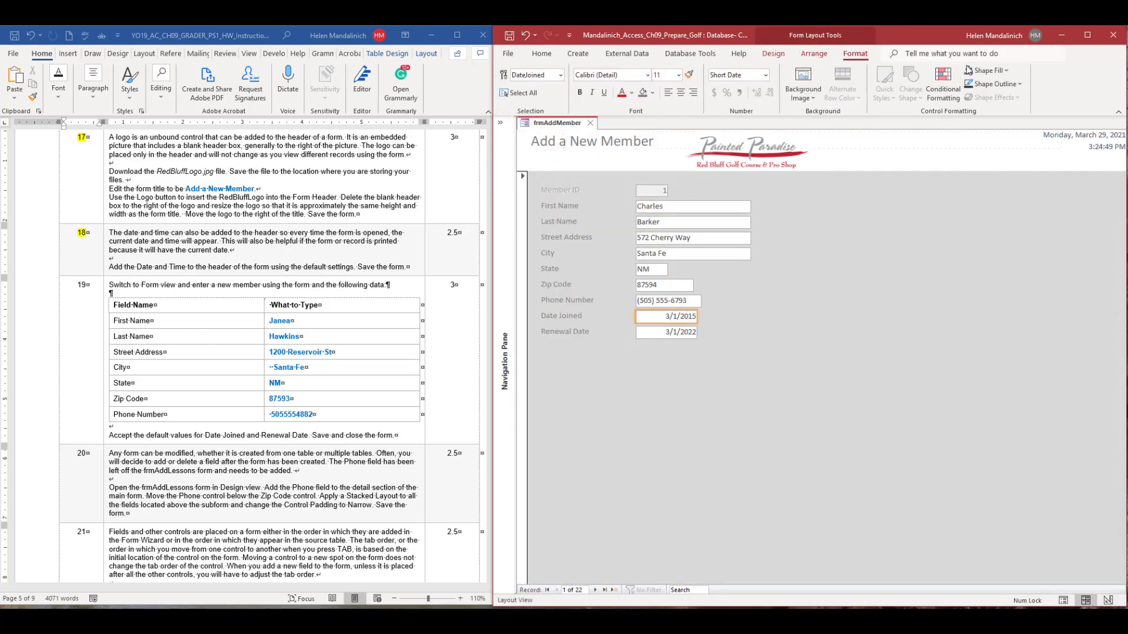
left_click(773, 53)
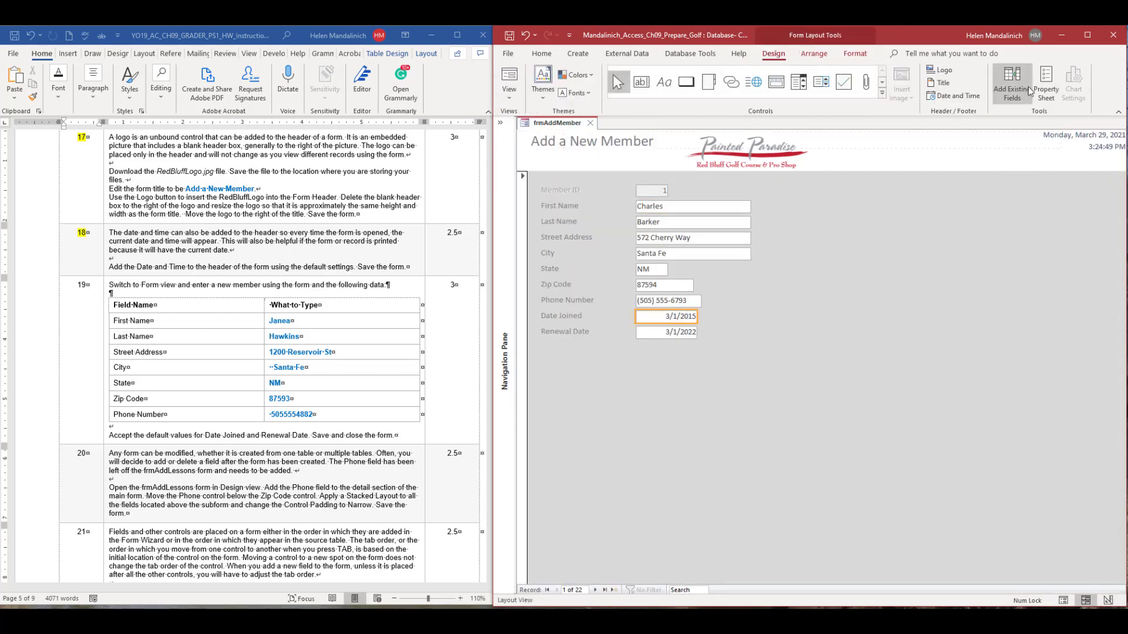
left_click(1049, 84)
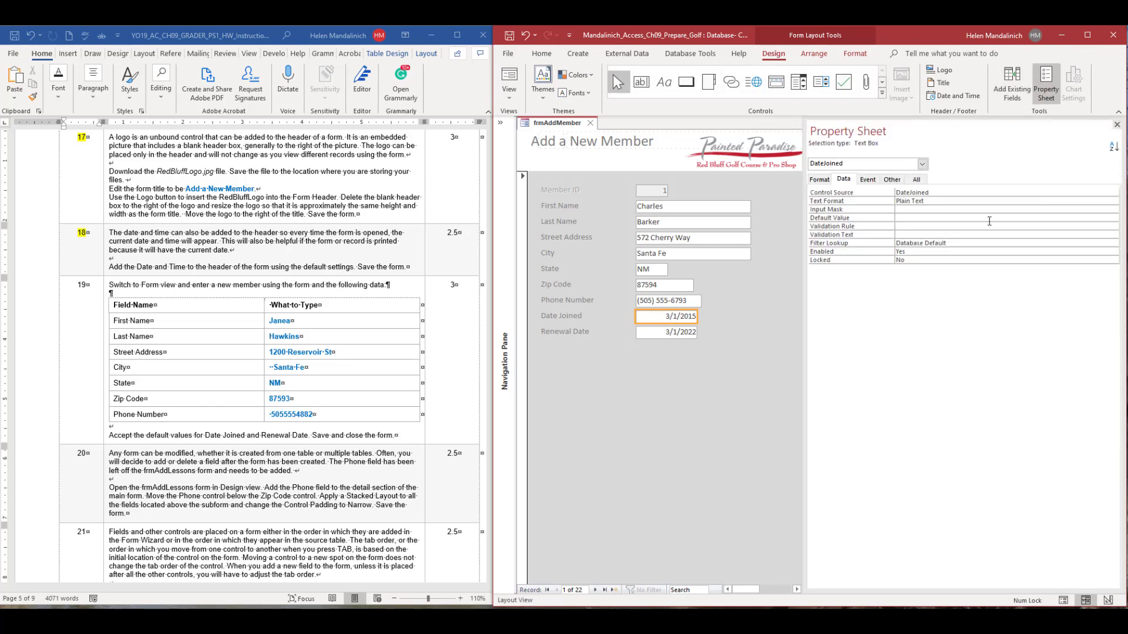
left_click(904, 217)
type("=date()")
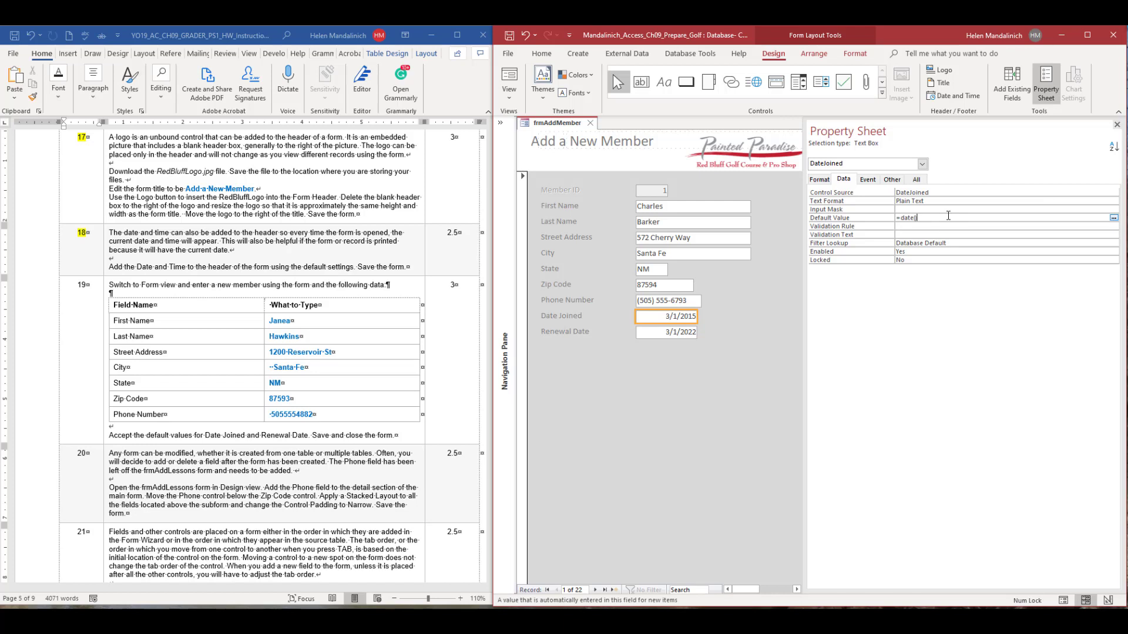
key("Return")
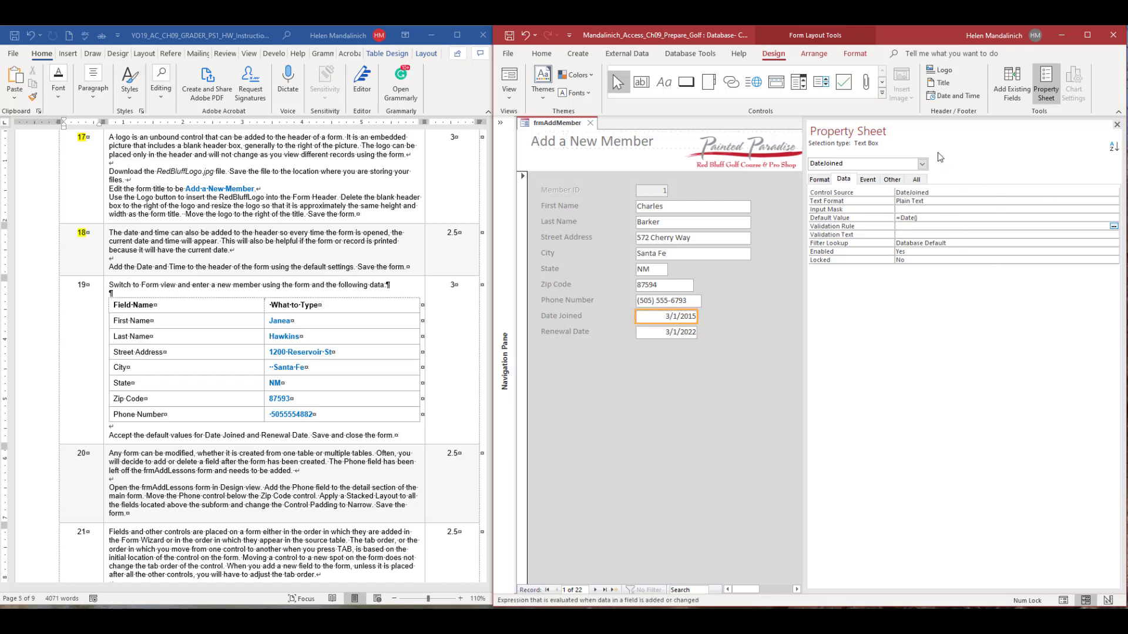
Close the property sheet, check the date fields in the new member's record, and advance to a blank record to check the default dates.
left_click(1119, 123)
left_click(605, 590)
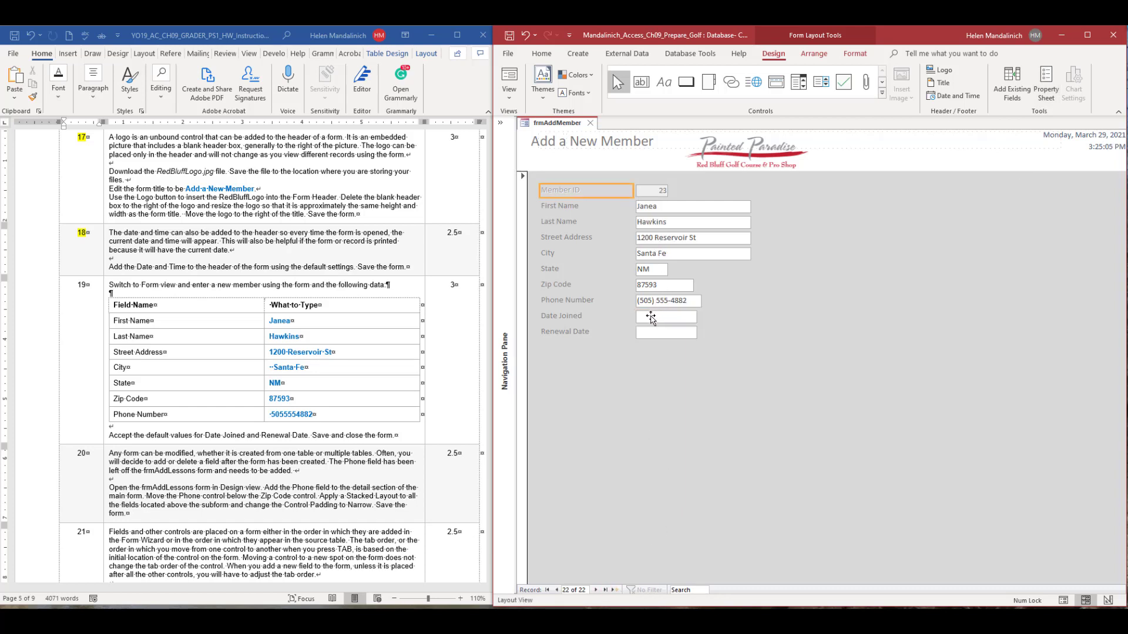
mouse_move(652, 316)
left_mouse_down()
mouse_move(691, 332)
mouse_move(668, 322)
left_mouse_up()
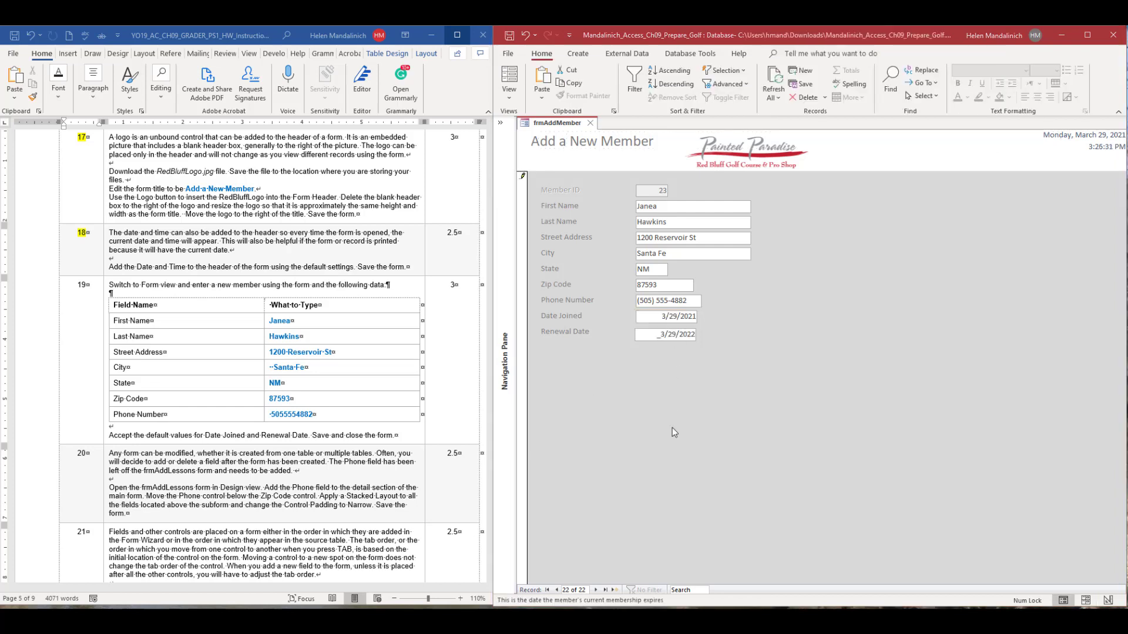
left_click(683, 315)
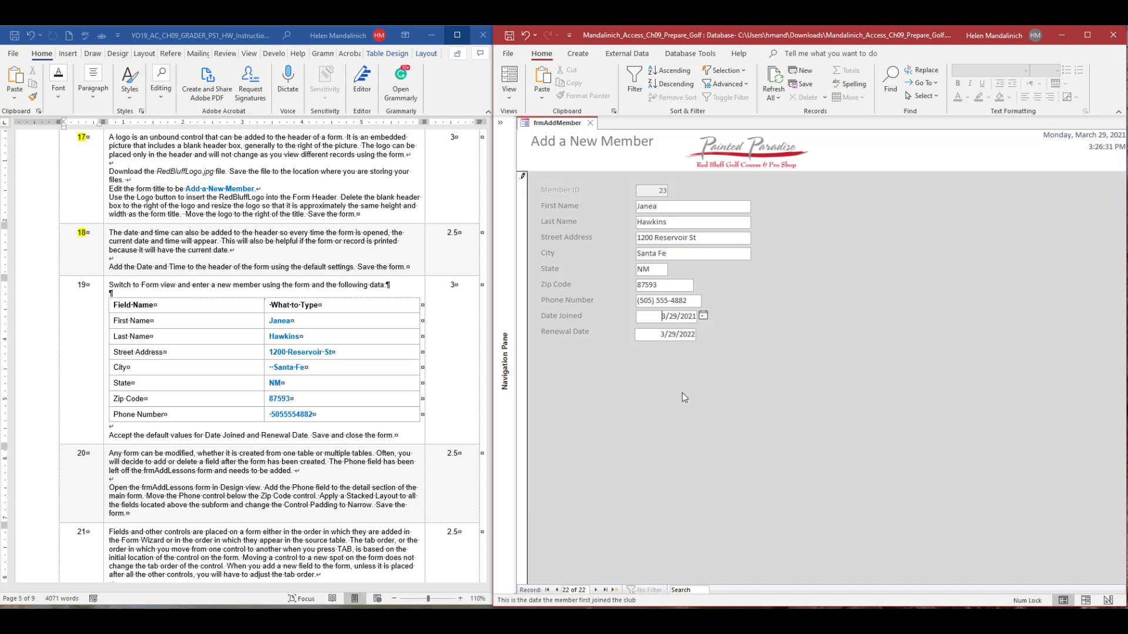
left_click(613, 590)
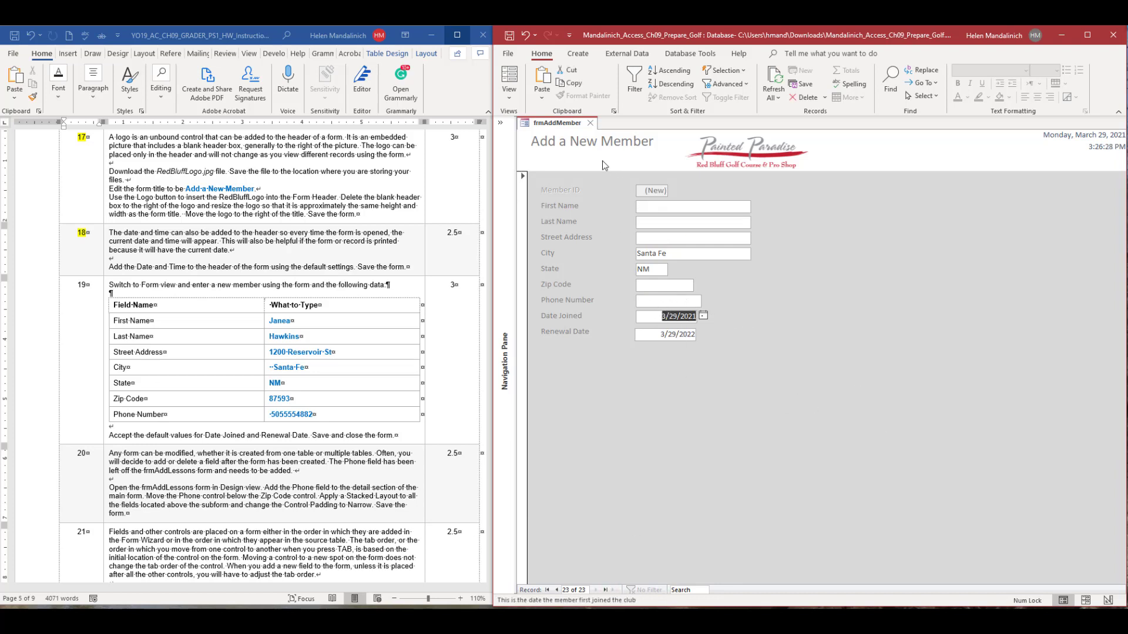
Return frmAddMember to Layout view and examine the Default Value expression in Date Joined's property sheet.
left_click(509, 93)
left_click(547, 149)
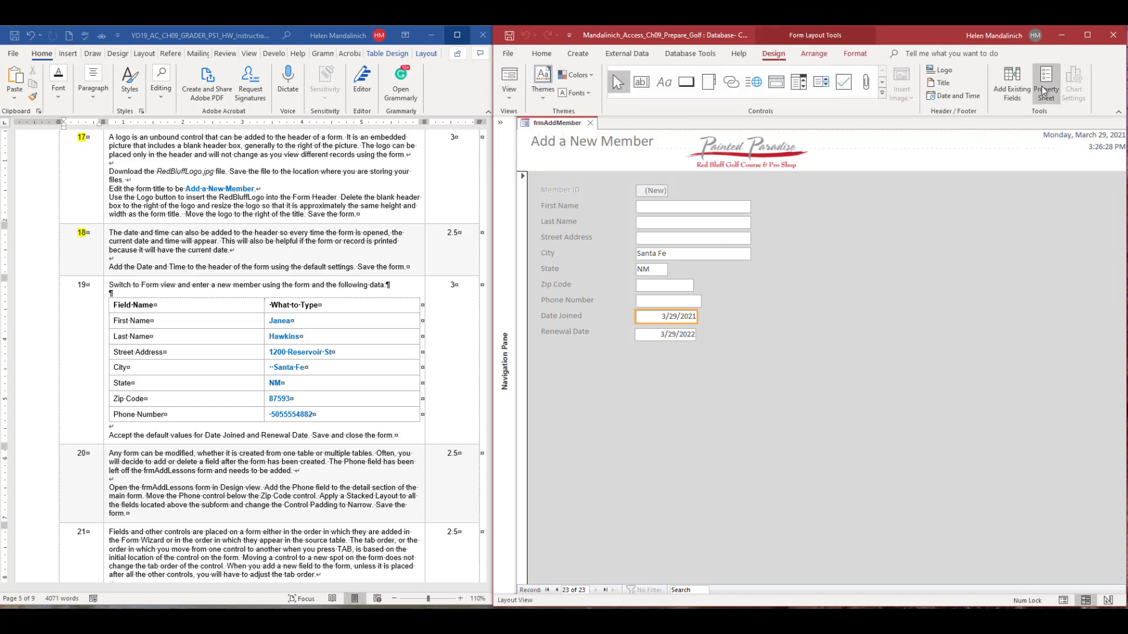
left_click(1045, 82)
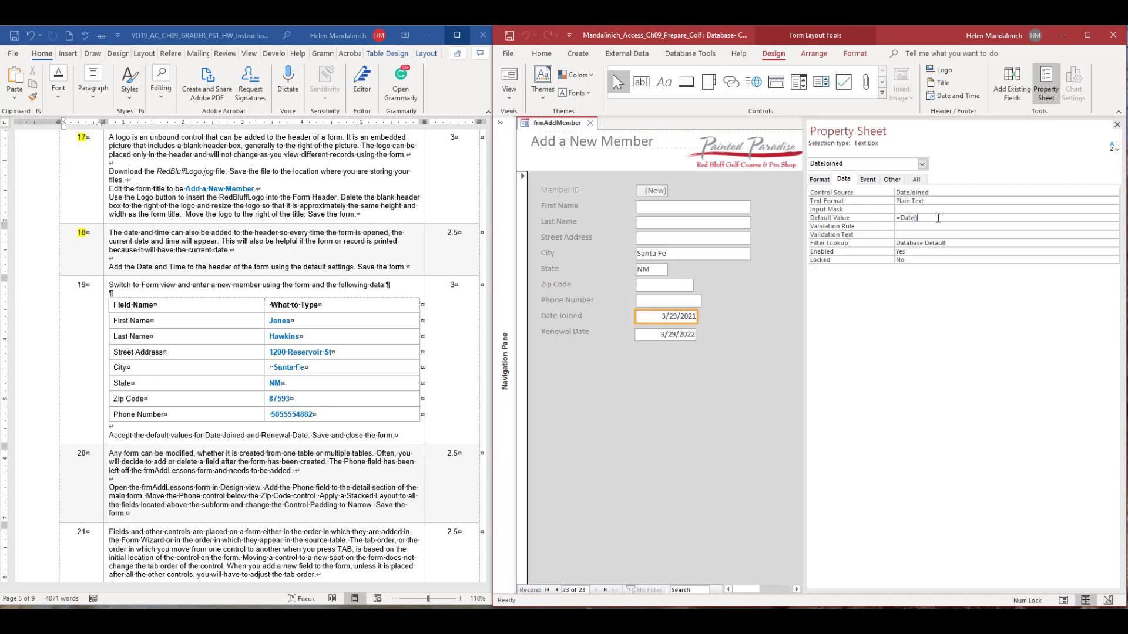
double_click(908, 218)
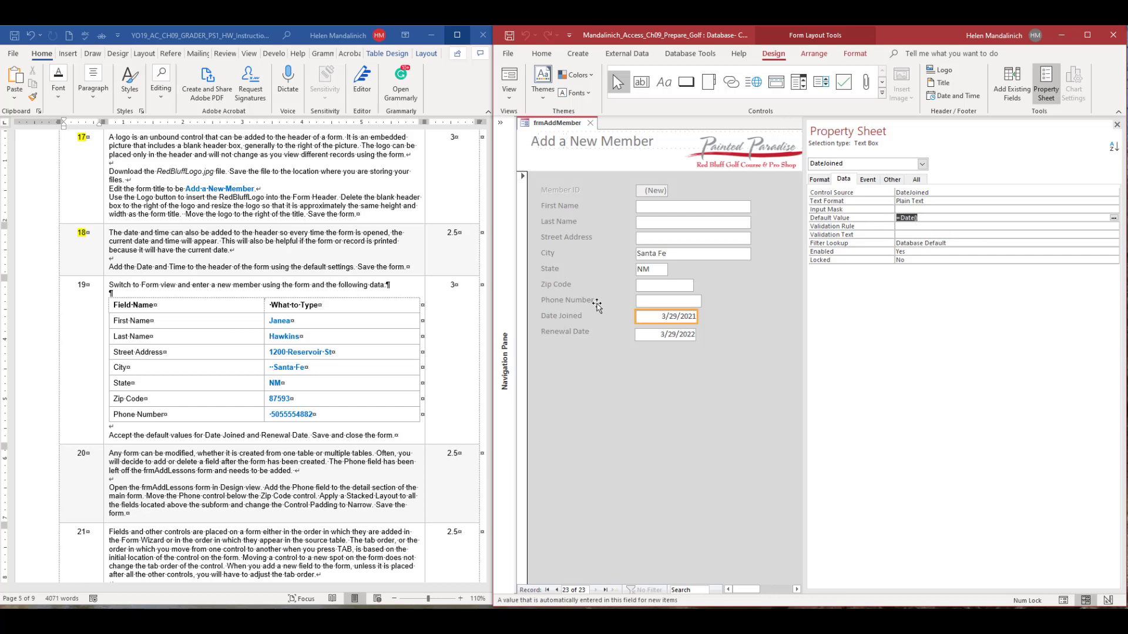
Switch to the Word instructions, highlight step number 19 in yellow, and bring steps 20 and 21 into view.
double_click(87, 284)
left_click(118, 264)
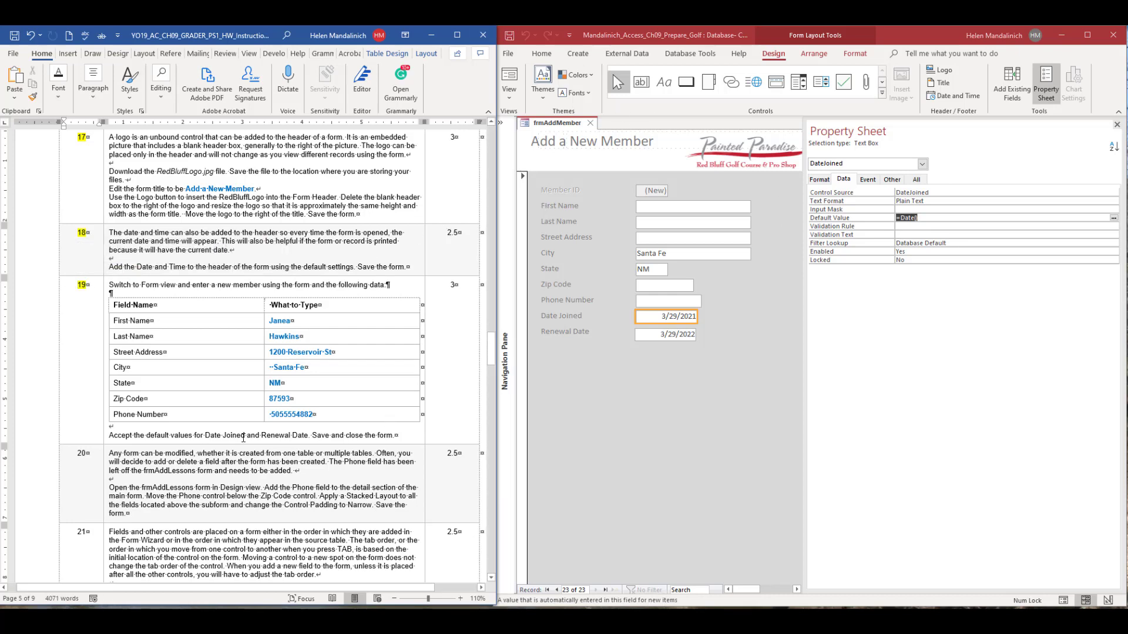
scroll(319, 516, "down", 5)
scroll(319, 516, "down", 1)
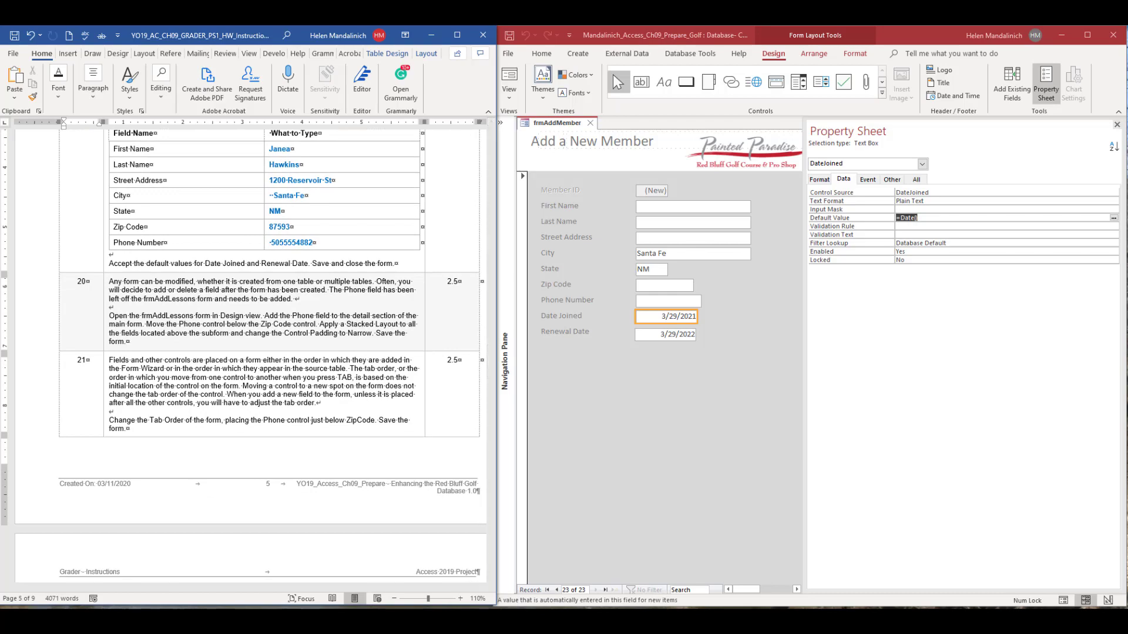